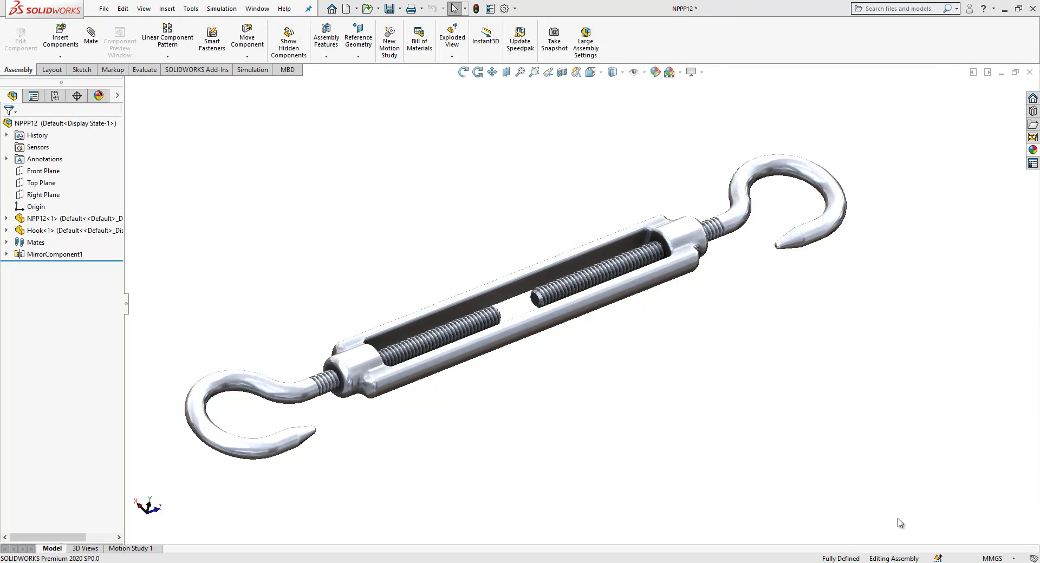
# Close the NPPP12 turnbuckle assembly and answer the save-changes prompt.
pyautogui.click(1034, 72)
pyautogui.click(545, 269)
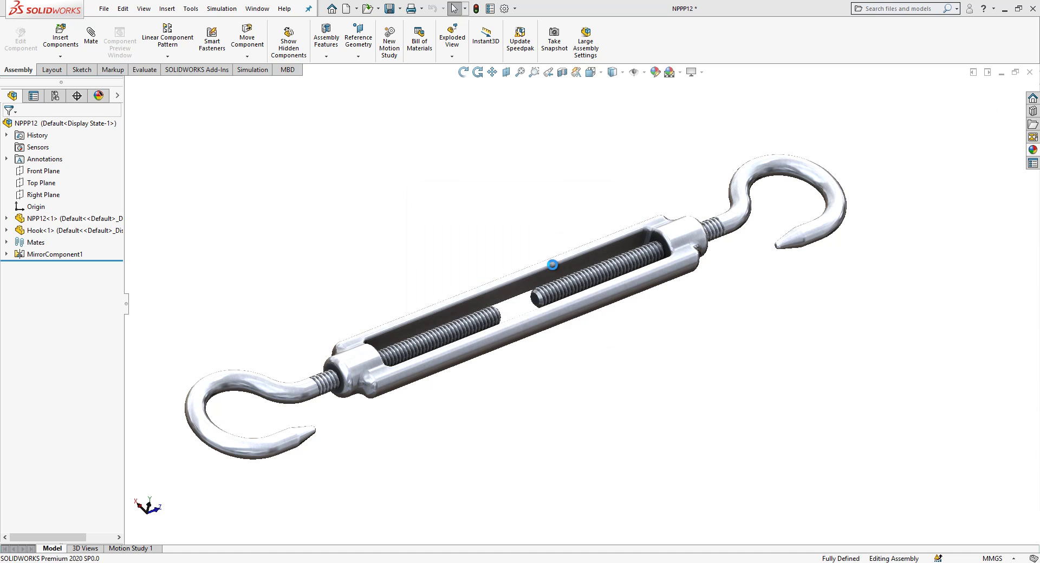
# Create a new part and start a sketch on the Front Plane.
pyautogui.click(230, 9)
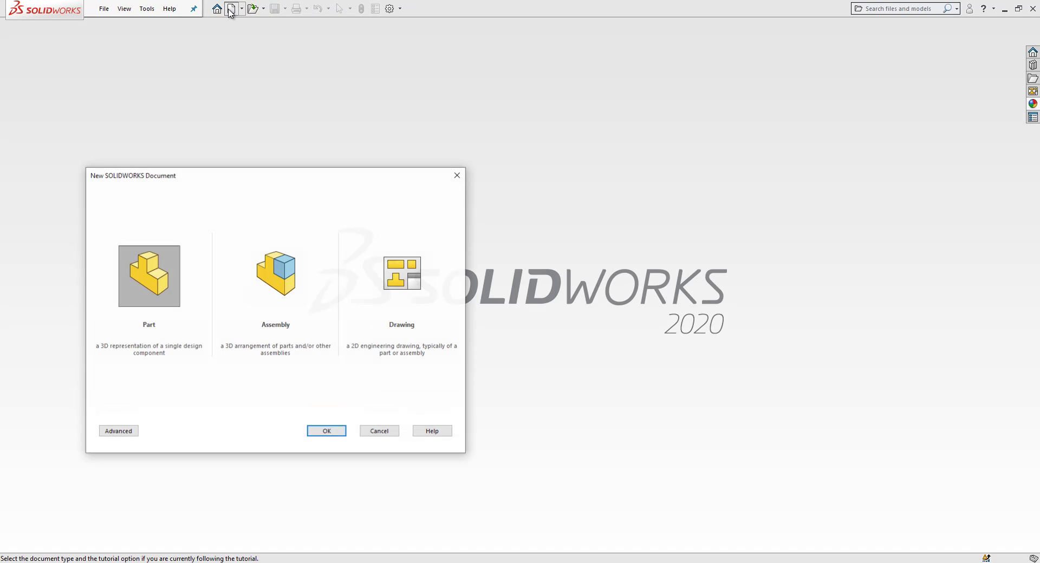
pyautogui.click(327, 432)
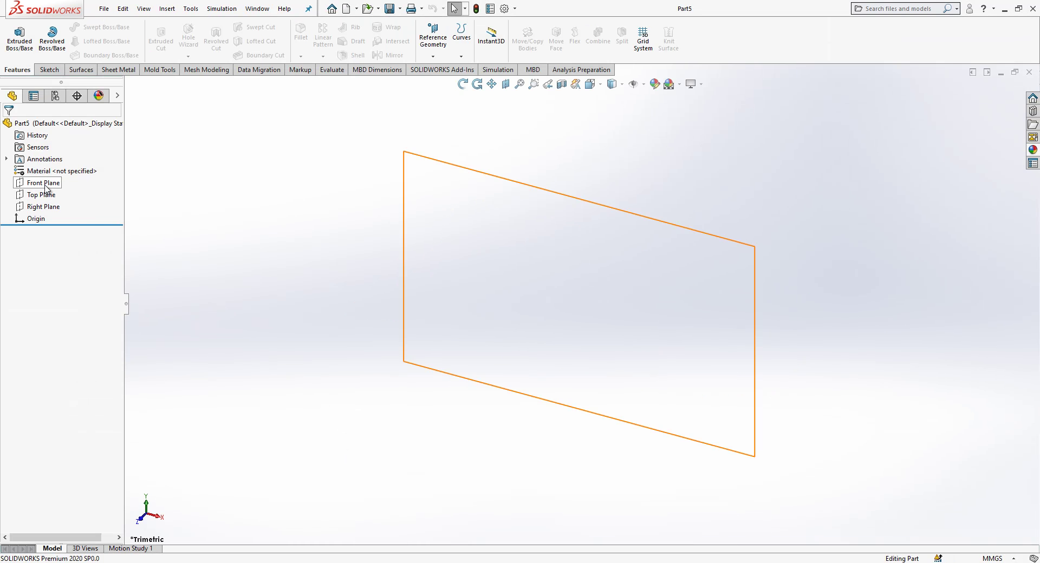
pyautogui.click(42, 183)
pyautogui.click(45, 170)
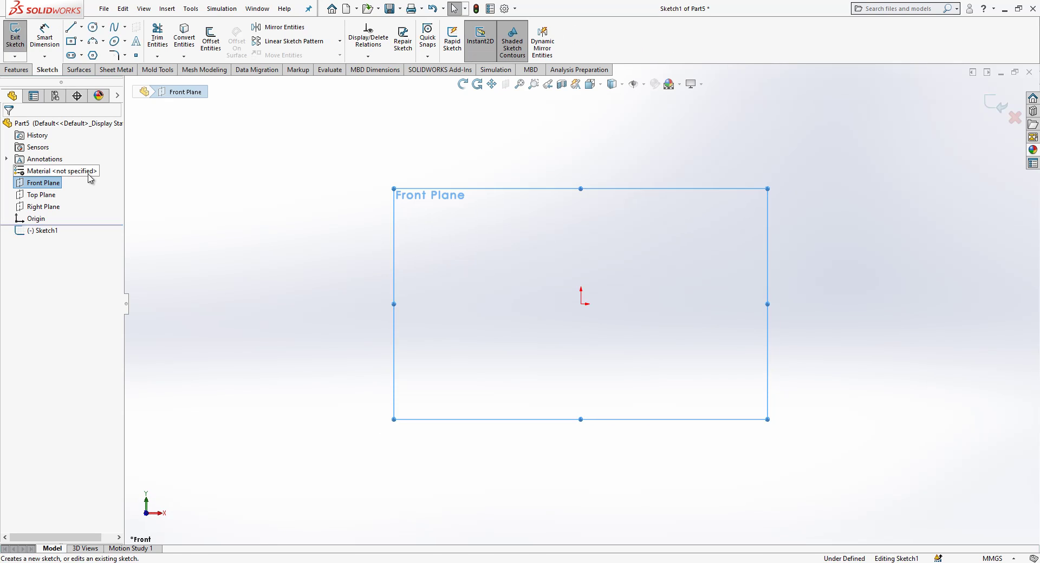
# Draw a centre rectangle anchored at the origin.
pyautogui.click(70, 43)
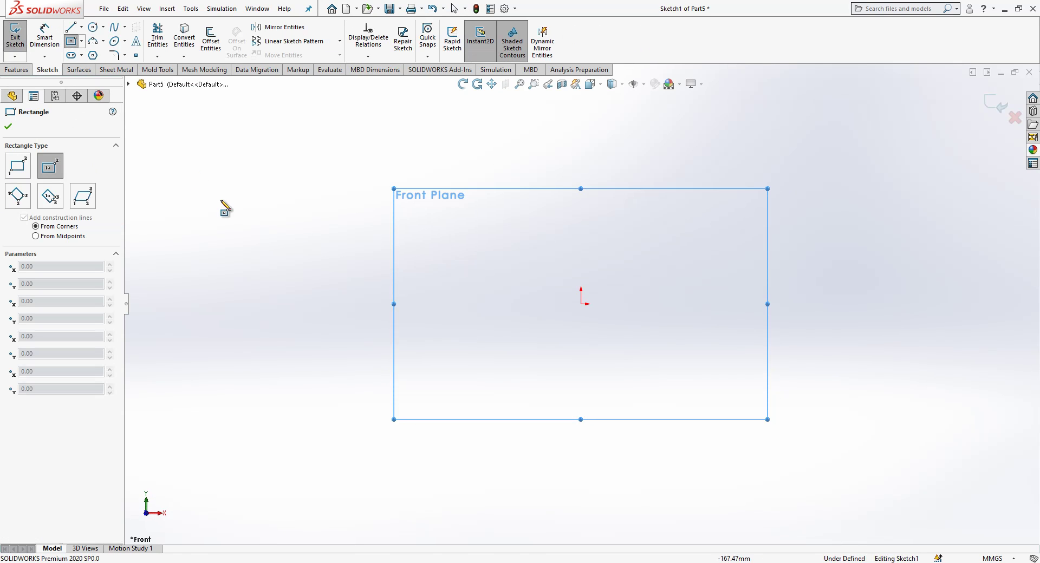
pyautogui.click(581, 303)
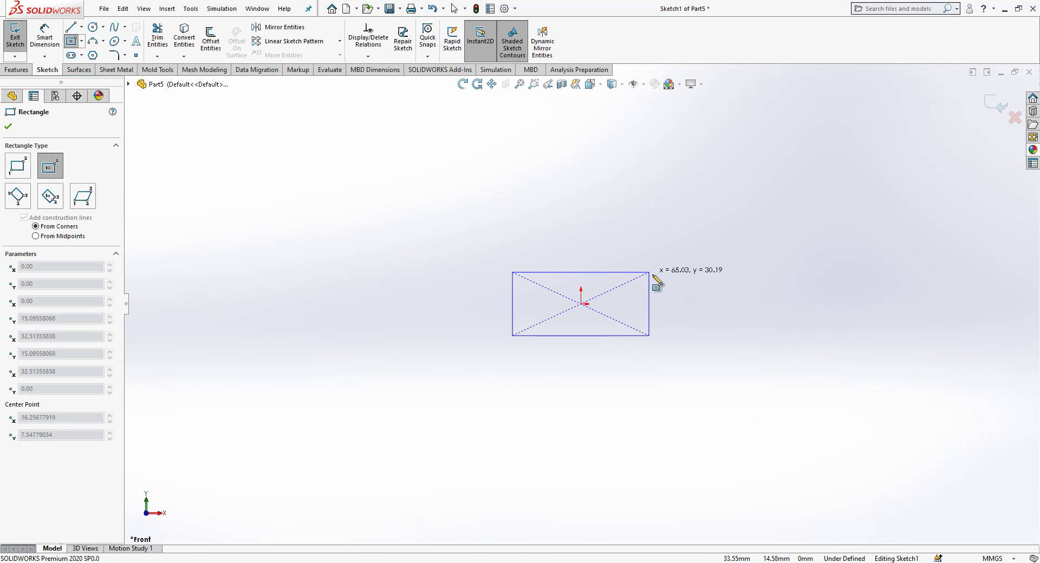
pyautogui.click(659, 281)
pyautogui.press('Escape')
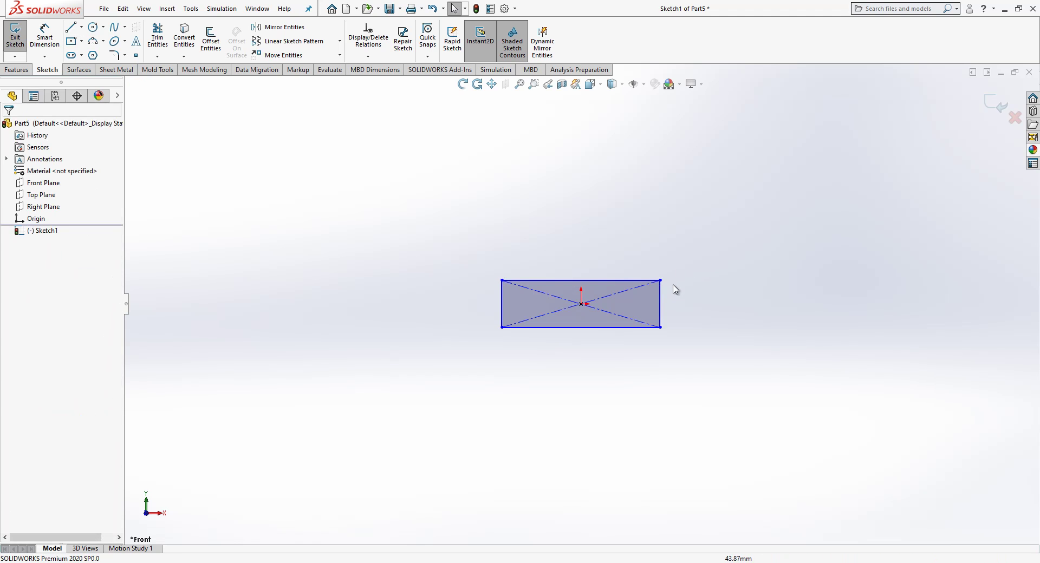
pyautogui.click(502, 303)
pyautogui.keyDown('ctrl'); pyautogui.click(501, 304); pyautogui.keyUp('ctrl')
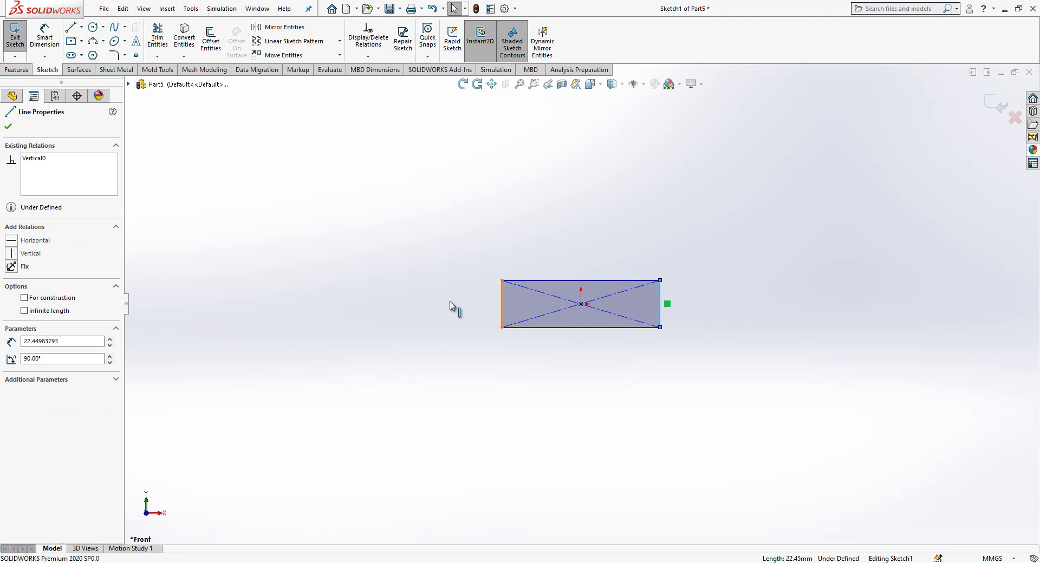
pyautogui.click(223, 384)
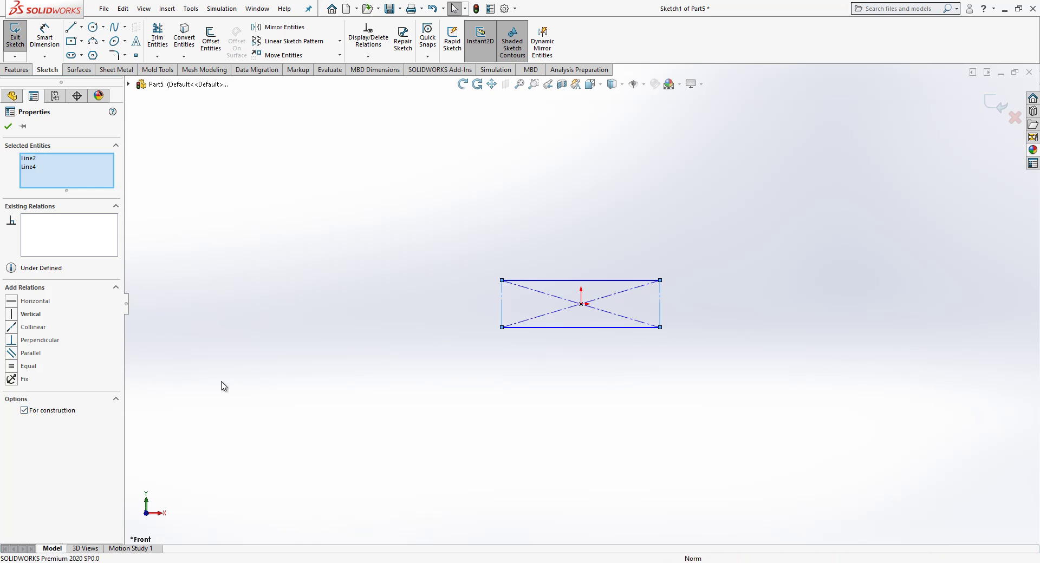
# Cap both short ends of the rectangle with three-point arcs to form the slot.
pyautogui.click(91, 43)
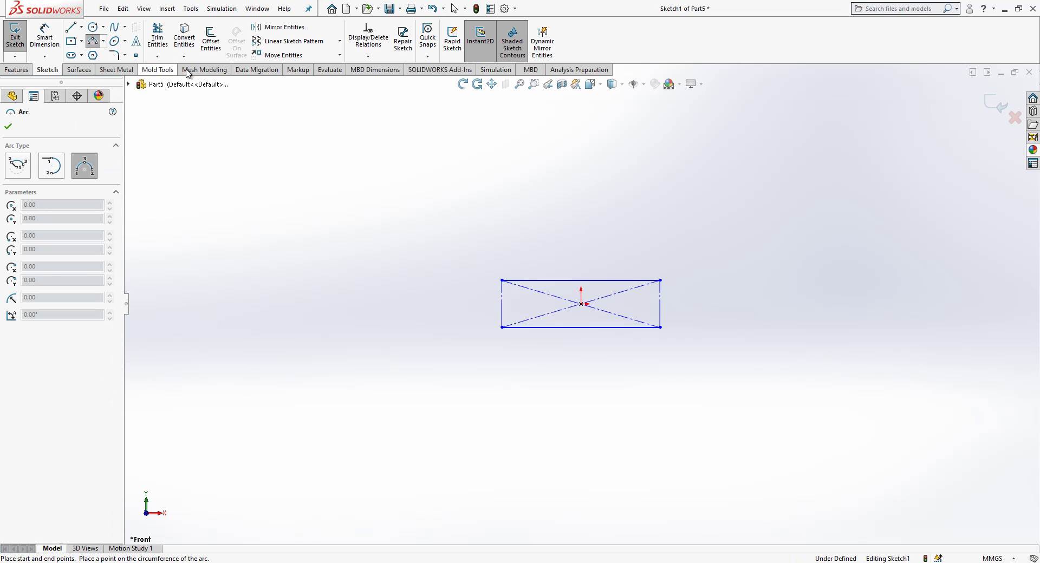
pyautogui.click(659, 280)
pyautogui.click(659, 327)
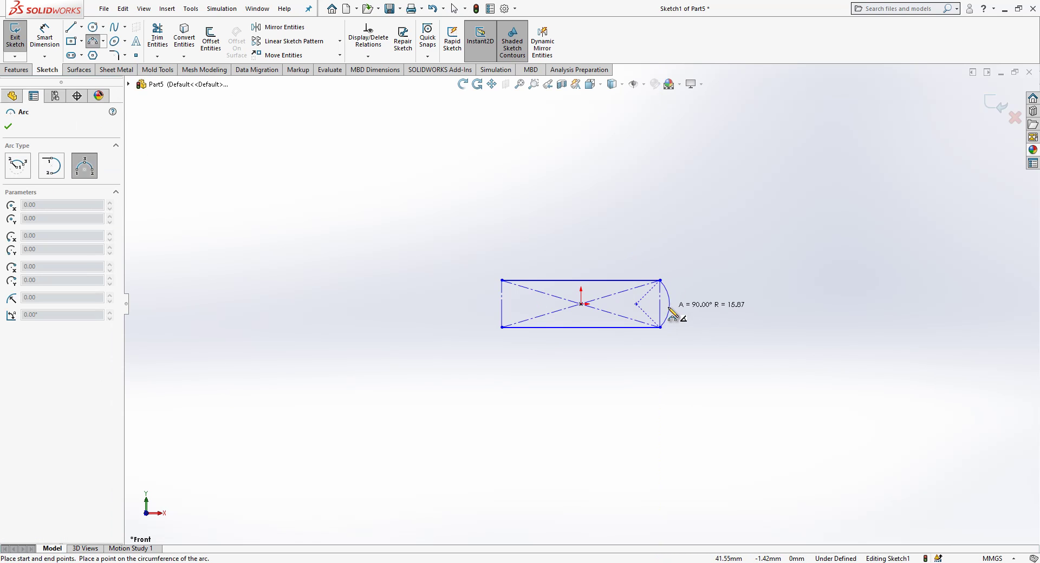
pyautogui.click(502, 280)
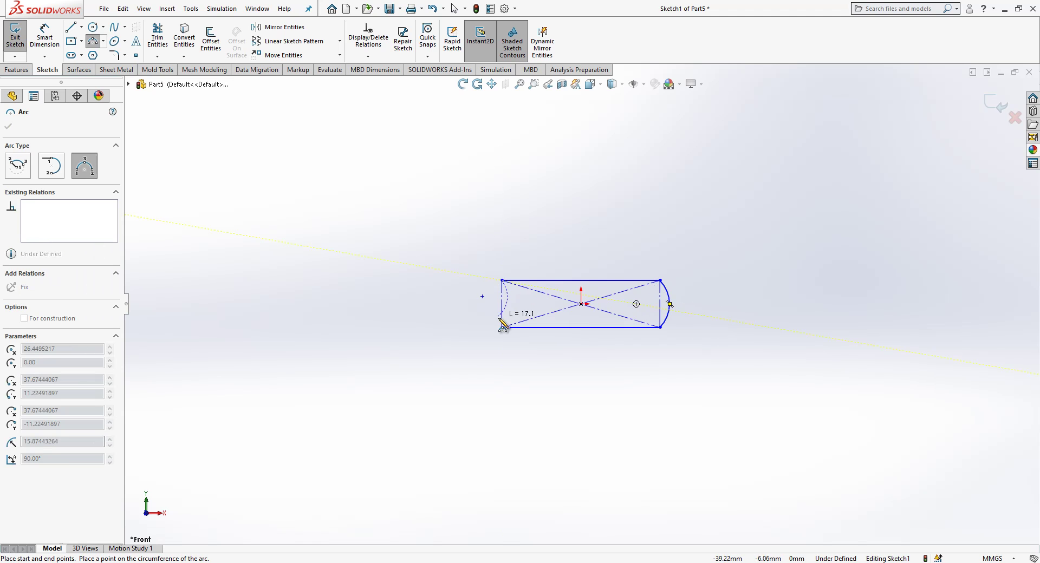
pyautogui.click(502, 327)
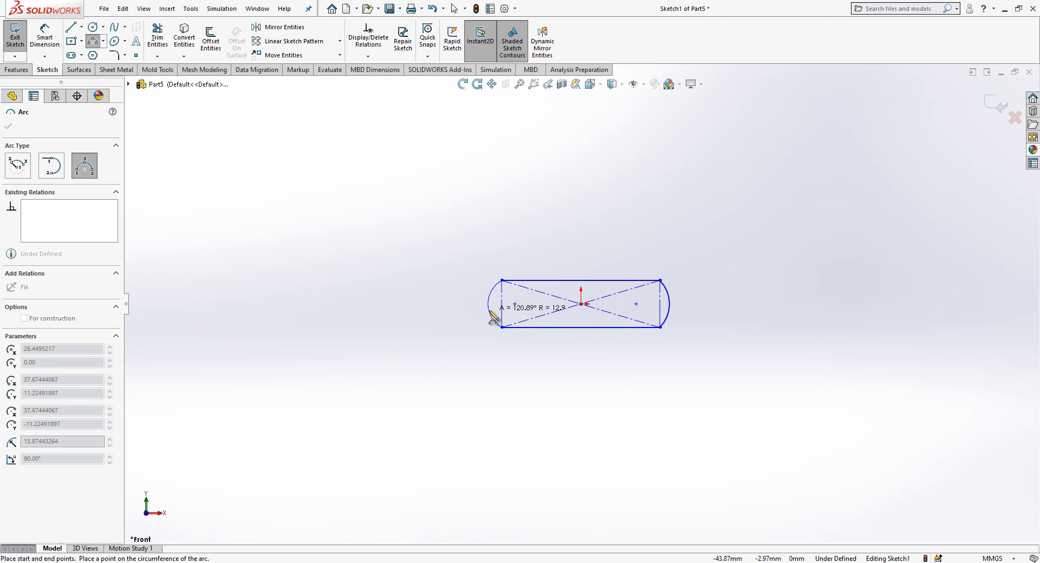
pyautogui.click(494, 318)
pyautogui.scroll(-1, 557, 260)
pyautogui.press('Escape')
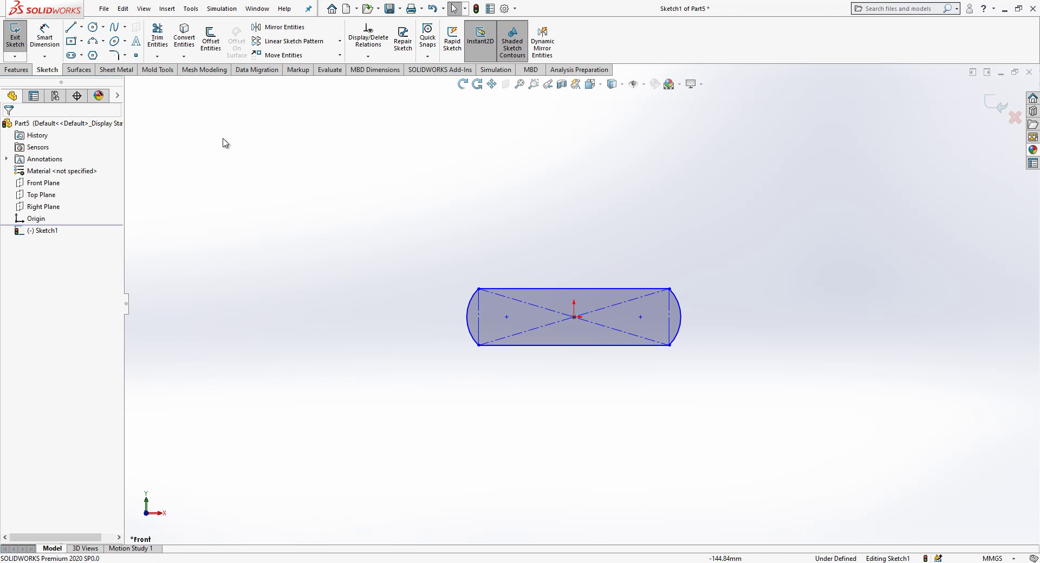
# Dimension both arc depths at each slot end to 1.50.
pyautogui.click(49, 40)
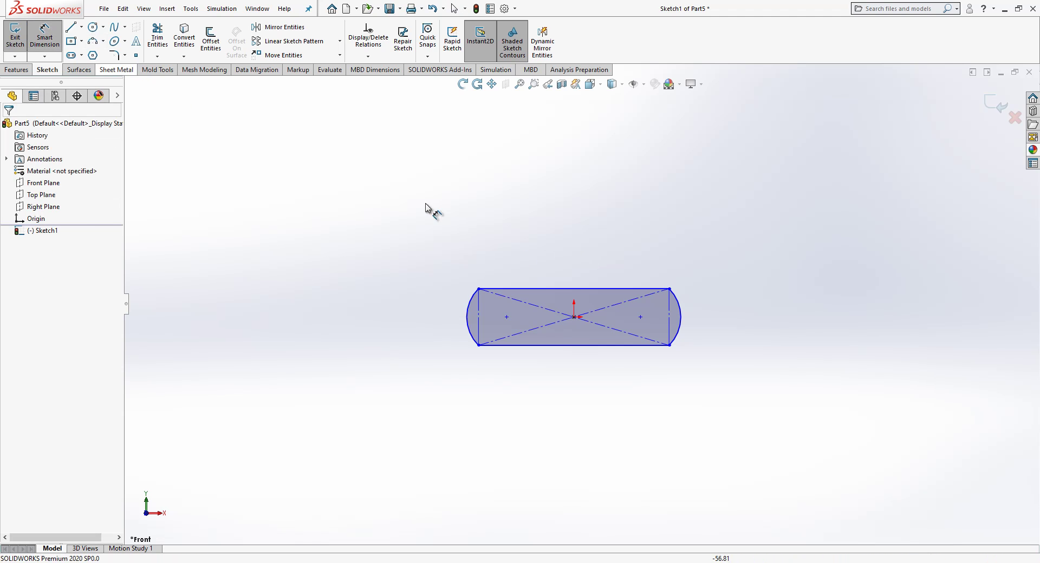
pyautogui.click(475, 323)
pyautogui.click(478, 331)
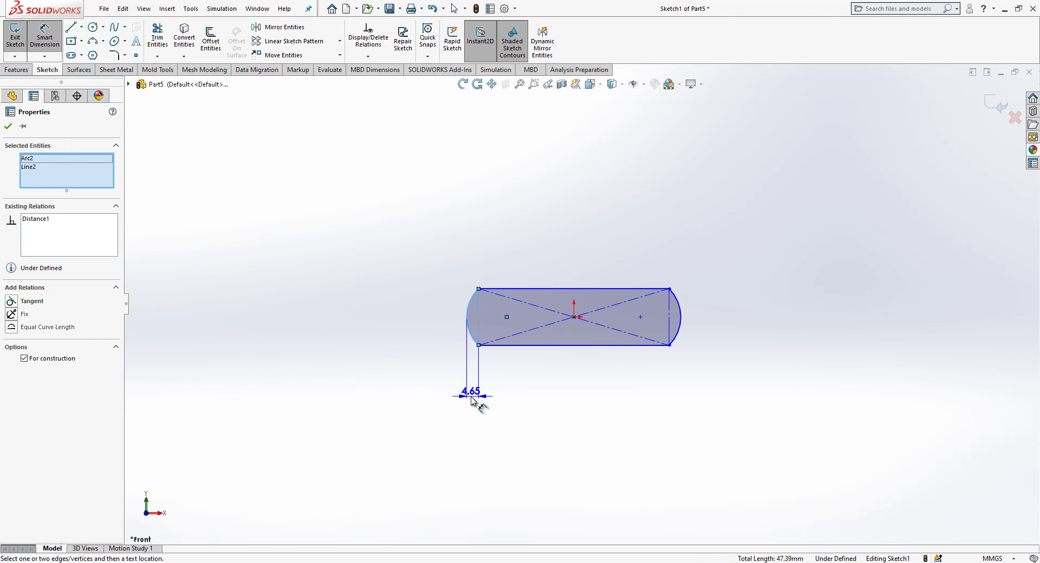
pyautogui.click(461, 396)
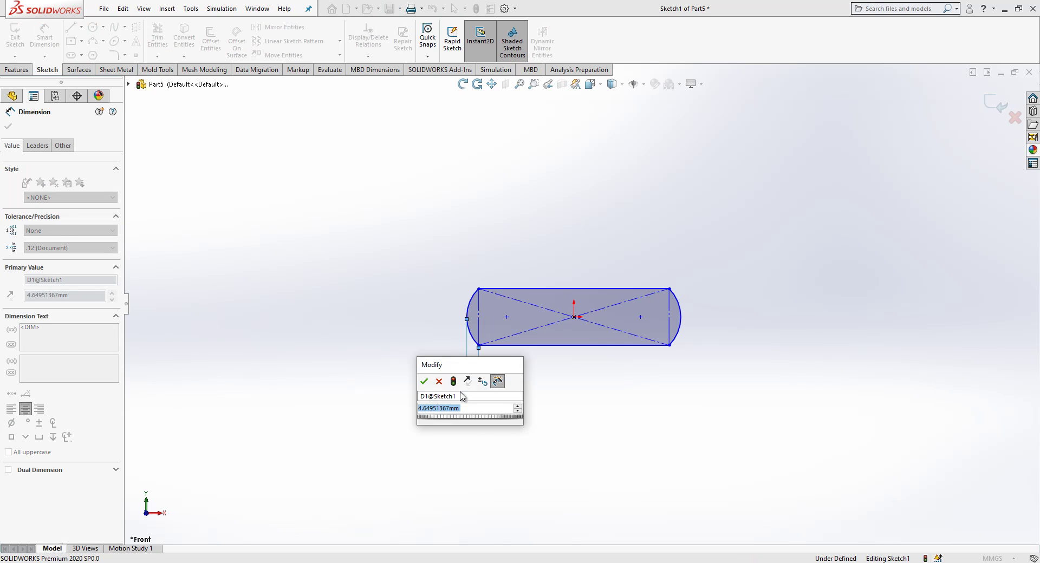
pyautogui.write('1.5')
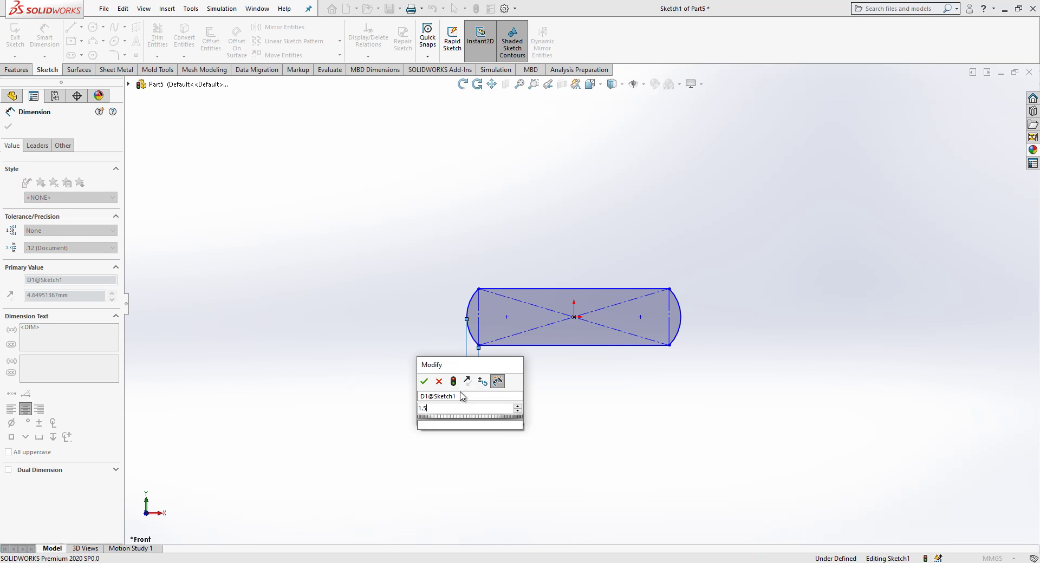
pyautogui.press('Return')
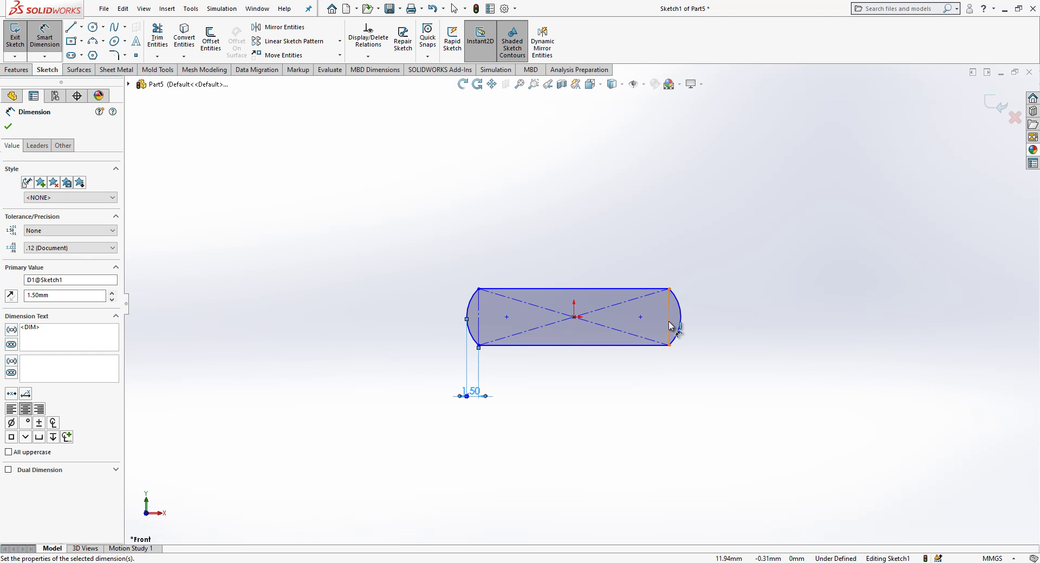
pyautogui.click(672, 333)
pyautogui.click(680, 329)
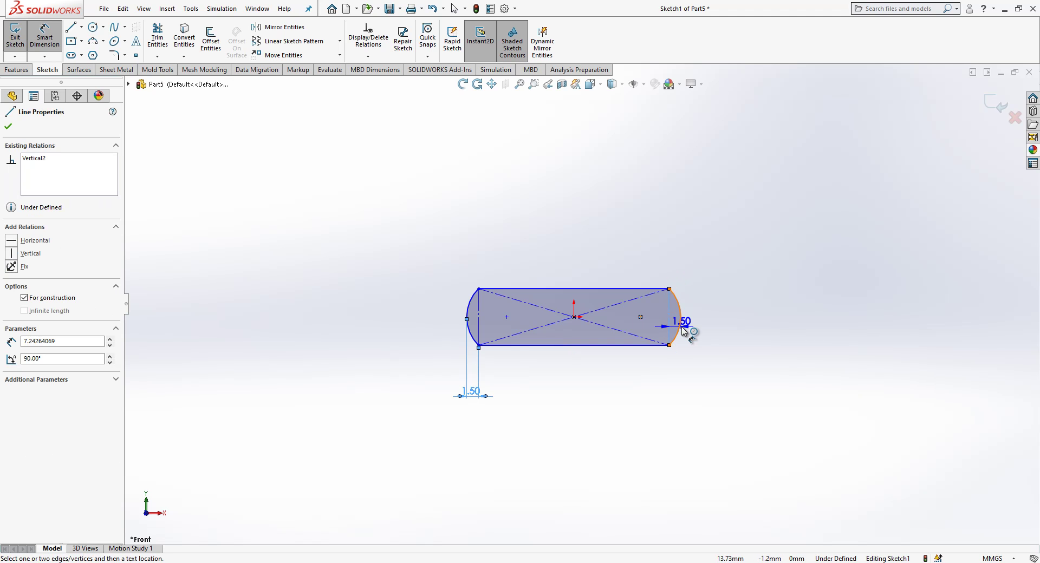
pyautogui.click(683, 400)
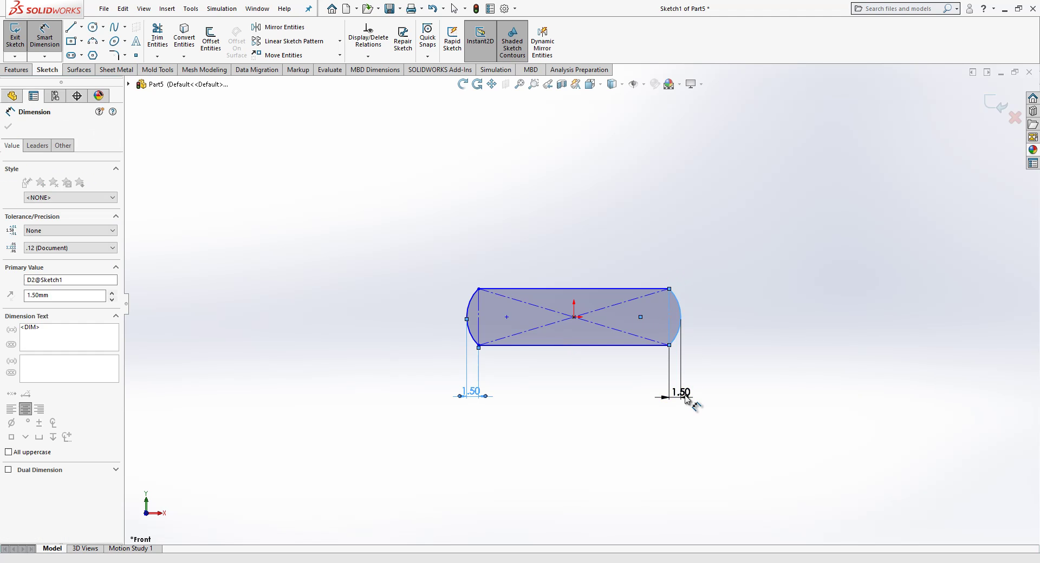
pyautogui.click(633, 384)
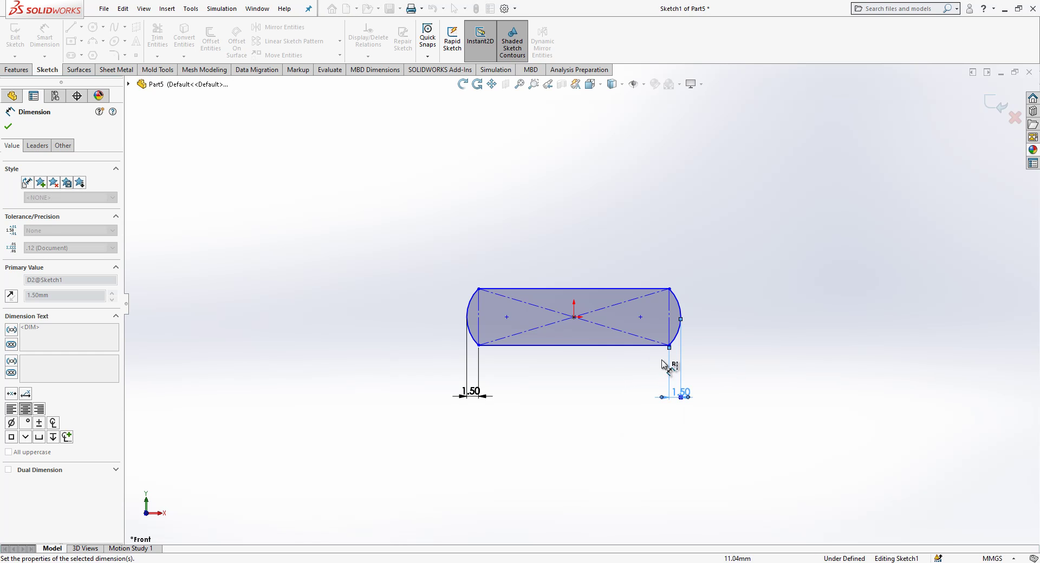
# Dimension the slot height to 8.00 and the arc-to-arc overall width to 20.00.
pyautogui.click(670, 325)
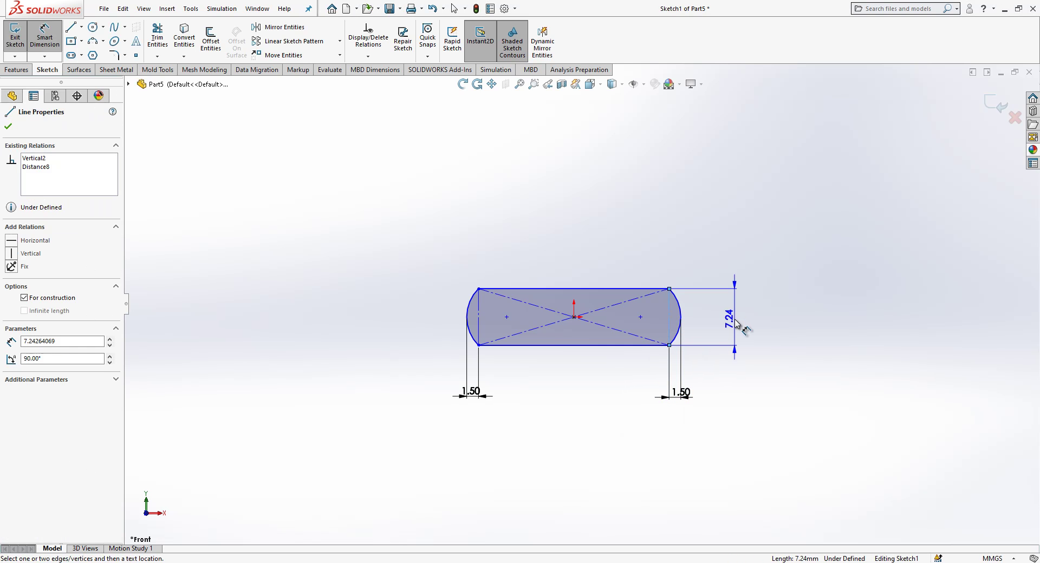
pyautogui.click(735, 322)
pyautogui.write('8')
pyautogui.press('Return')
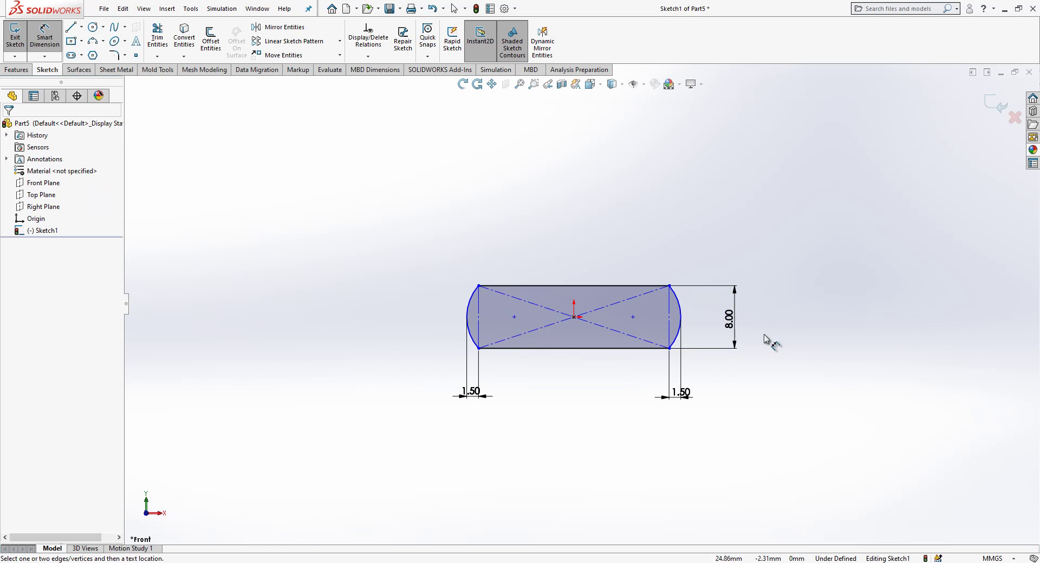
pyautogui.click(683, 321)
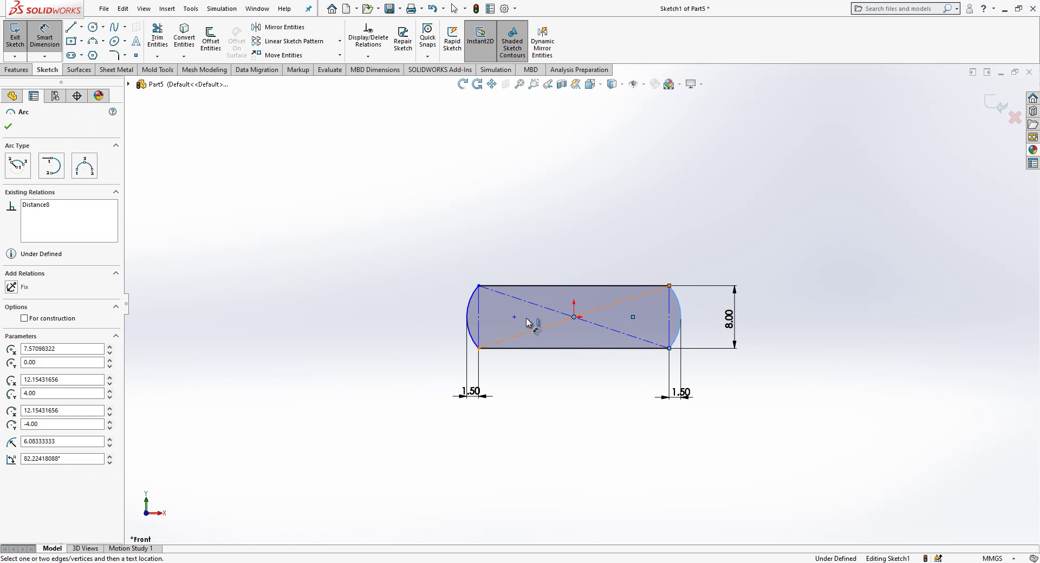
pyautogui.click(468, 314)
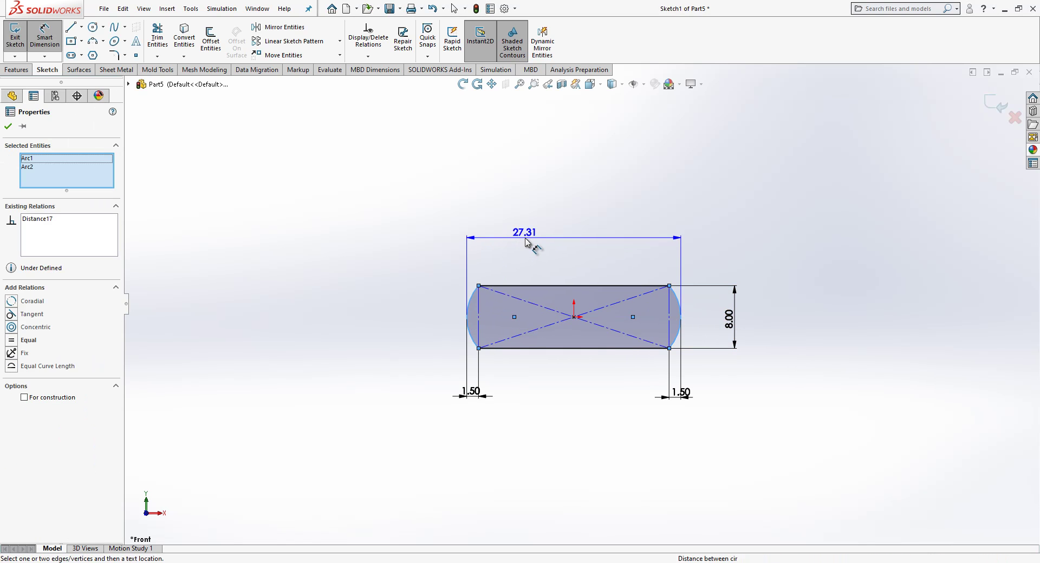
pyautogui.click(519, 238)
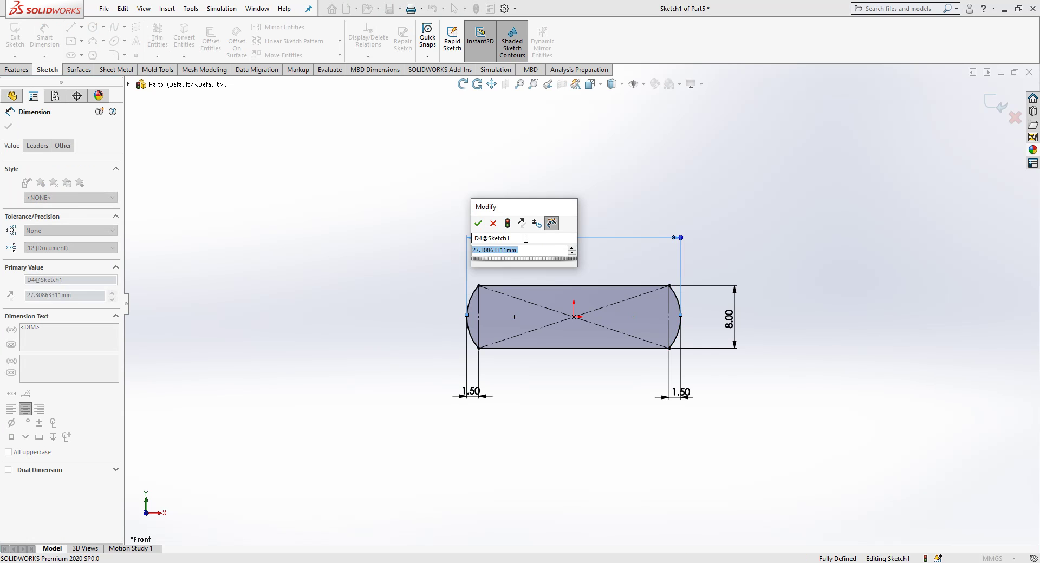
pyautogui.write('20')
pyautogui.press('Return')
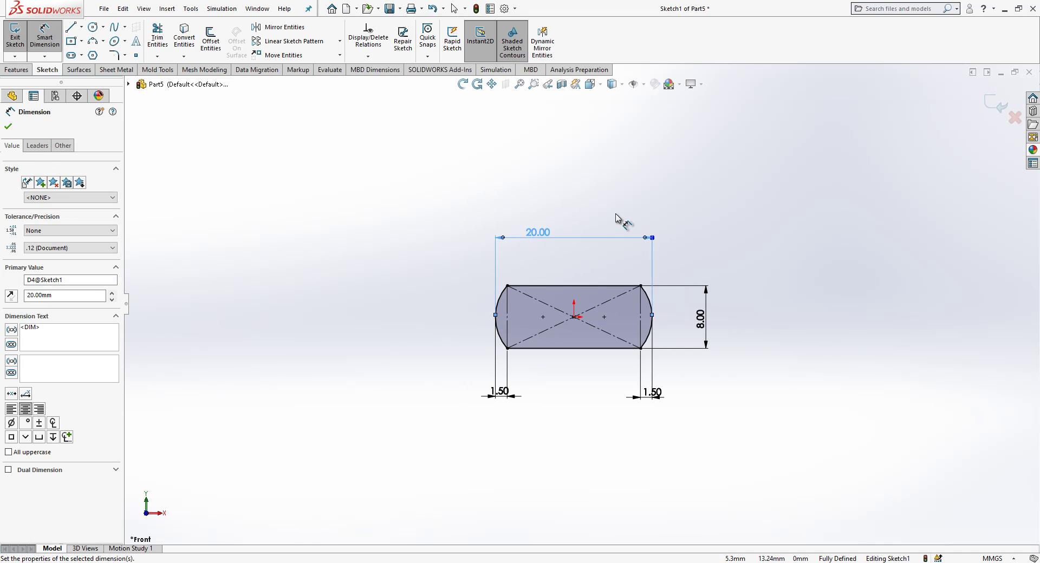
pyautogui.scroll(-2, 615, 219)
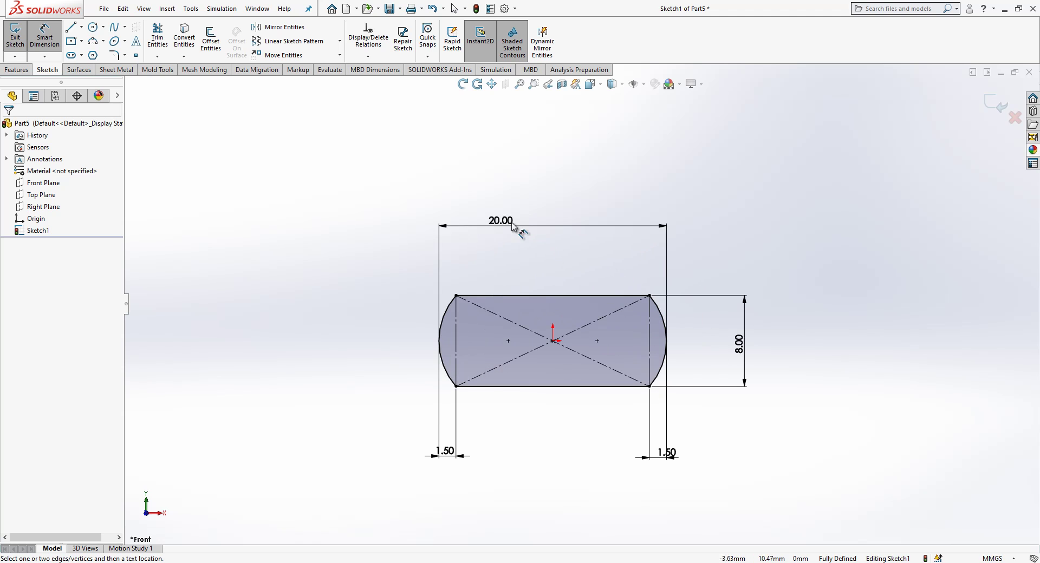
# Exit the sketch and Boss-Extrude it Mid Plane to 120 mm.
pyautogui.click(998, 103)
pyautogui.click(996, 103)
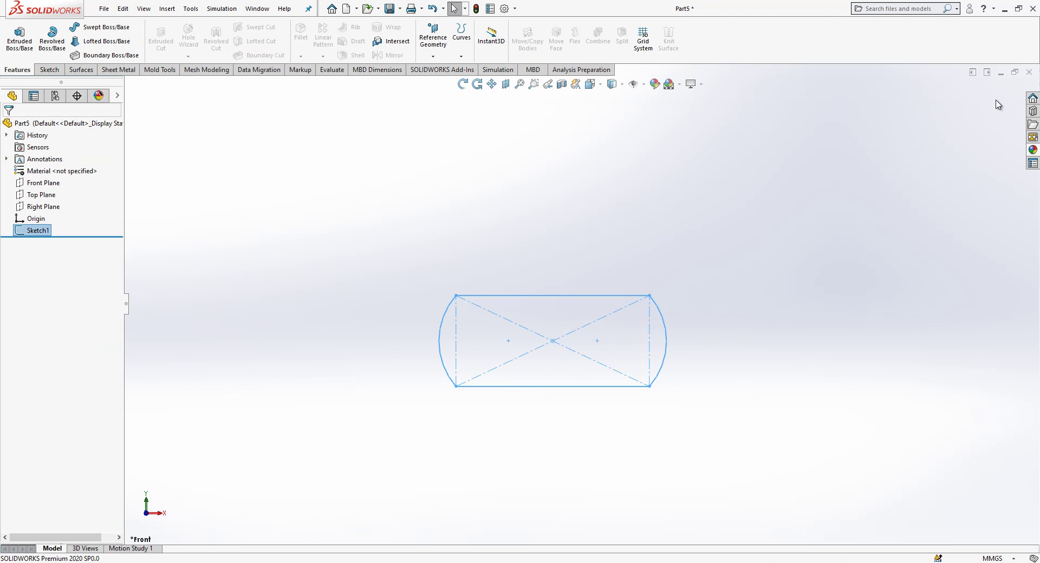
pyautogui.click(20, 36)
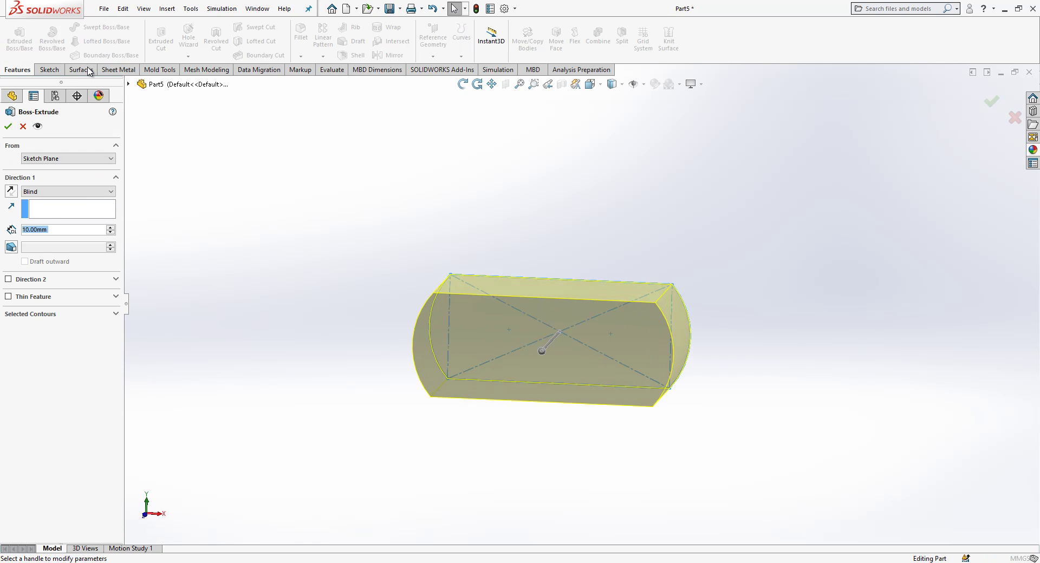
pyautogui.click(86, 193)
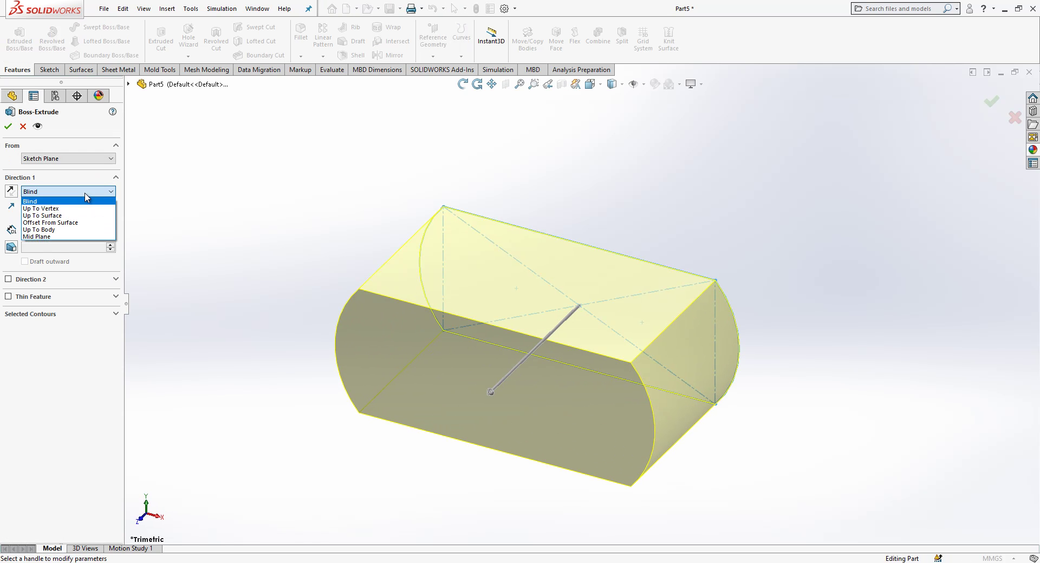
pyautogui.click(87, 239)
pyautogui.write('120')
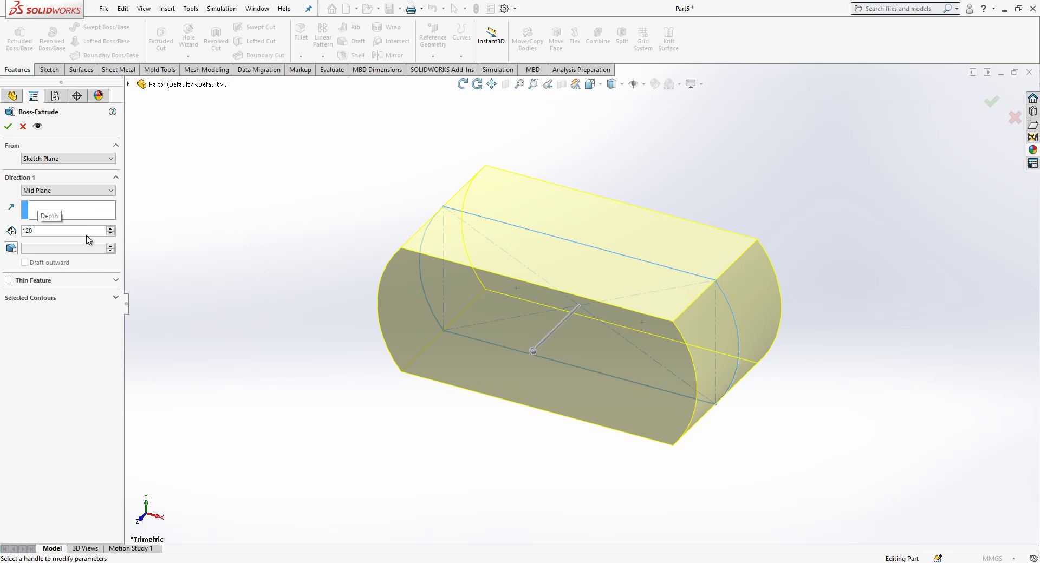
pyautogui.press('Return')
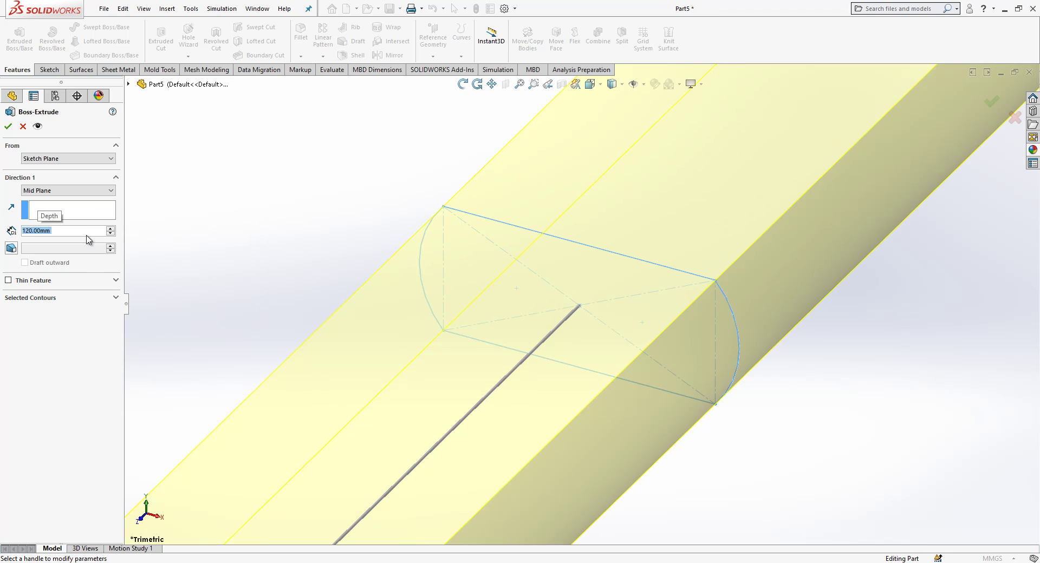
# Accept the extrusion and start a new sketch on the bar's end face.
pyautogui.press('f')
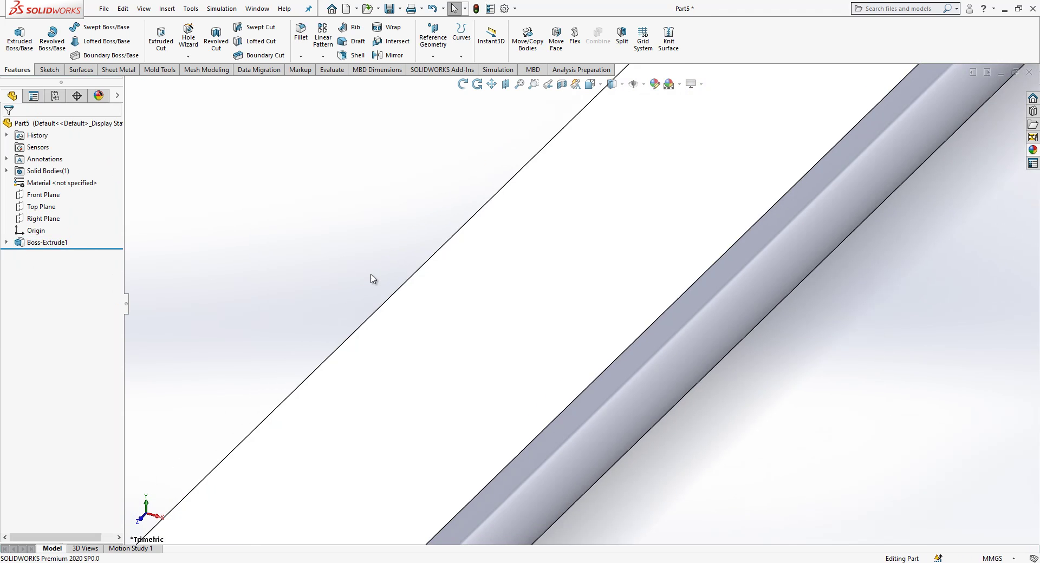
pyautogui.moveTo(424, 395); pyautogui.dragTo(441, 433, button='middle')
pyautogui.click(441, 433)
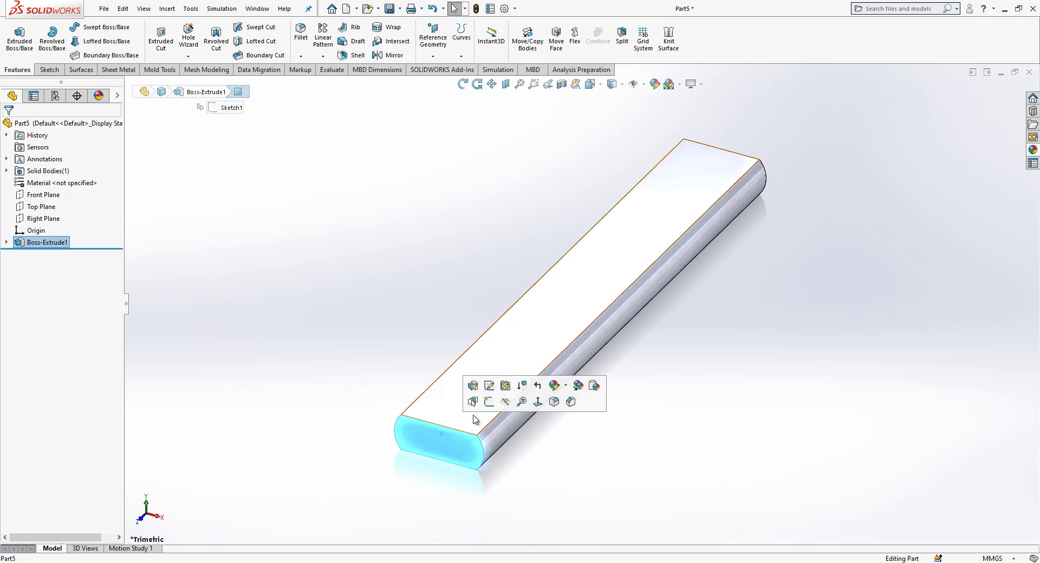
pyautogui.click(489, 401)
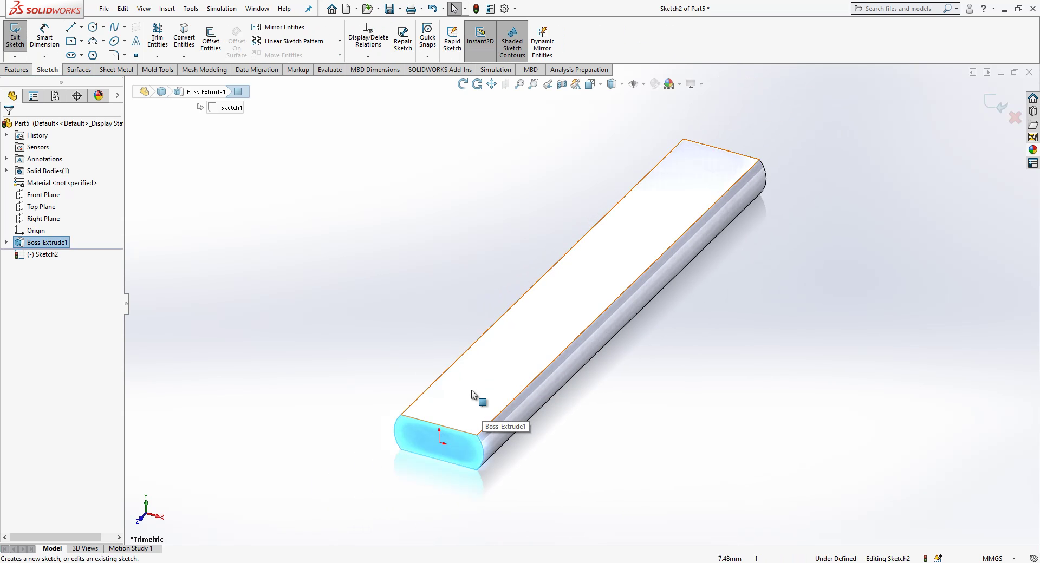
# Draw a circle centred on the end face and dimension it Ø12.5.
pyautogui.click(93, 27)
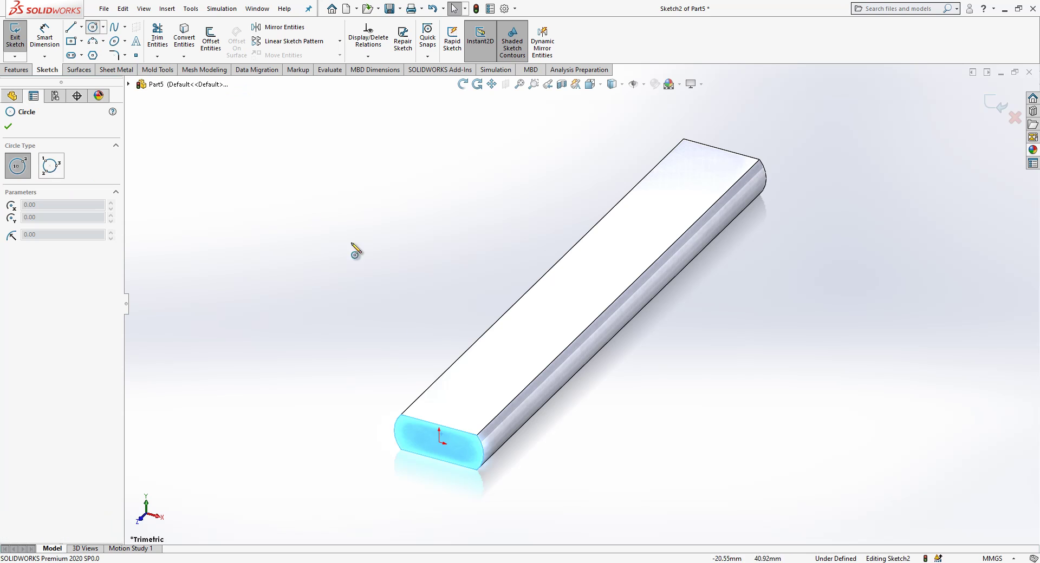
pyautogui.moveTo(439, 442); pyautogui.dragTo(455, 427)
pyautogui.press('d')
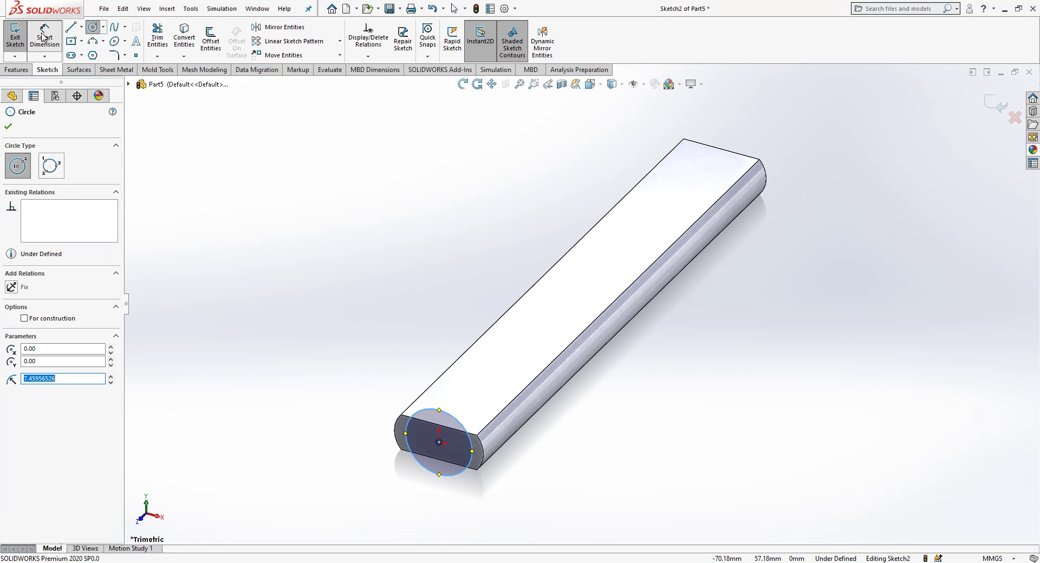
pyautogui.click(437, 413)
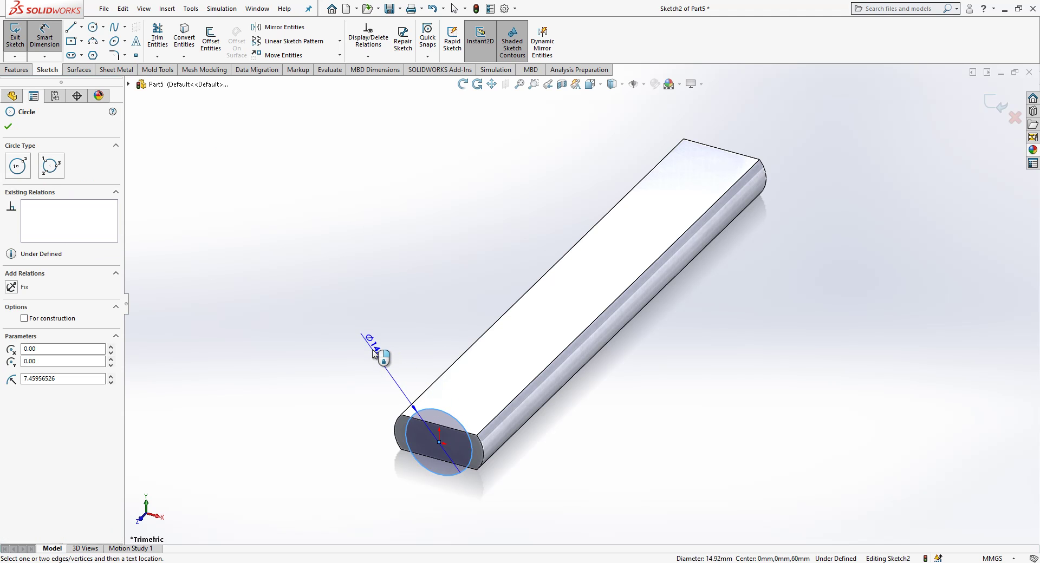
pyautogui.click(373, 352)
pyautogui.write('12')
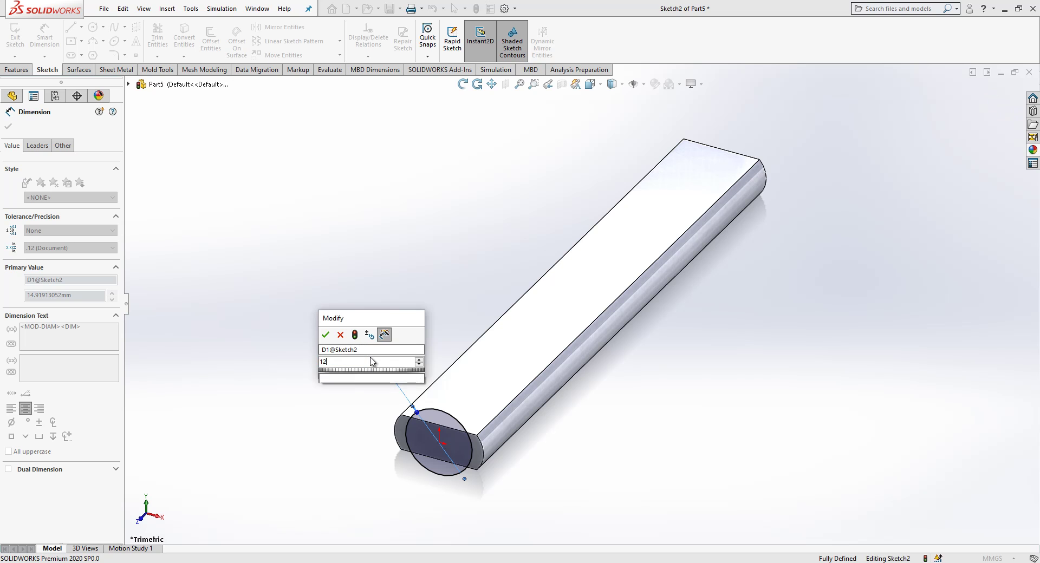
pyautogui.write('.5')
pyautogui.press('Return')
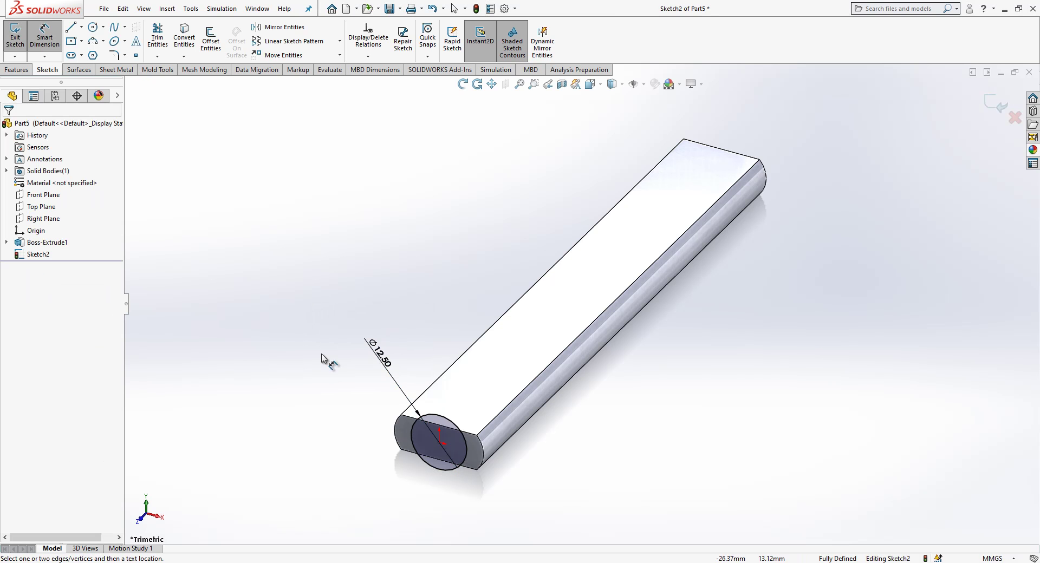
# Extrude the circle 6 mm in Direction 1 and 6 mm in Direction 2.
pyautogui.click(25, 69)
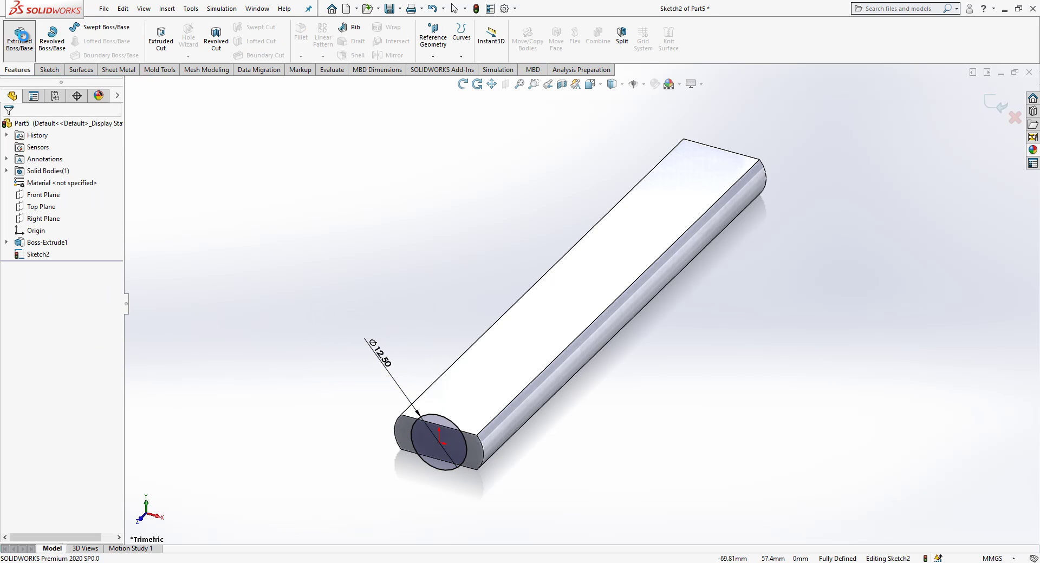
pyautogui.click(28, 47)
pyautogui.write('6')
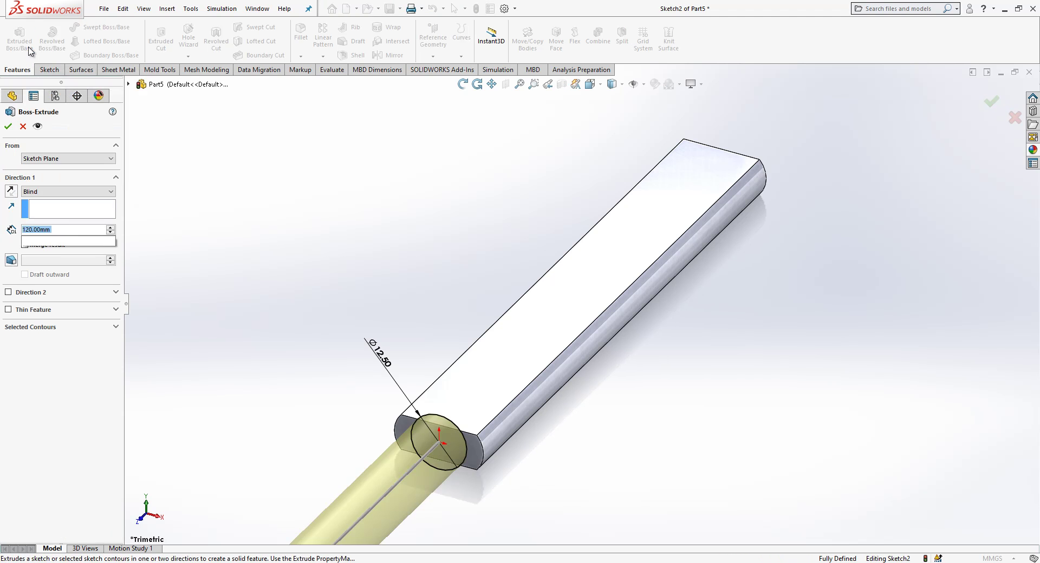
pyautogui.press('Return')
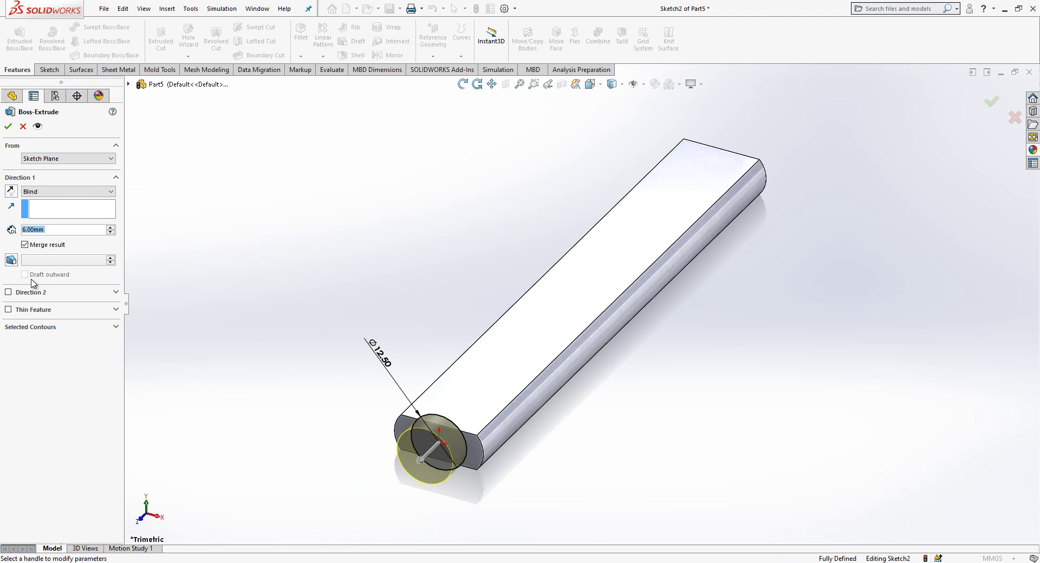
pyautogui.click(37, 293)
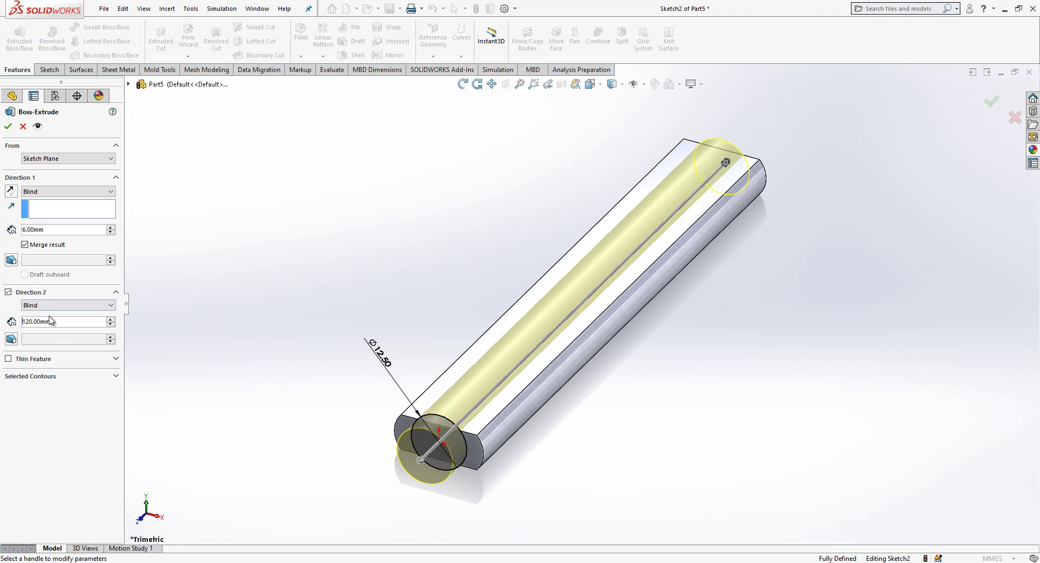
pyautogui.write('6')
pyautogui.press('Return')
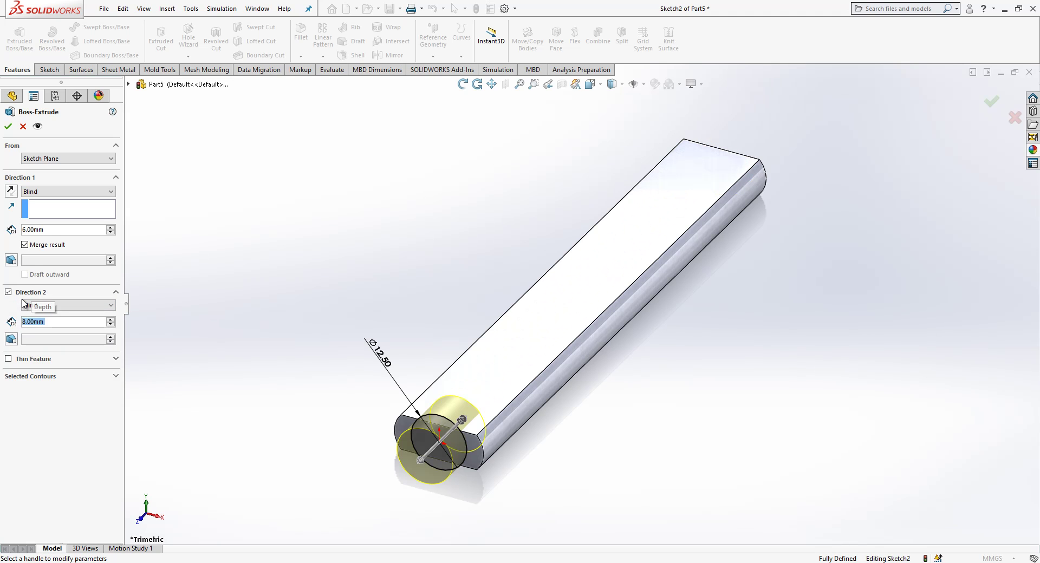
pyautogui.press('Return')
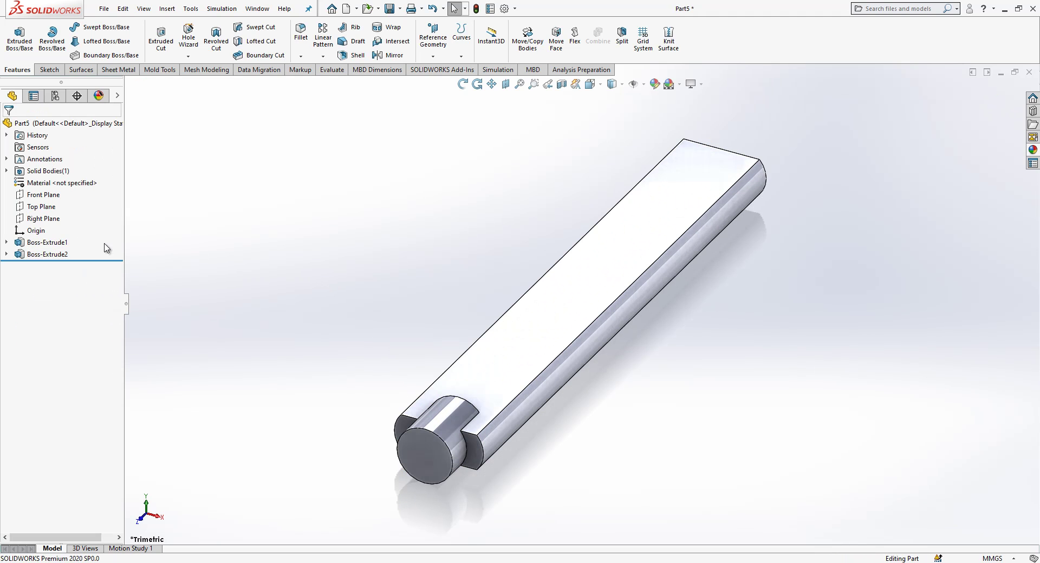
# Mirror Boss-Extrude2 across the Front Plane.
pyautogui.click(54, 254)
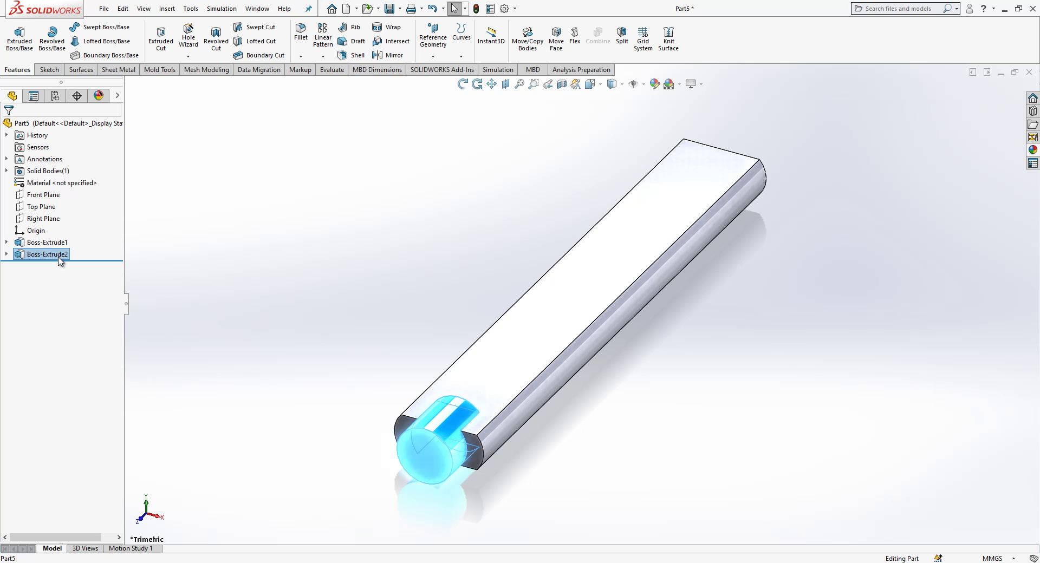
pyautogui.keyDown('ctrl'); pyautogui.click(37, 196); pyautogui.keyUp('ctrl')
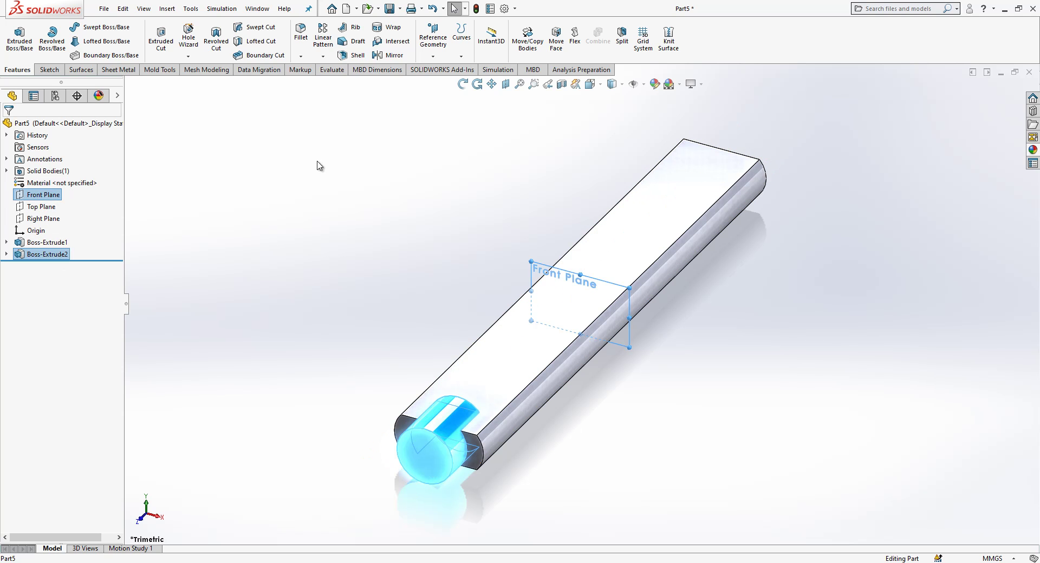
pyautogui.click(391, 56)
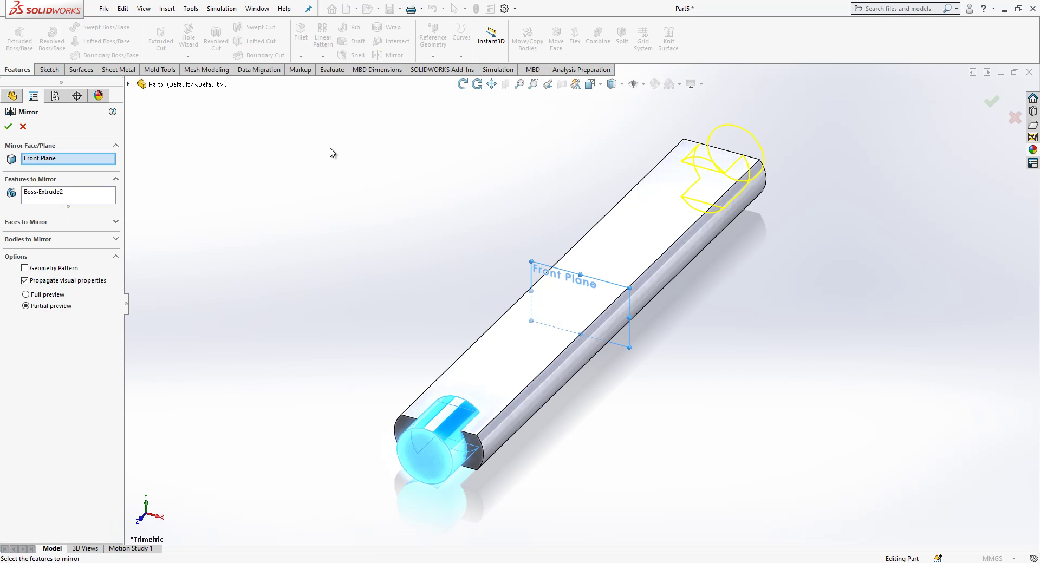
pyautogui.click(8, 130)
pyautogui.scroll(2, 441, 240)
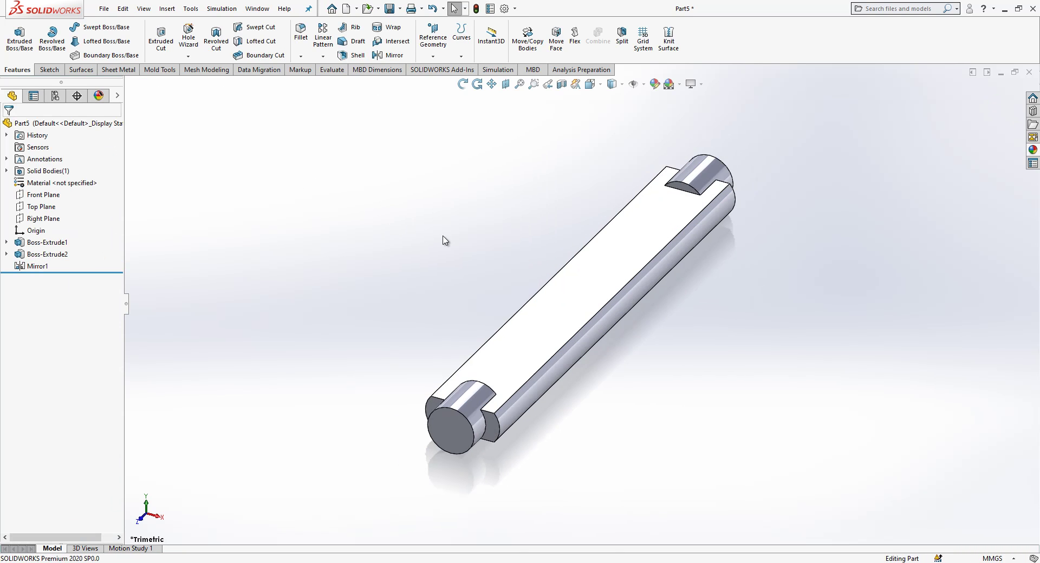
# Sketch a centre rectangle at the origin on the top face, viewed Normal To.
pyautogui.click(639, 238)
pyautogui.click(673, 216)
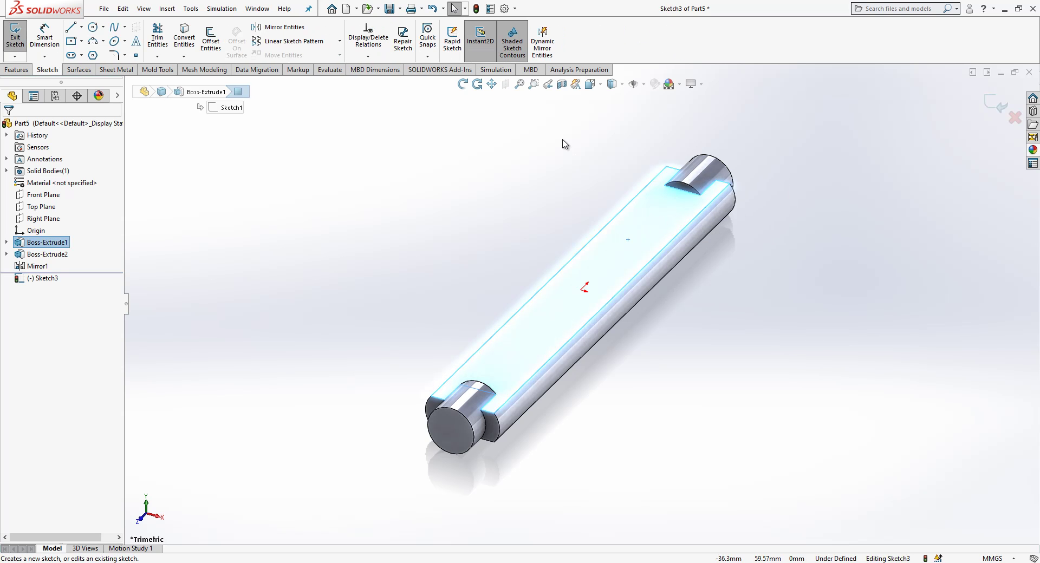
pyautogui.press('space')
pyautogui.click(485, 267)
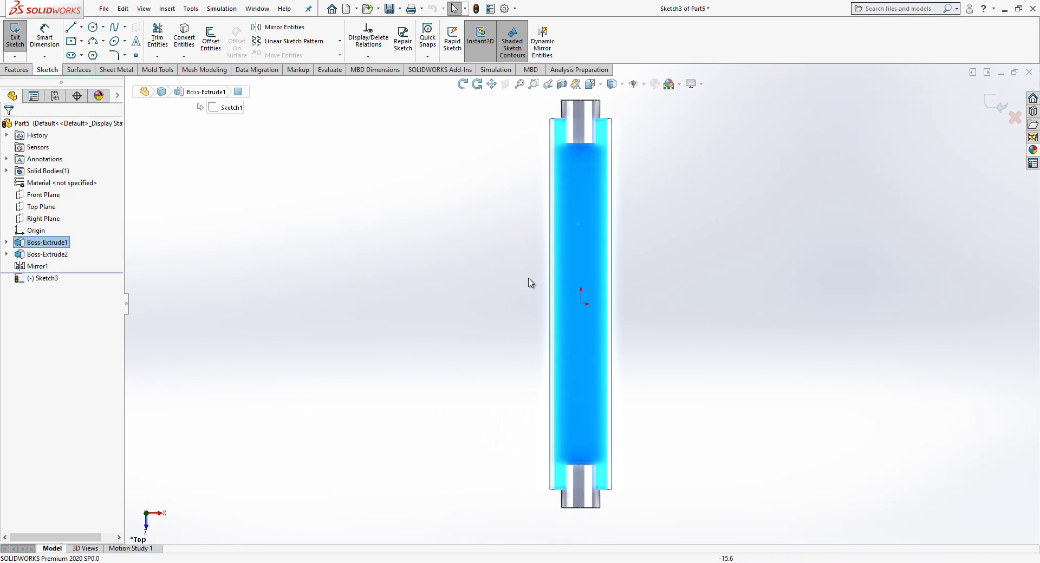
pyautogui.click(71, 41)
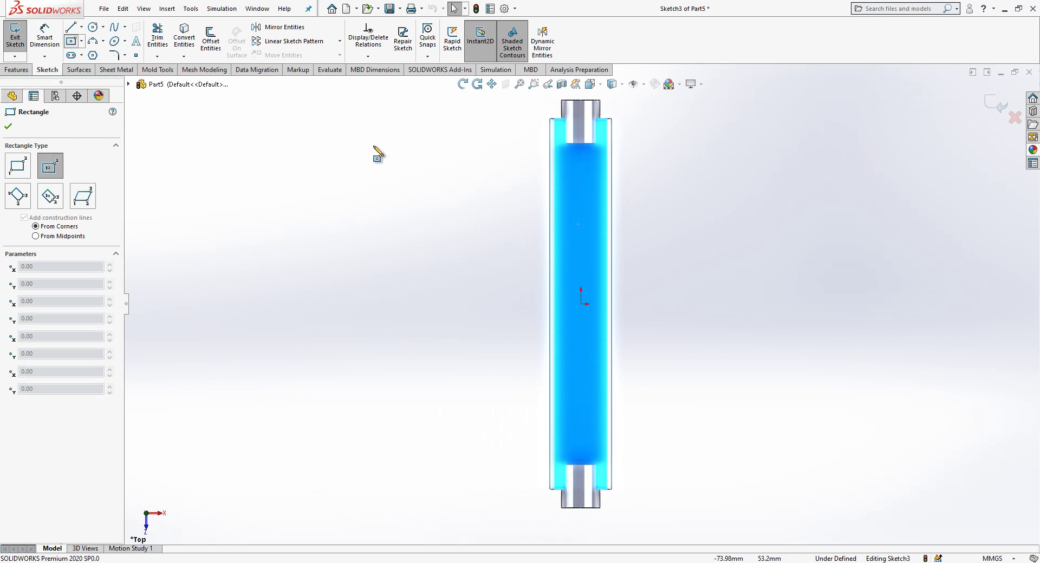
pyautogui.click(578, 302)
pyautogui.scroll(2, 595, 173)
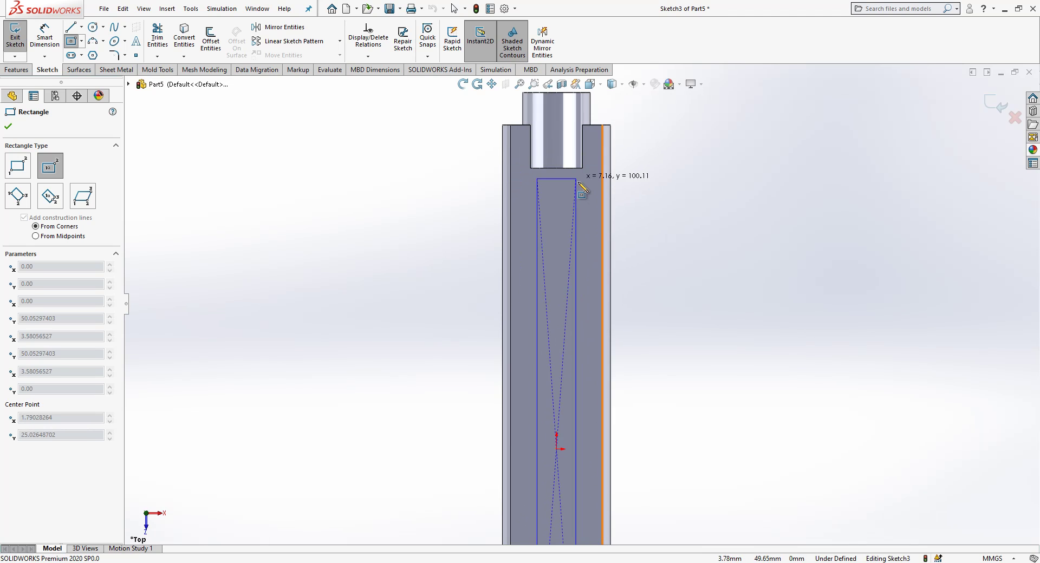
pyautogui.click(584, 181)
pyautogui.press('Escape')
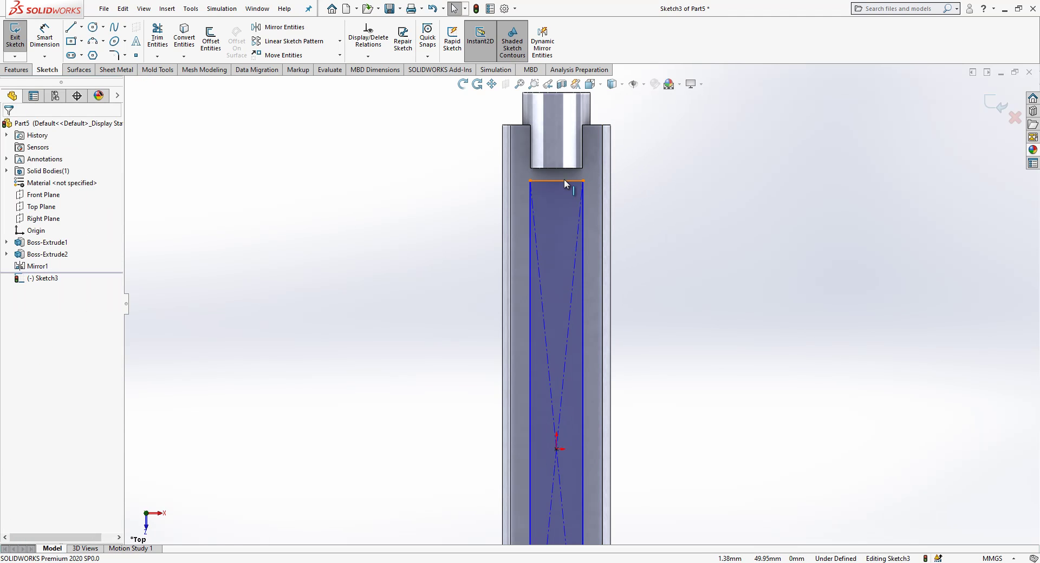
# Dimension the rectangle's width to 12 mm.
pyautogui.click(563, 179)
pyautogui.click(45, 38)
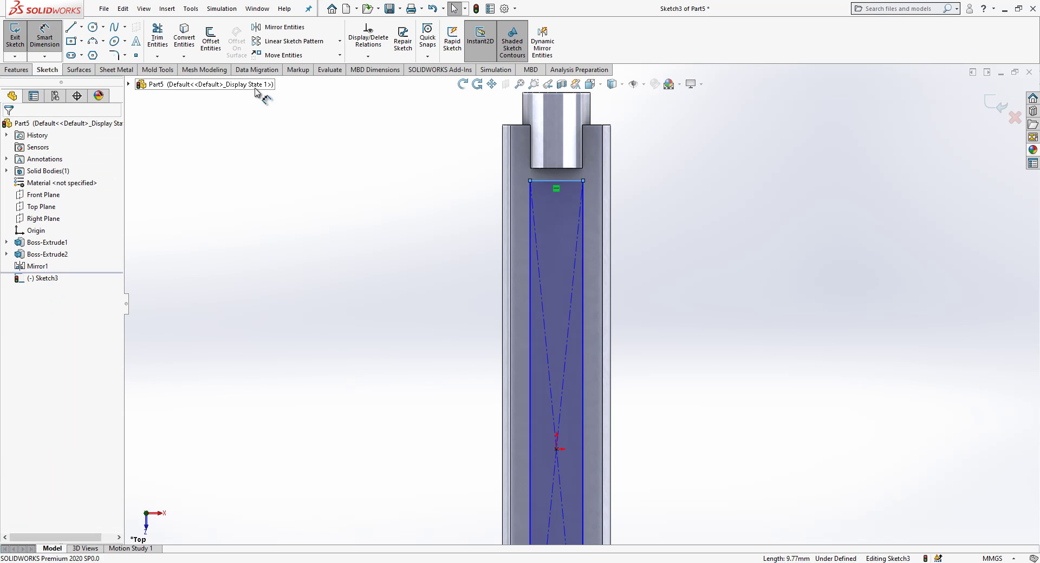
pyautogui.click(541, 180)
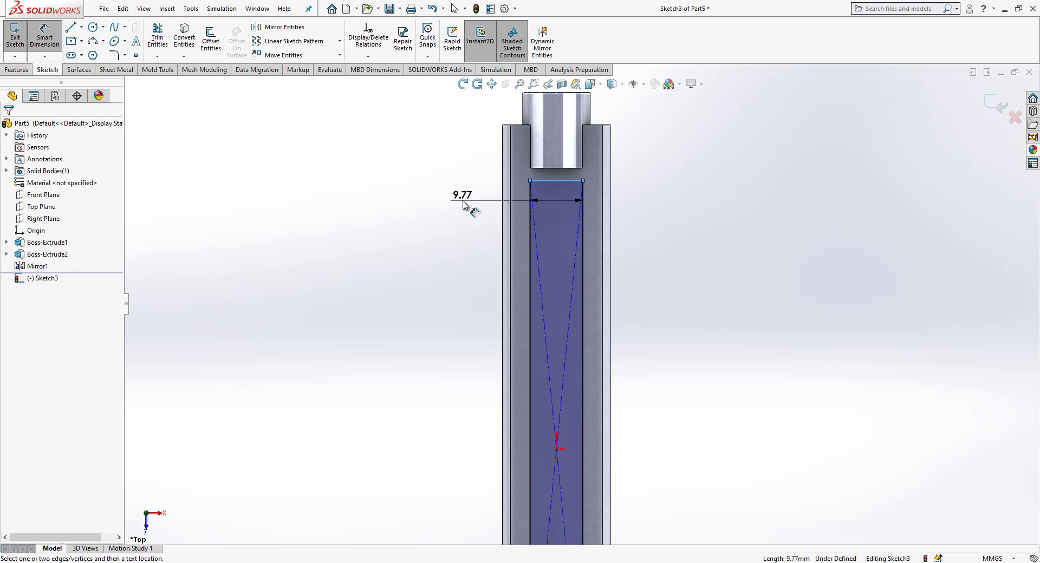
pyautogui.click(450, 202)
pyautogui.write('12')
pyautogui.press('Return')
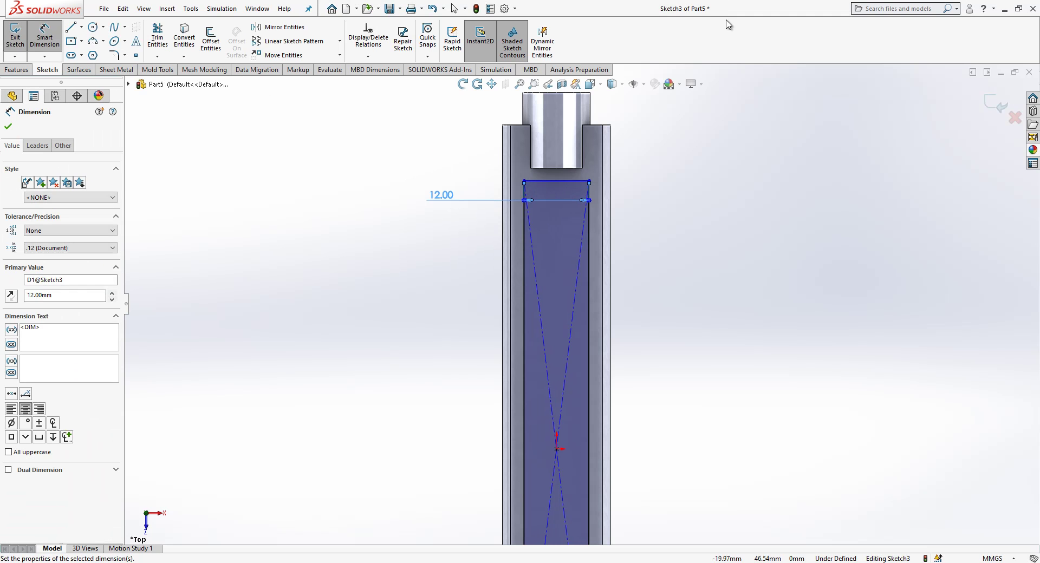
pyautogui.press('Escape')
# Make the rectangle's top line coincident with the boss's corner point.
pyautogui.click(584, 181)
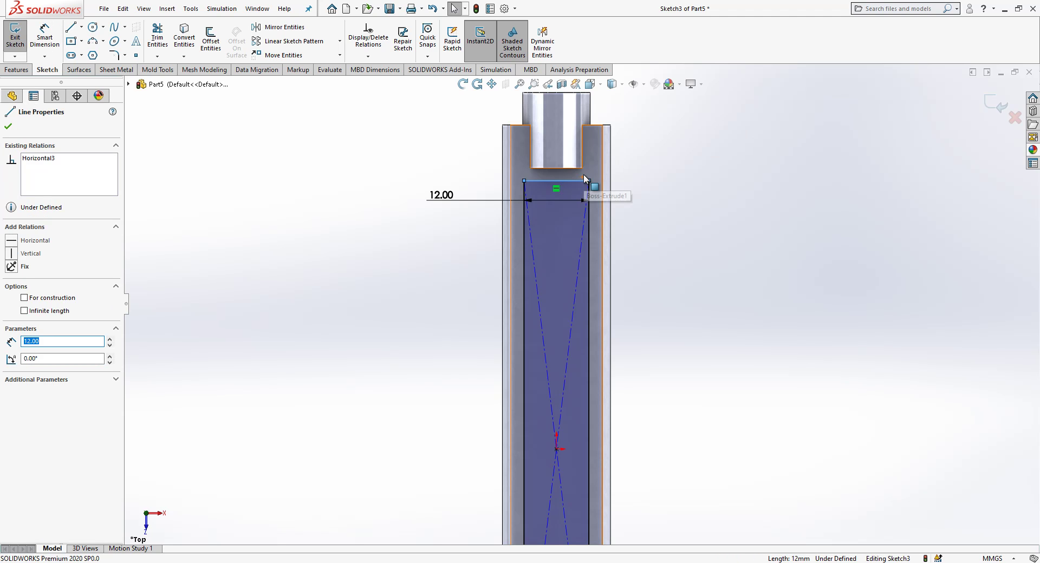
pyautogui.keyDown('ctrl'); pyautogui.click(582, 168); pyautogui.keyUp('ctrl')
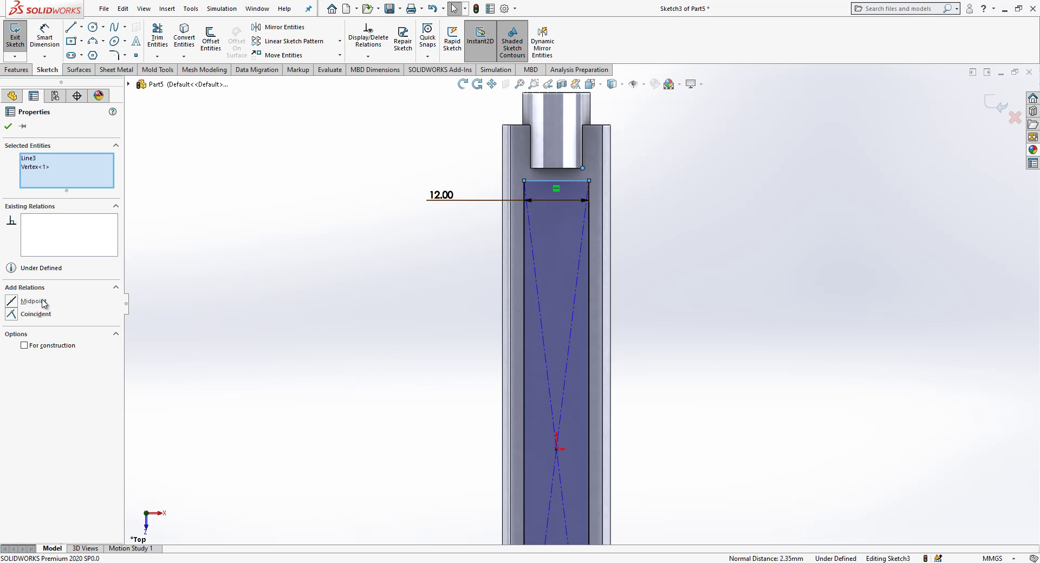
pyautogui.click(26, 315)
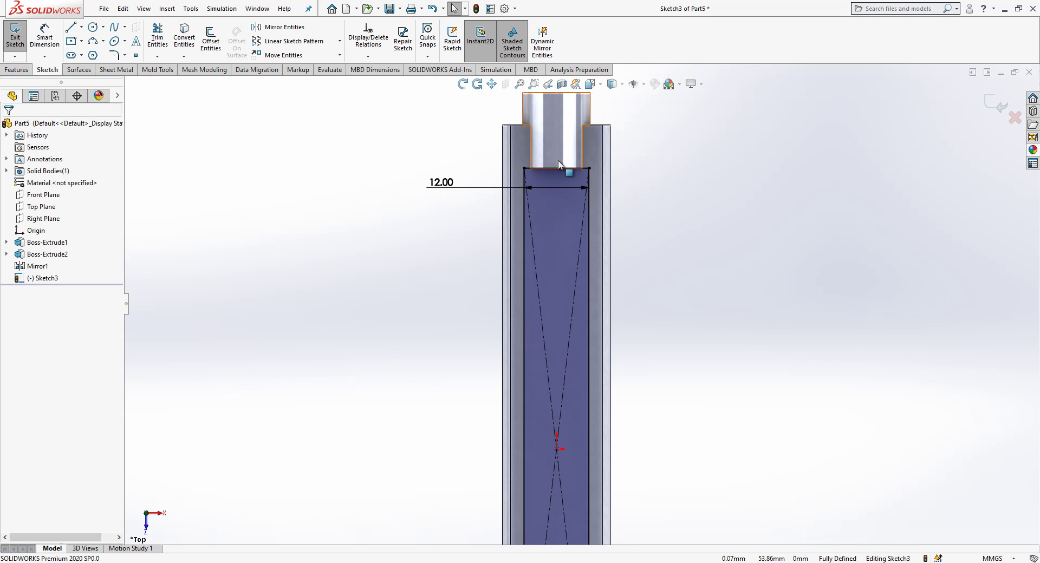
pyautogui.moveTo(567, 177)
pyautogui.mouseDown(button='middle')
pyautogui.moveTo(608, 216)
pyautogui.moveTo(618, 135)
pyautogui.moveTo(683, 120)
pyautogui.mouseUp(button='middle')
# Exit the sketch and Extruded Cut the rectangle Up To Next.
pyautogui.click(1002, 104)
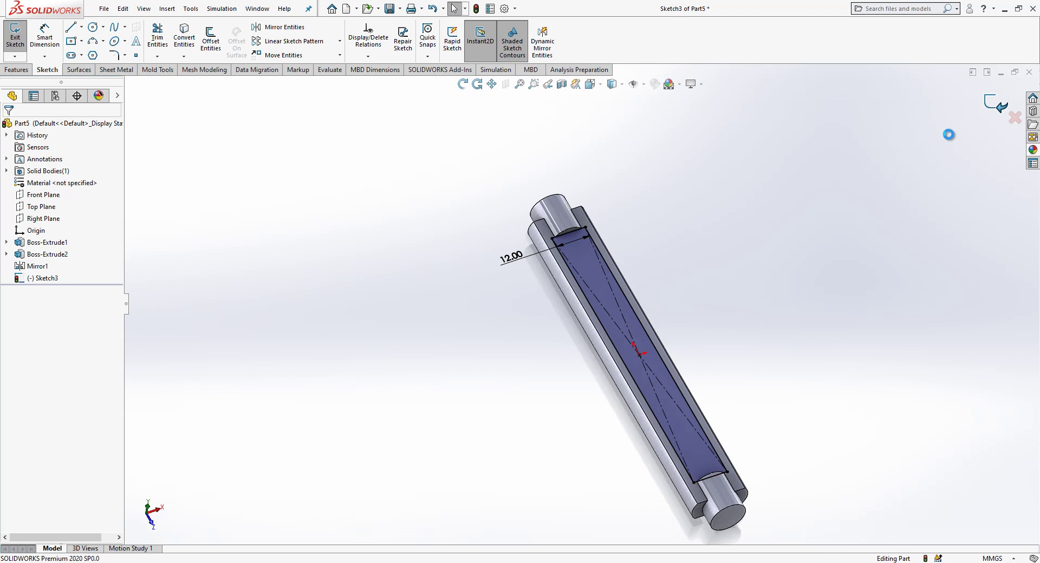
pyautogui.click(161, 42)
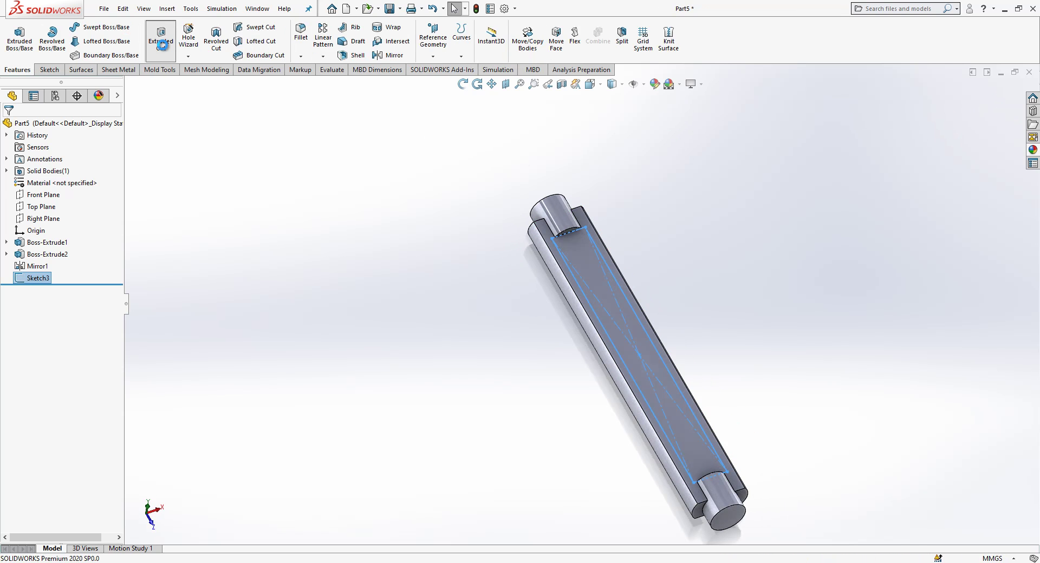
pyautogui.click(49, 192)
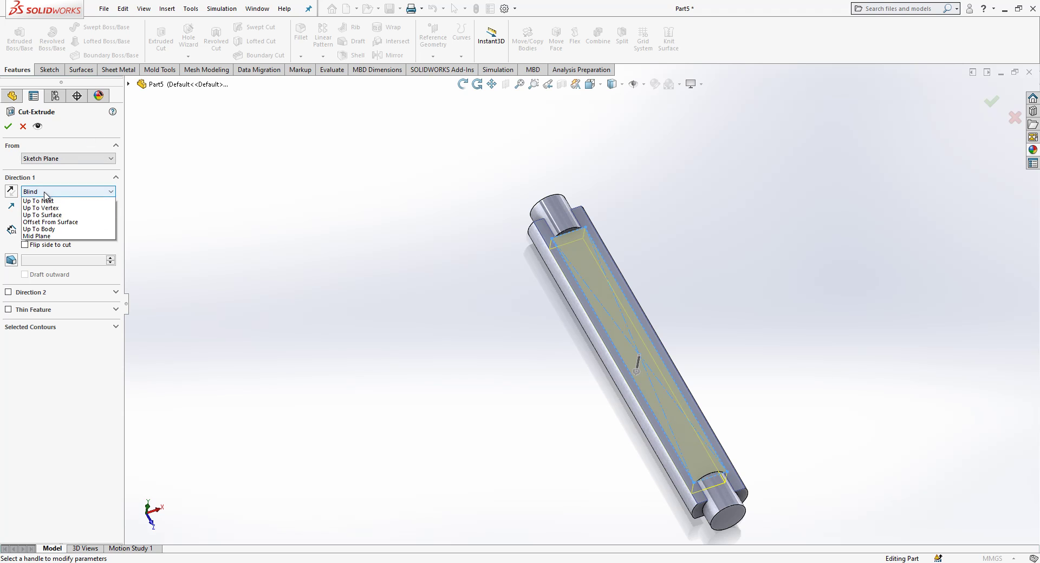
pyautogui.click(50, 222)
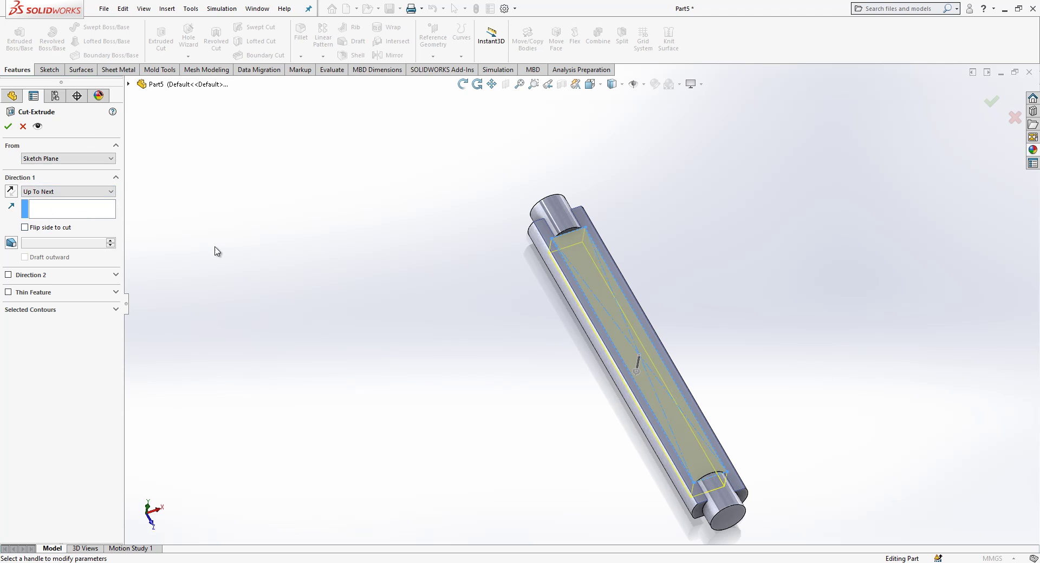
pyautogui.press('Return')
pyautogui.moveTo(520, 371); pyautogui.dragTo(566, 314, button='middle')
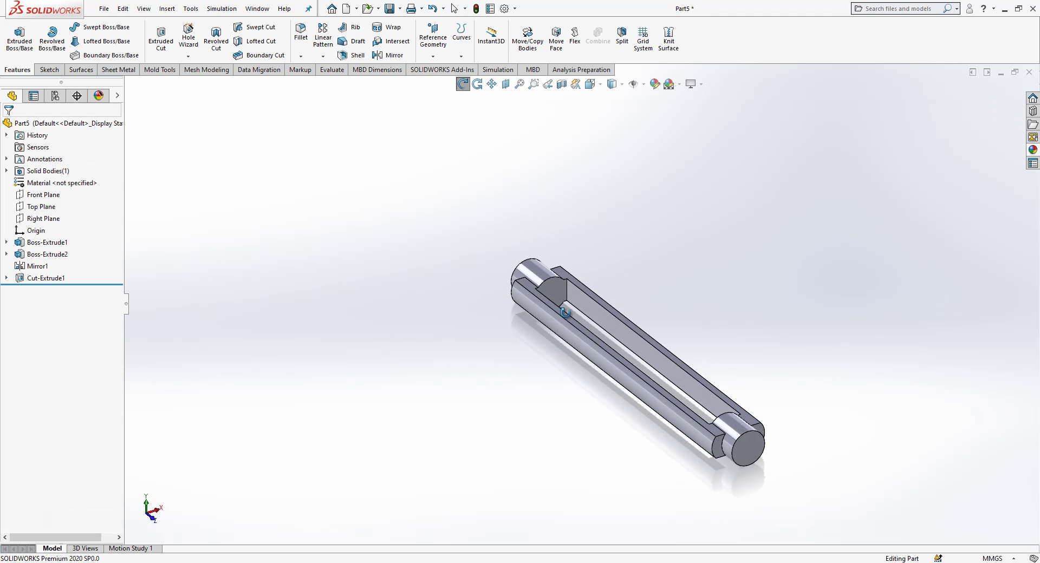
pyautogui.scroll(-3, 754, 355)
pyautogui.moveTo(628, 395); pyautogui.dragTo(536, 272, button='middle')
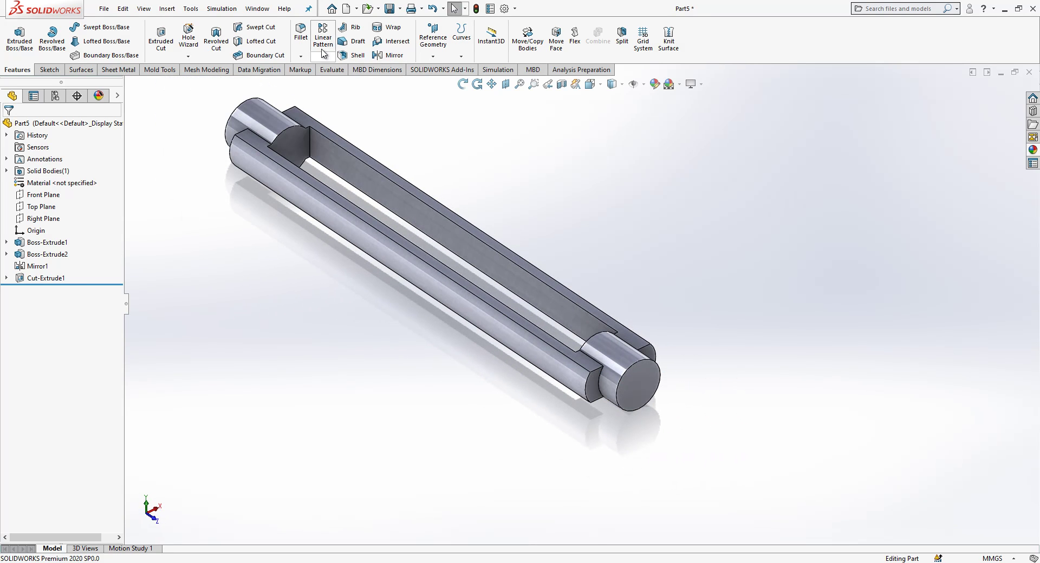
# Fillet the four pin shoulder edges at 2 mm.
pyautogui.click(301, 32)
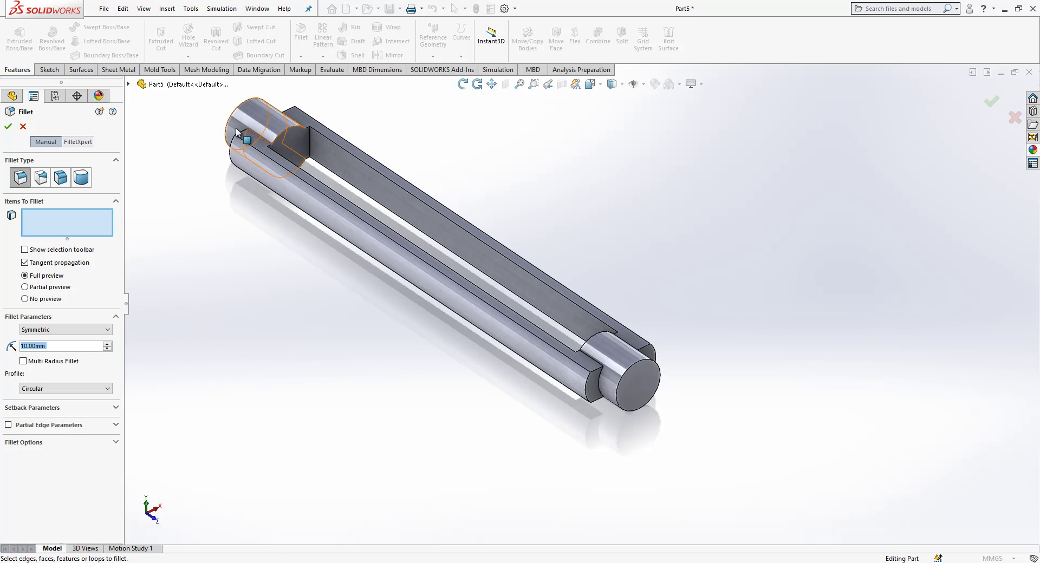
pyautogui.write('2')
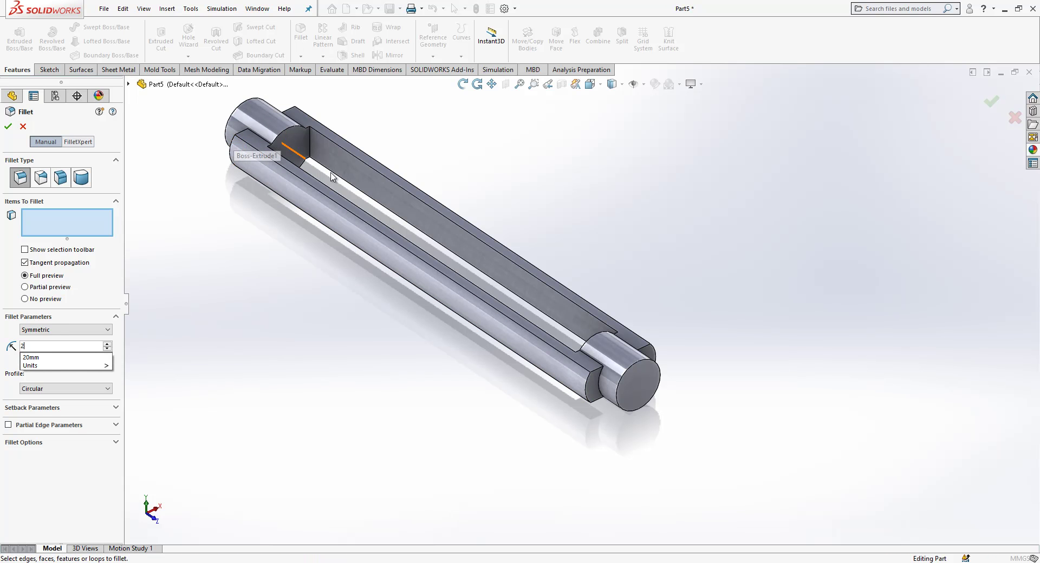
pyautogui.click(587, 387)
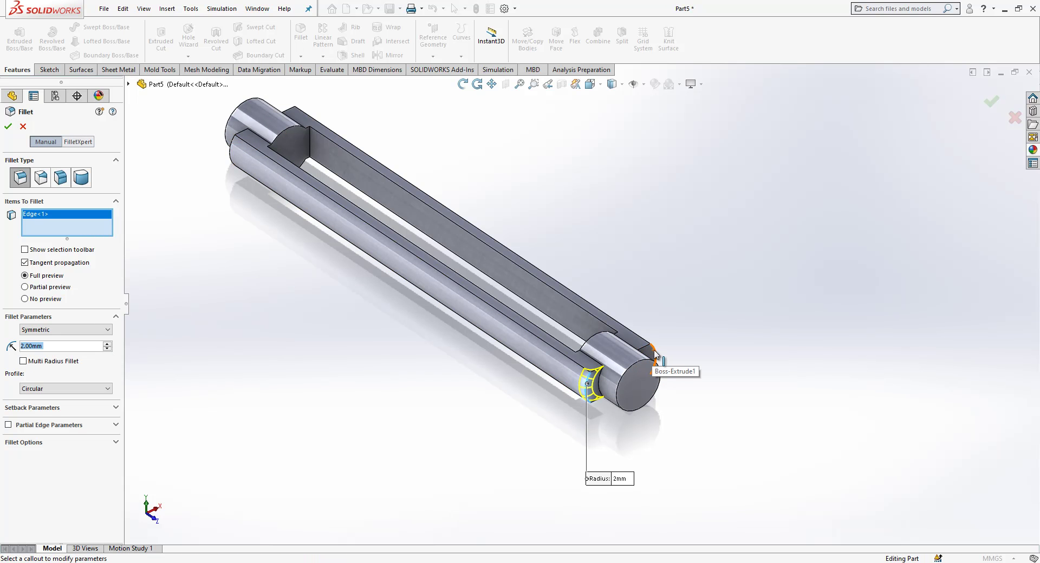
pyautogui.click(654, 355)
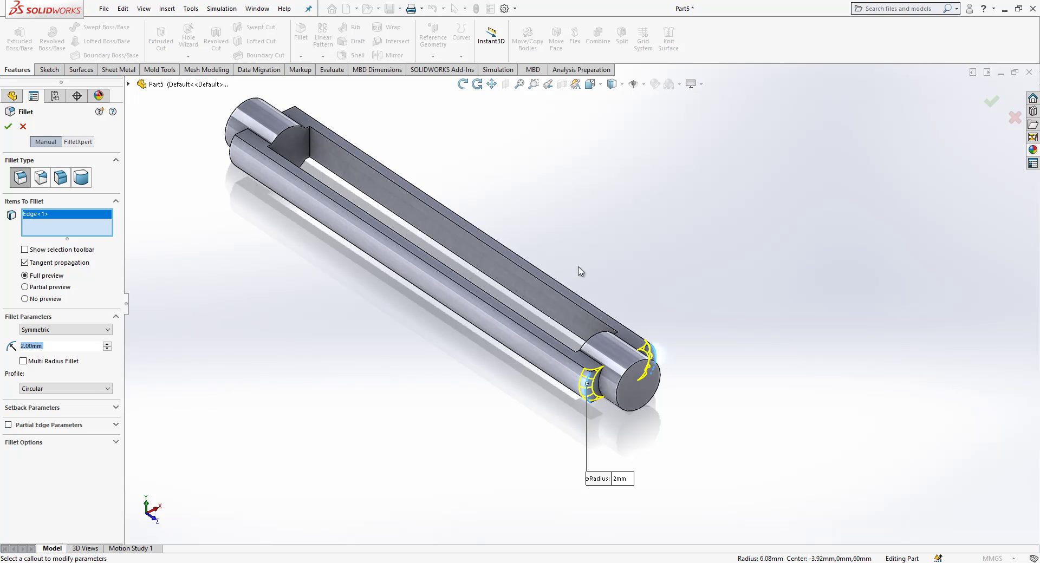
pyautogui.click(298, 119)
pyautogui.click(232, 153)
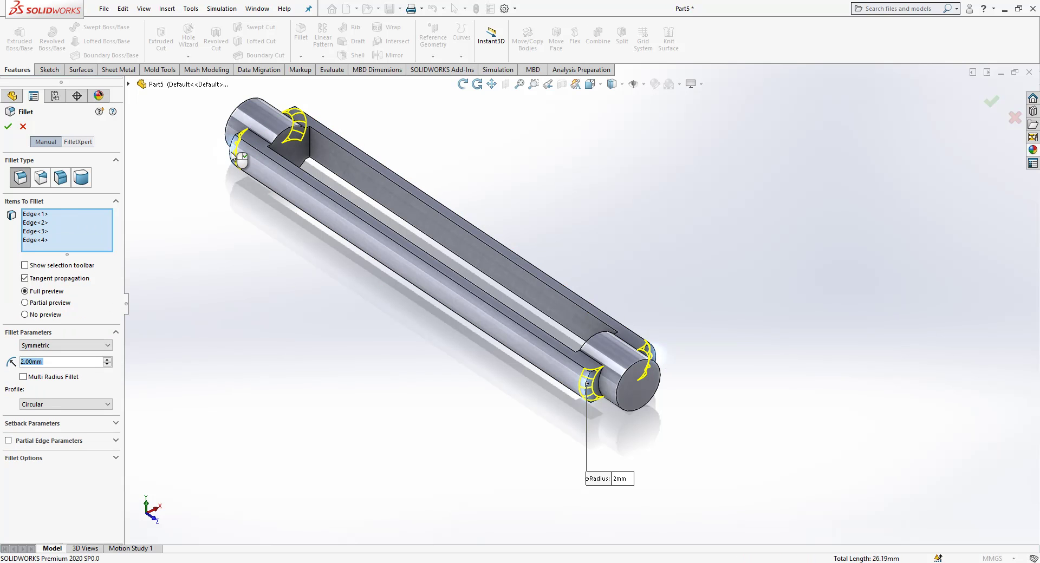
pyautogui.rightClick(232, 155)
# Add a second 2 mm fillet on the four long slot edges.
pyautogui.press('Return')
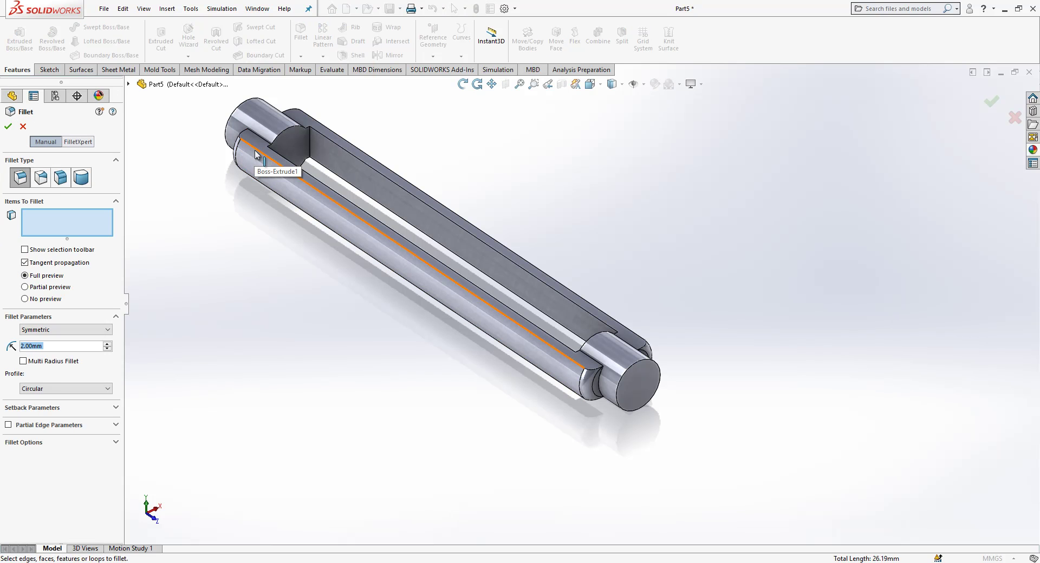
pyautogui.click(253, 150)
pyautogui.click(329, 130)
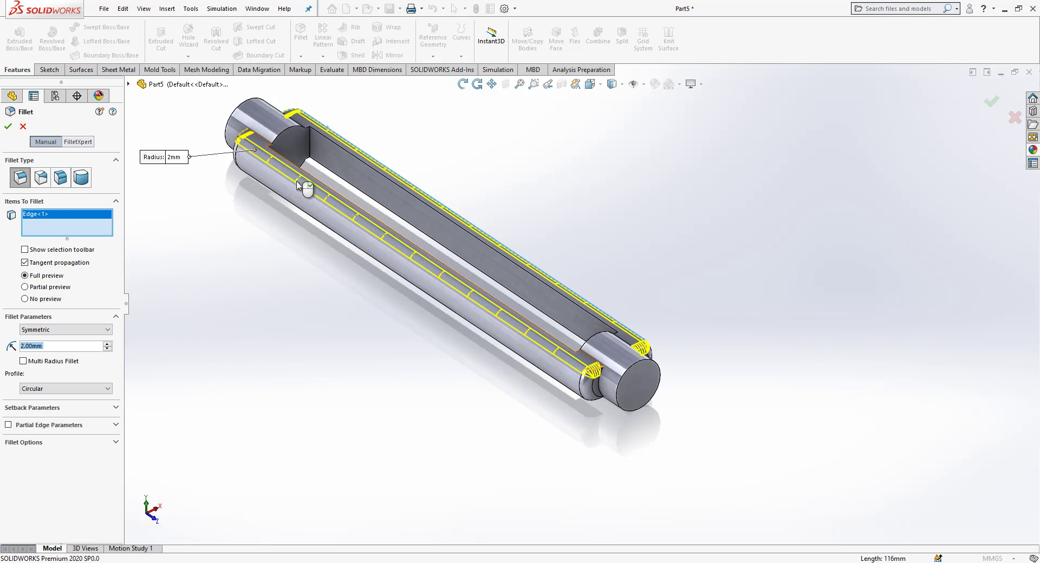
pyautogui.click(323, 169)
pyautogui.click(334, 171)
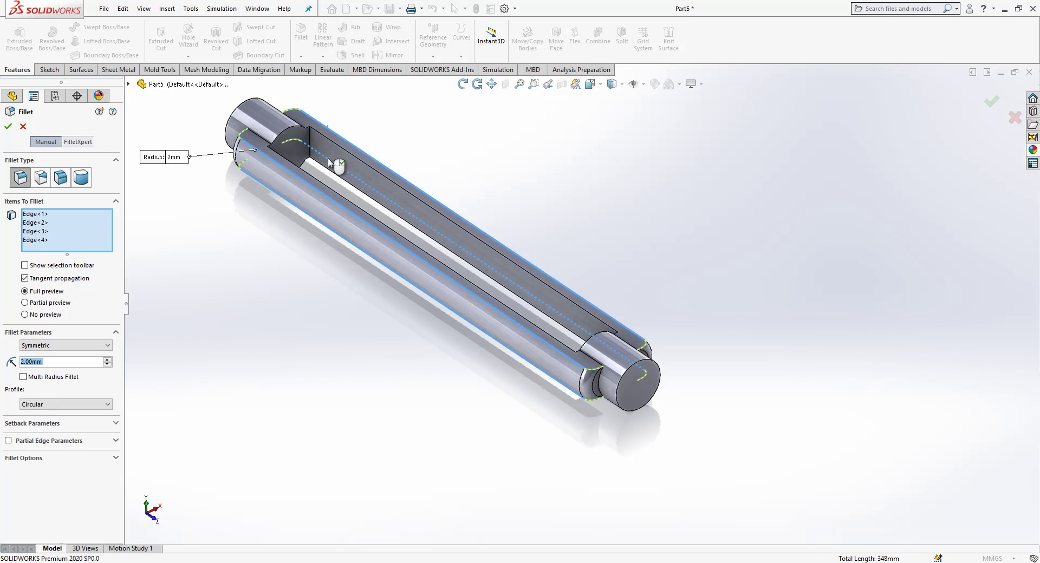
pyautogui.press('Return')
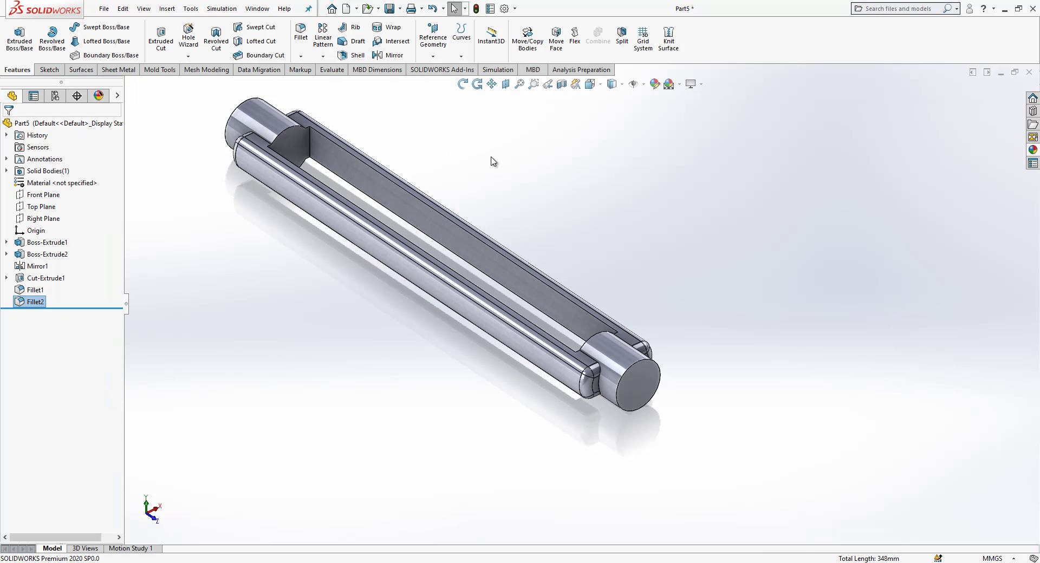
# Fillet four edges at the left and right slot ends with a 3 mm radius.
pyautogui.press('Return')
pyautogui.write('3')
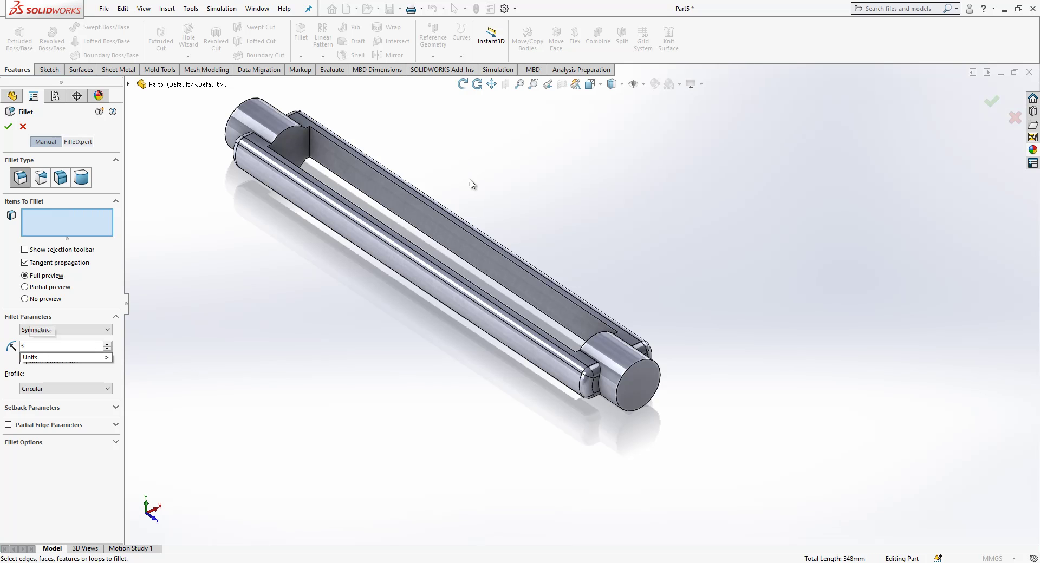
pyautogui.click(593, 359)
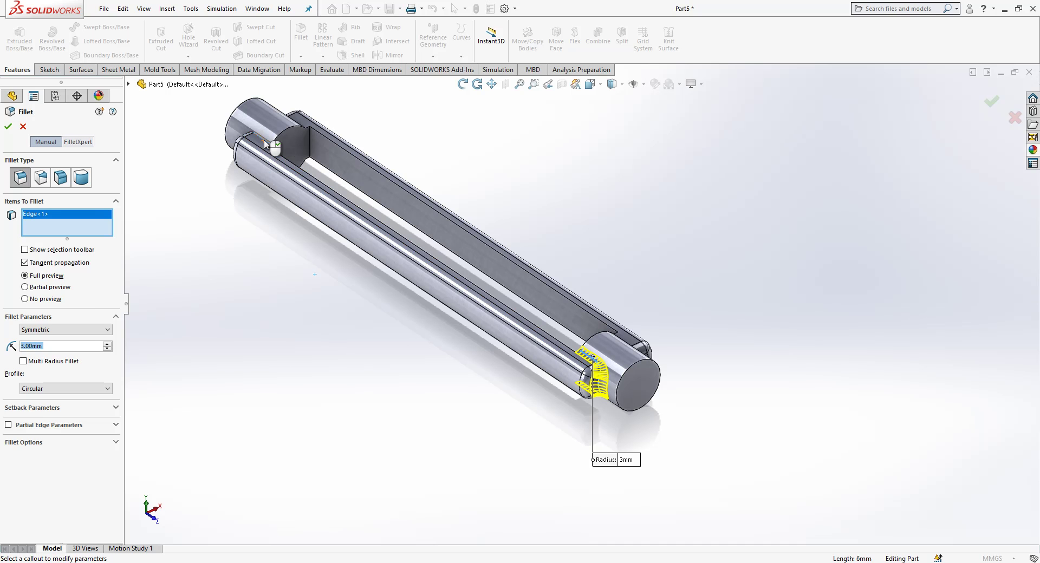
pyautogui.click(263, 145)
pyautogui.click(631, 343)
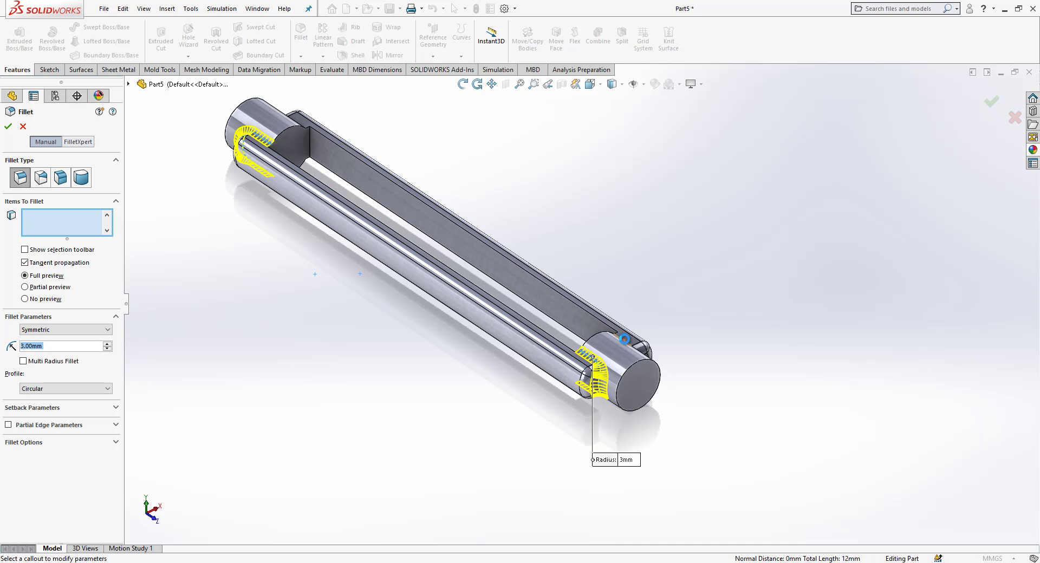
pyautogui.click(293, 123)
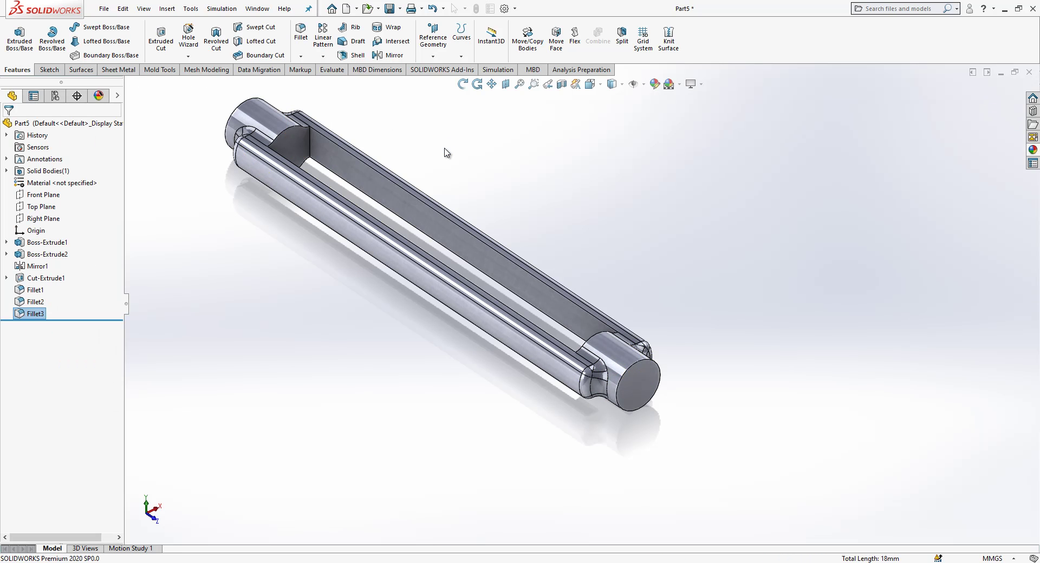
# Fillet four more slot edges with a 2 mm radius.
pyautogui.click(311, 137)
pyautogui.write('2')
pyautogui.press('Return')
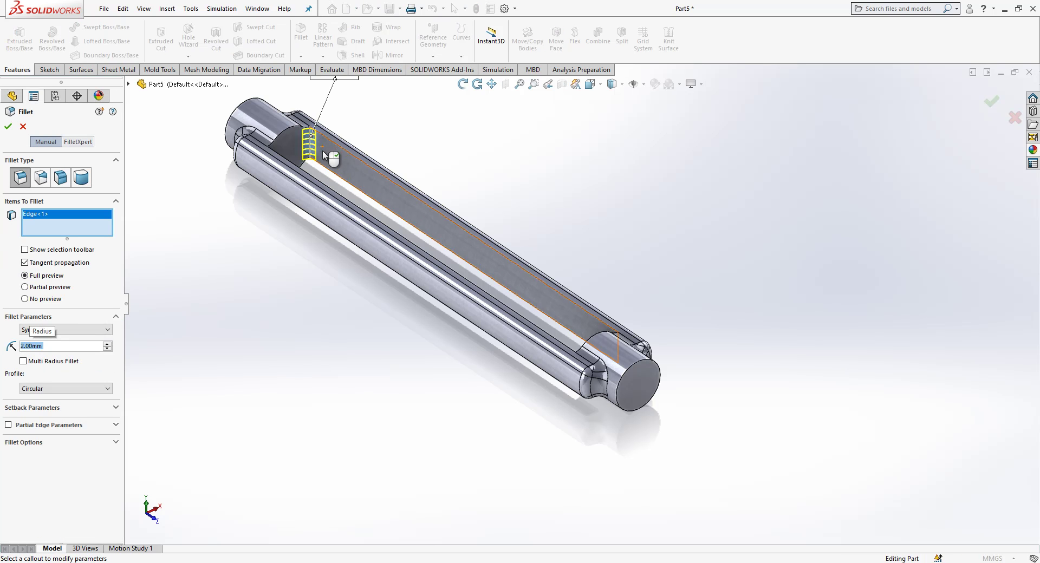
pyautogui.moveTo(616, 340); pyautogui.dragTo(431, 350, button='middle')
pyautogui.click(607, 250)
pyautogui.click(587, 153)
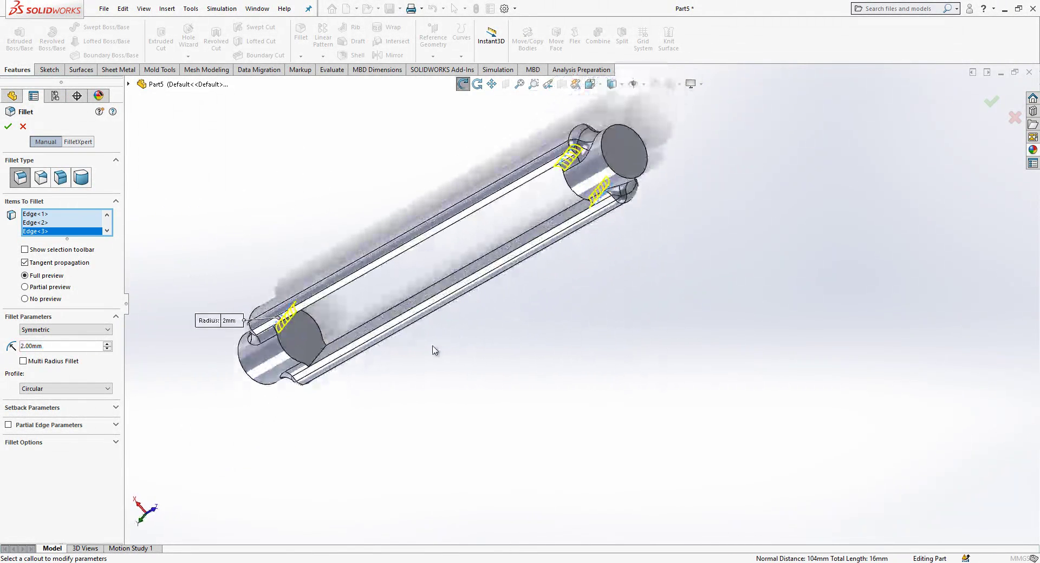
pyautogui.click(325, 353)
pyautogui.press('Return')
pyautogui.moveTo(325, 353); pyautogui.dragTo(341, 309, button='middle')
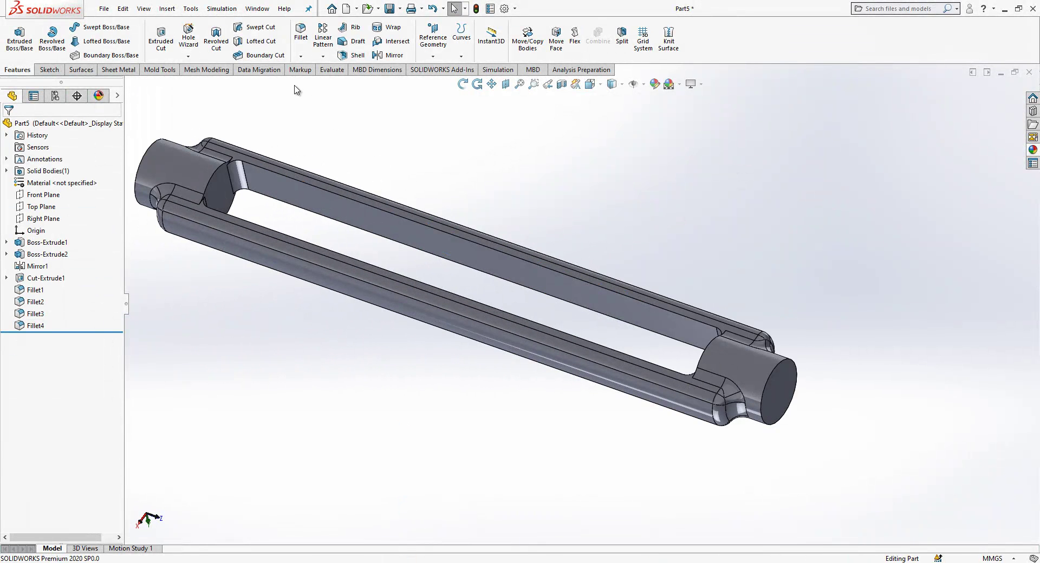
# Round eight slot channel edges, inner bar edges and end arcs, with a 1 mm fillet.
pyautogui.click(301, 33)
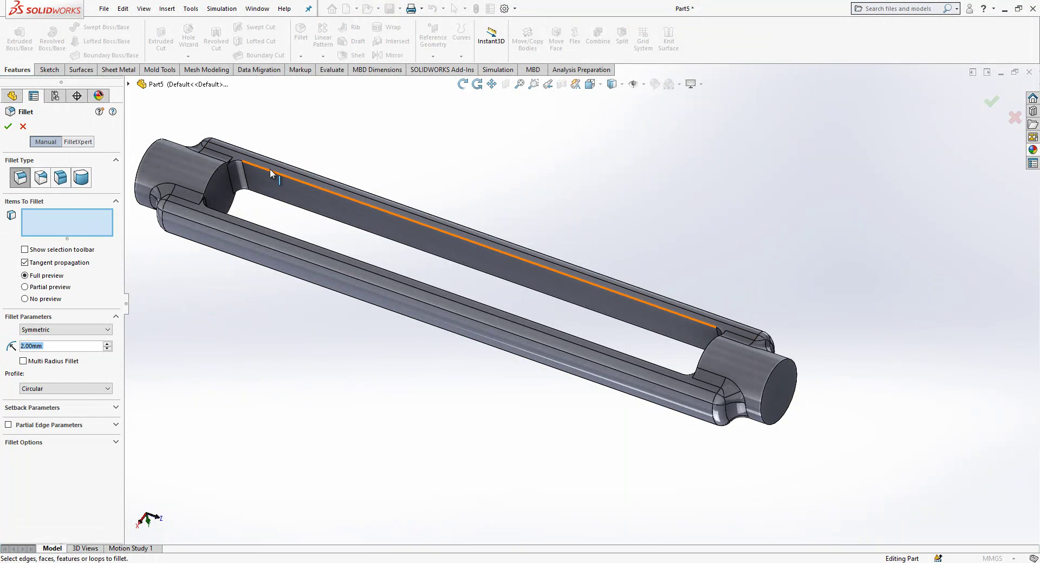
pyautogui.write('1')
pyautogui.press('Return')
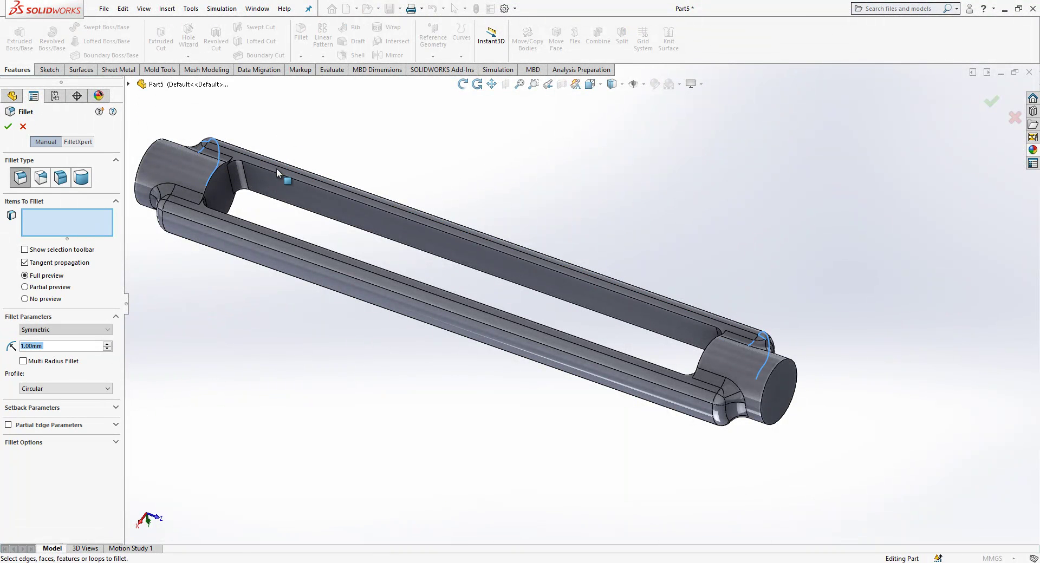
pyautogui.click(278, 173)
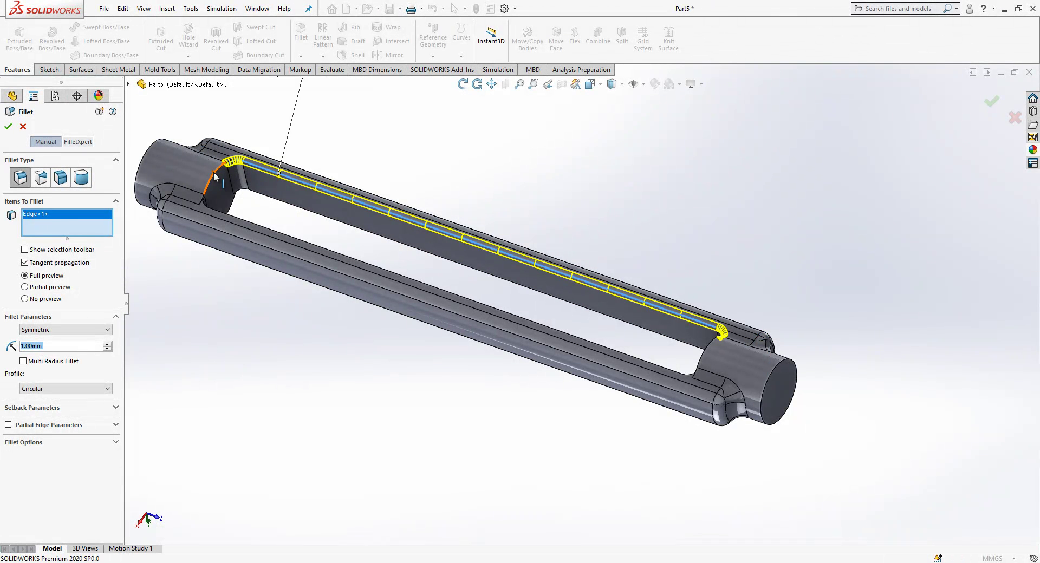
pyautogui.click(212, 181)
pyautogui.click(238, 222)
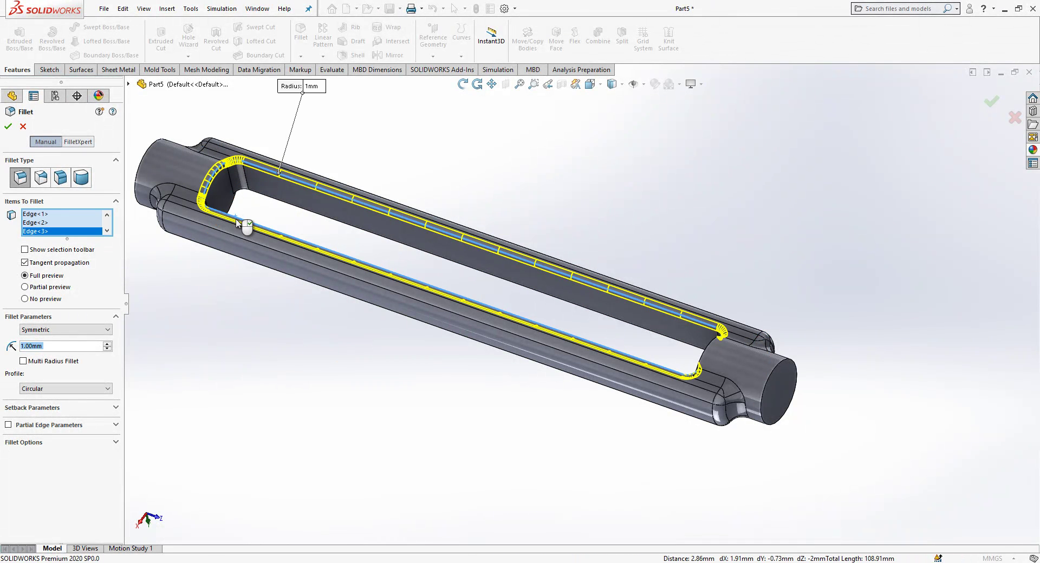
pyautogui.click(711, 353)
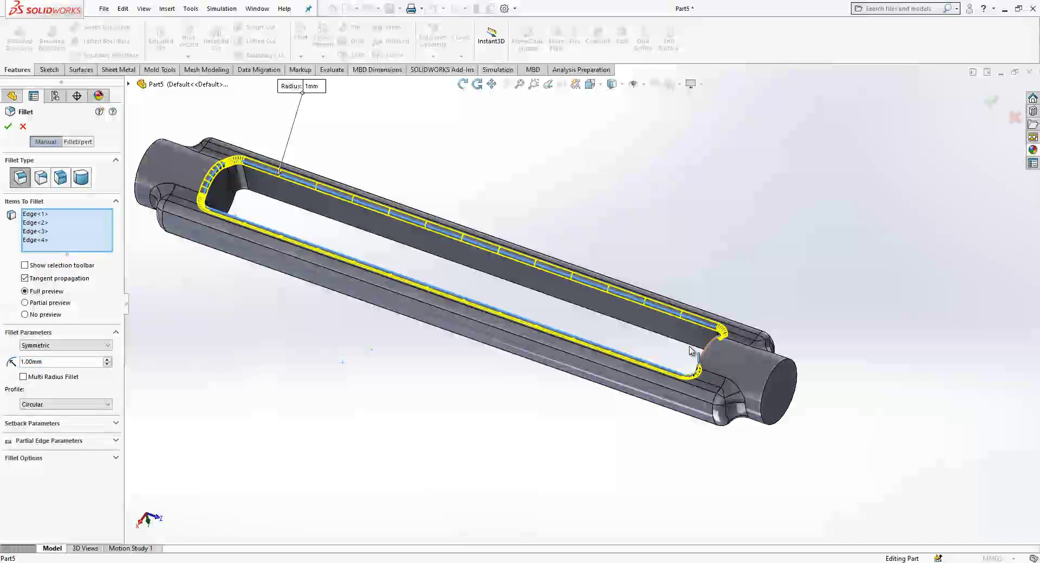
pyautogui.click(239, 201)
pyautogui.click(266, 198)
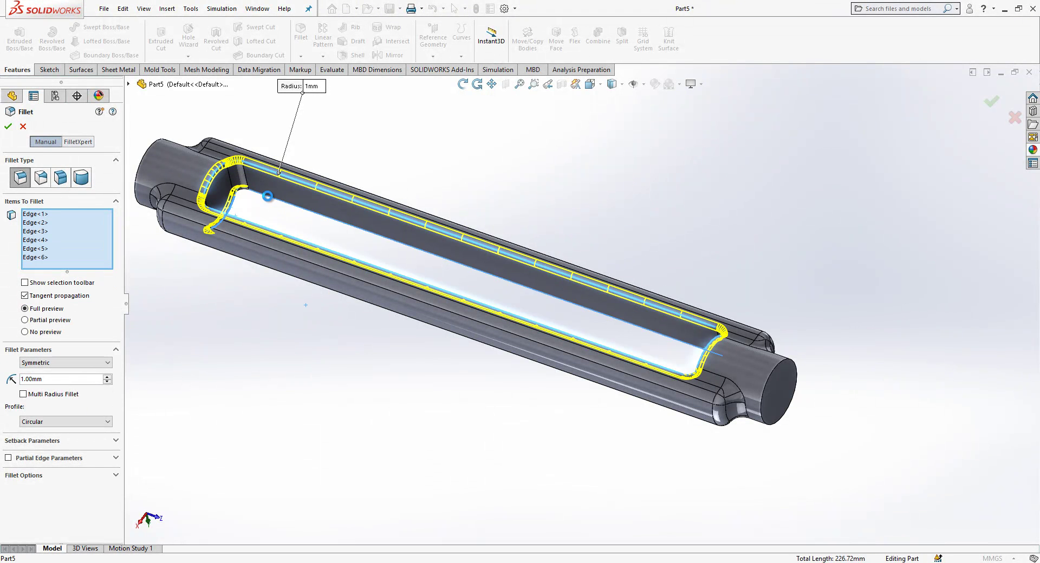
pyautogui.moveTo(269, 201); pyautogui.dragTo(647, 223, button='middle')
pyautogui.scroll(-5, 282, 346)
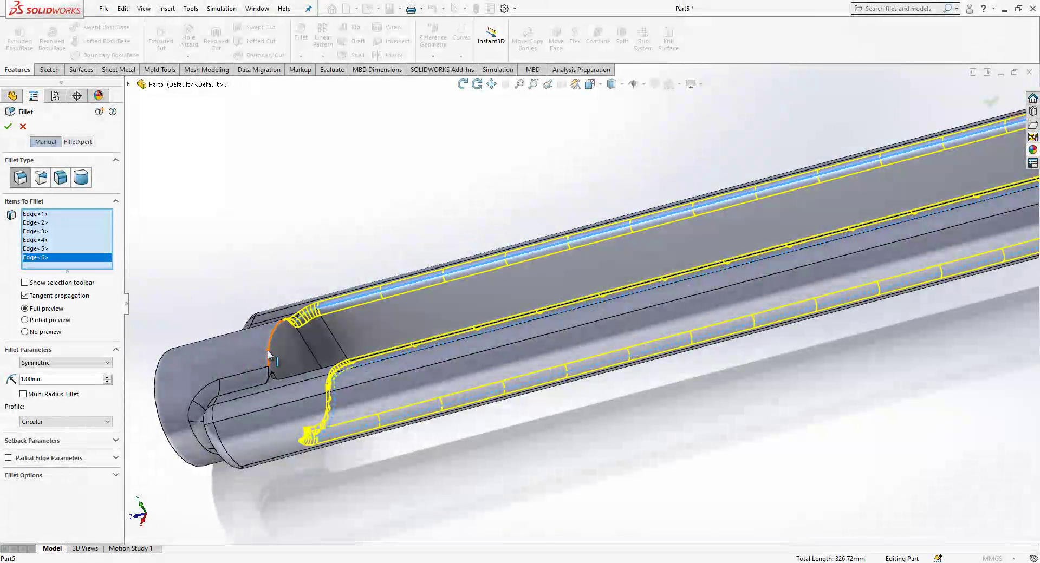
pyautogui.click(292, 385)
pyautogui.click(294, 383)
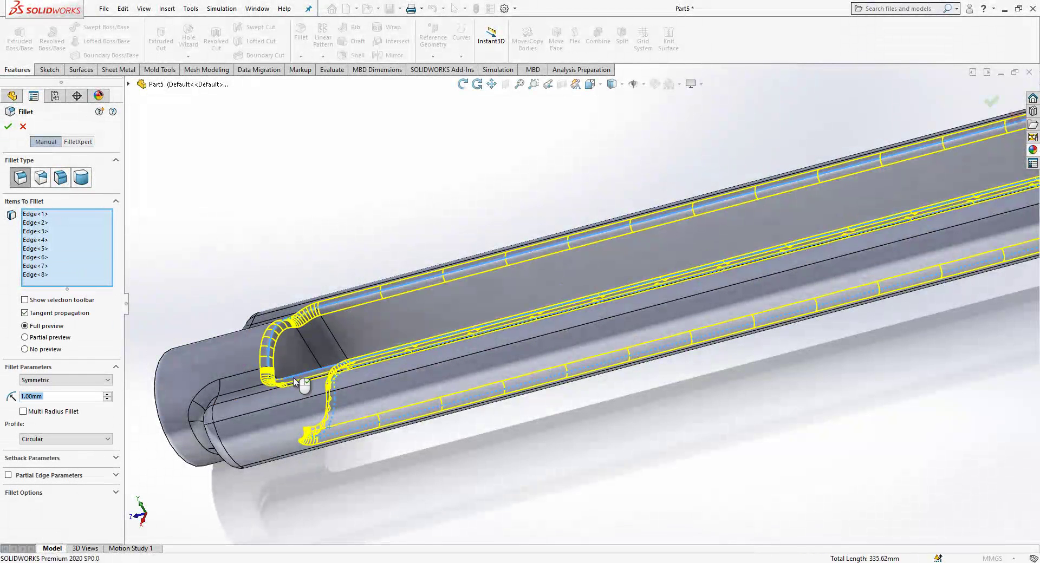
pyautogui.press('Return')
# Fillet the circular edges at both pin ends with a 2 mm radius.
pyautogui.moveTo(274, 242); pyautogui.dragTo(371, 383, button='middle')
pyautogui.scroll(5, 541, 352)
pyautogui.scroll(-2, 780, 352)
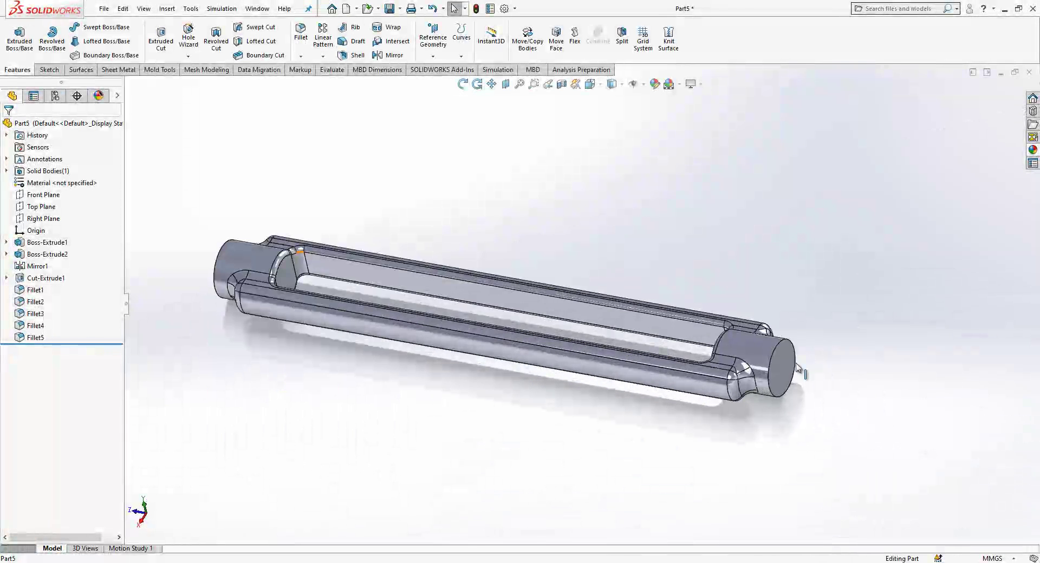
pyautogui.click(776, 355)
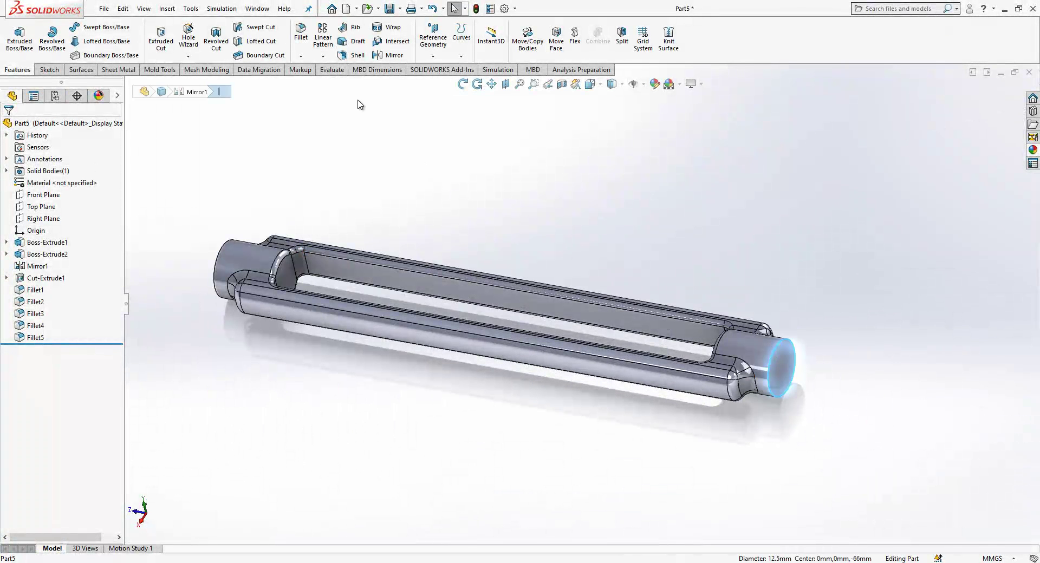
pyautogui.click(301, 33)
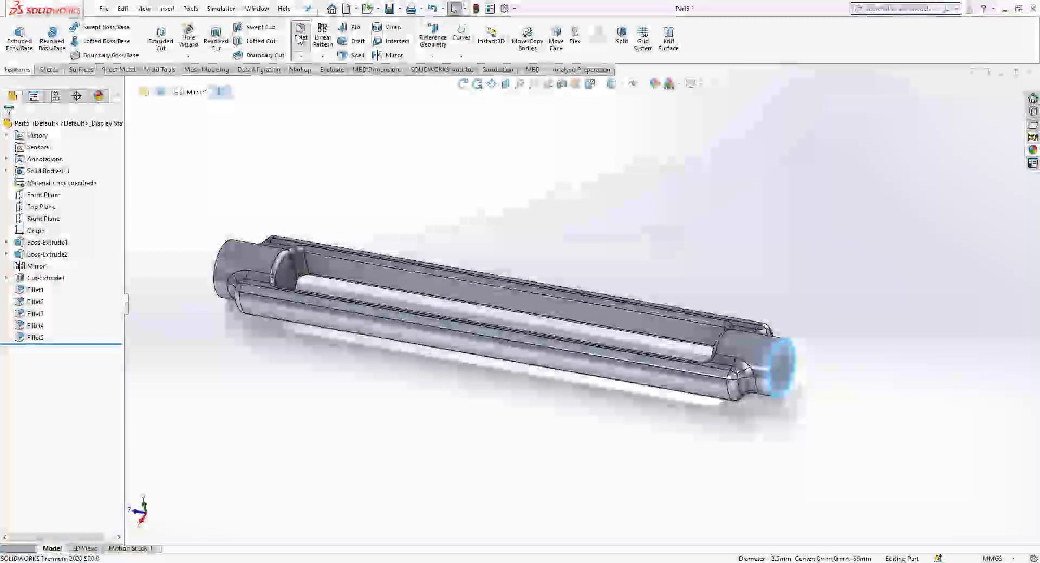
pyautogui.click(221, 251)
pyautogui.press('Return')
pyautogui.moveTo(230, 186)
pyautogui.mouseDown(button='middle')
pyautogui.moveTo(368, 261)
pyautogui.moveTo(374, 293)
pyautogui.mouseUp(button='middle')
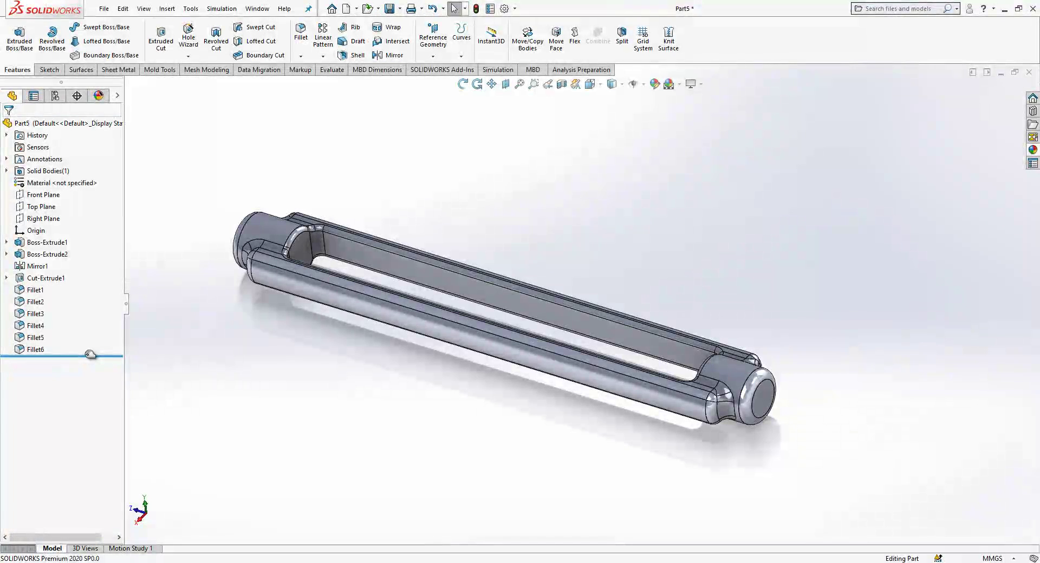
# Roll the part back before the fillets, then step forward through Fillet2 to Fillet5, inspecting each.
pyautogui.moveTo(91, 355); pyautogui.dragTo(98, 307)
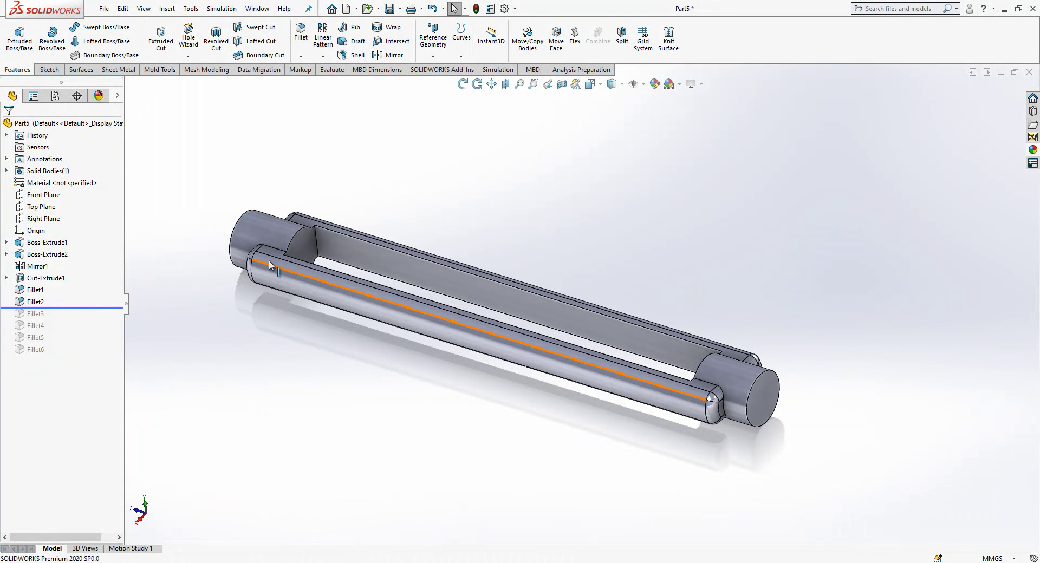
pyautogui.click(53, 302)
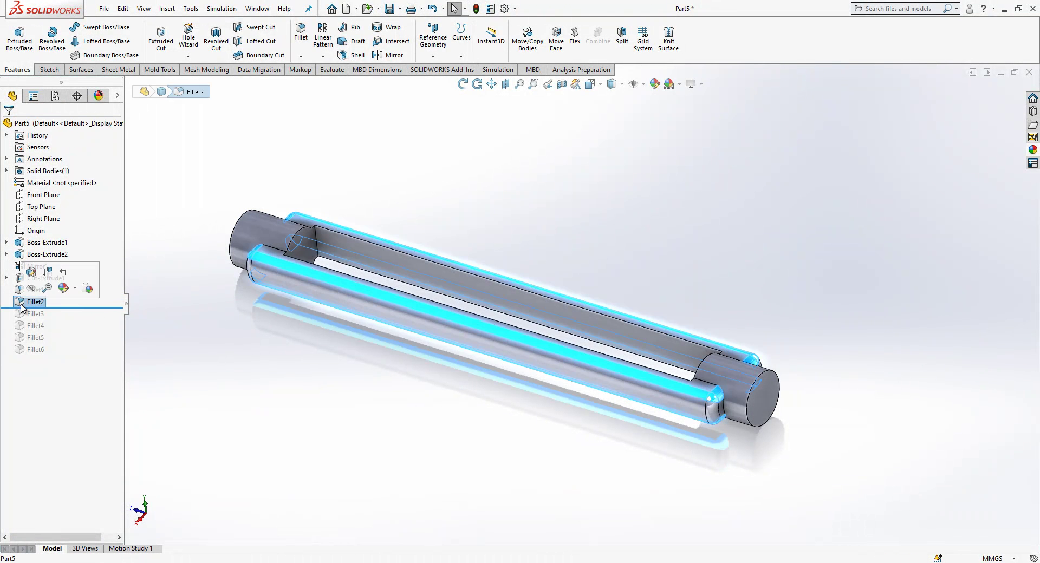
pyautogui.click(71, 307)
pyautogui.moveTo(65, 319); pyautogui.dragTo(65, 319)
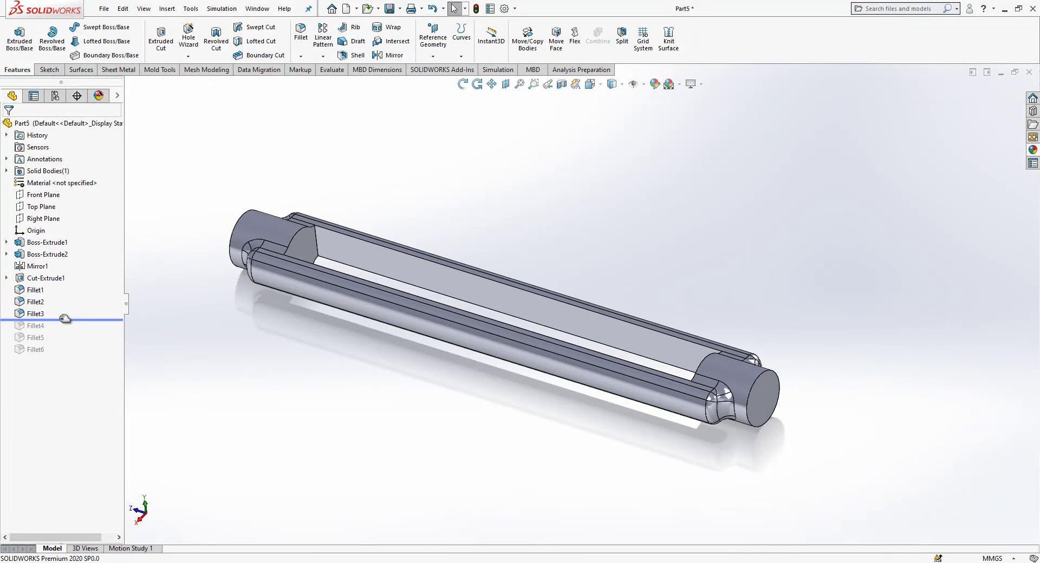
pyautogui.click(38, 316)
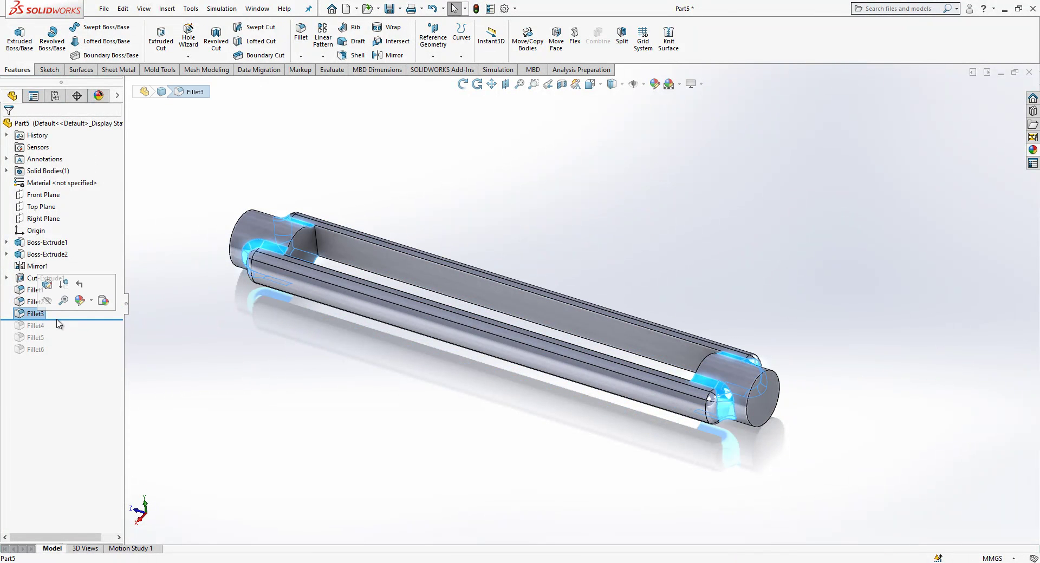
pyautogui.moveTo(61, 324); pyautogui.dragTo(62, 330)
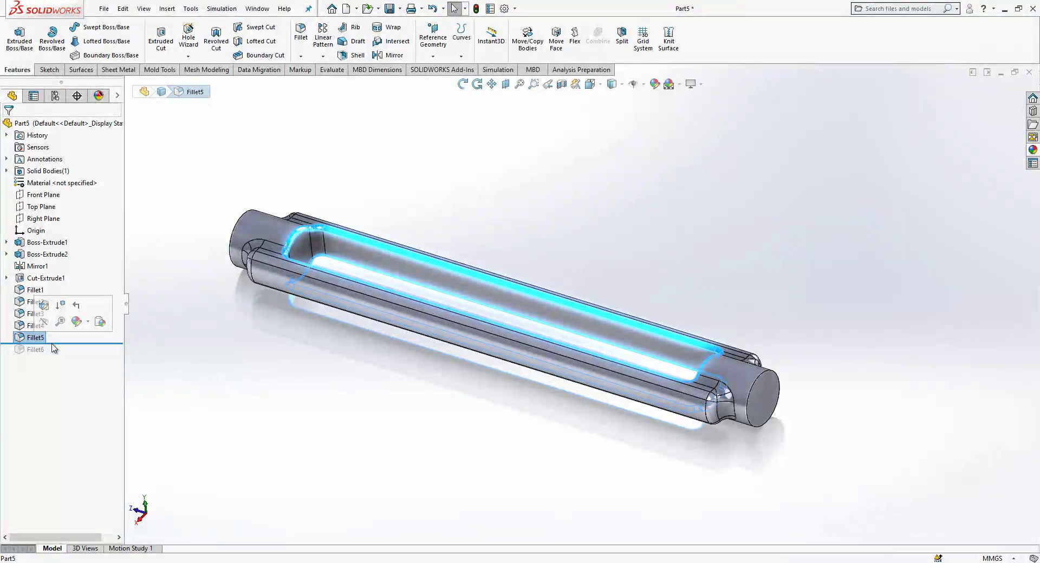
pyautogui.moveTo(48, 344); pyautogui.dragTo(52, 367)
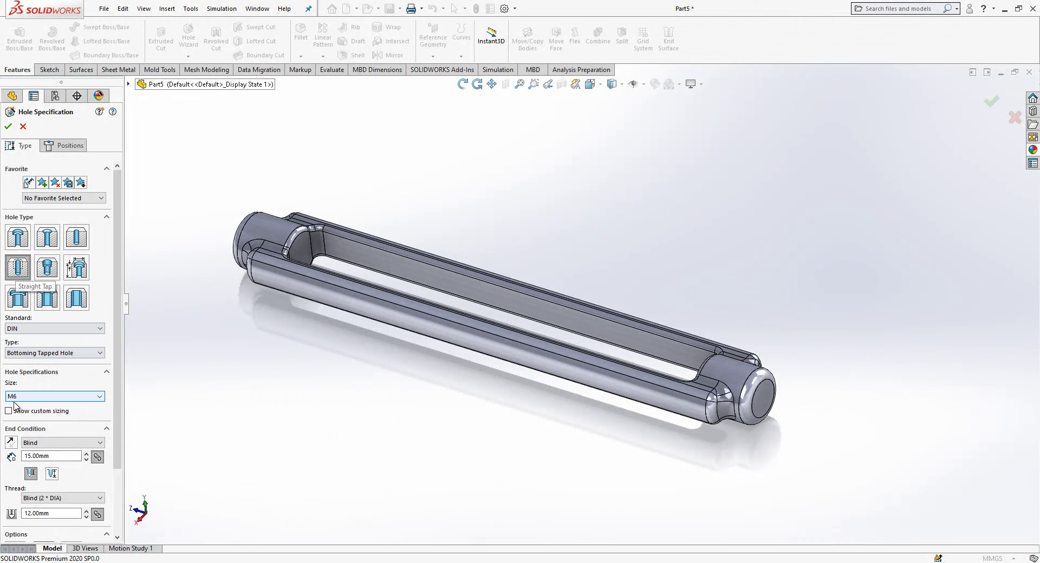
# Place the M6 hole's position point on the right end face in a 3D sketch.
pyautogui.click(65, 145)
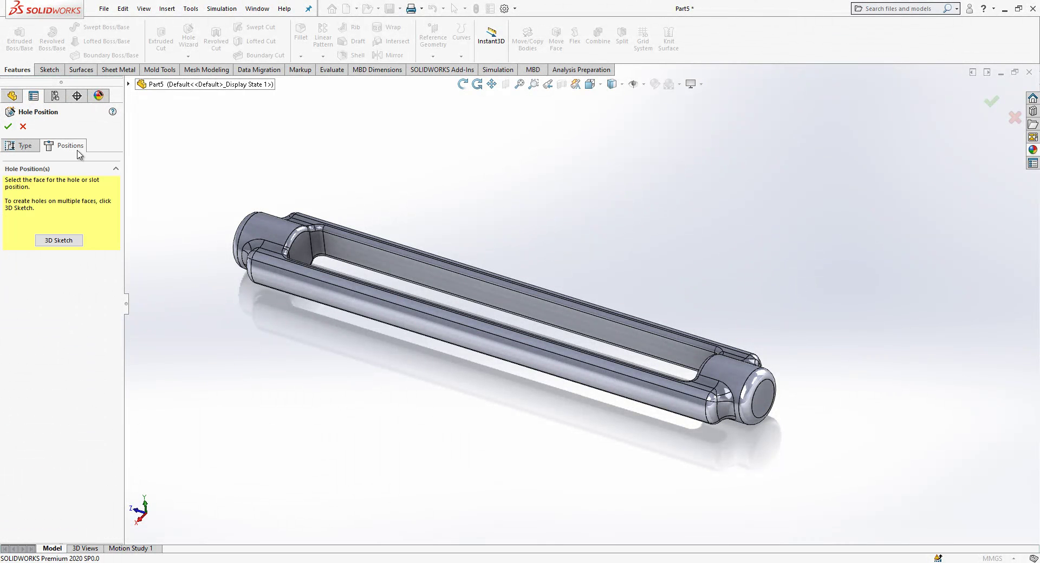
pyautogui.click(58, 241)
pyautogui.scroll(-3, 747, 390)
pyautogui.click(761, 388)
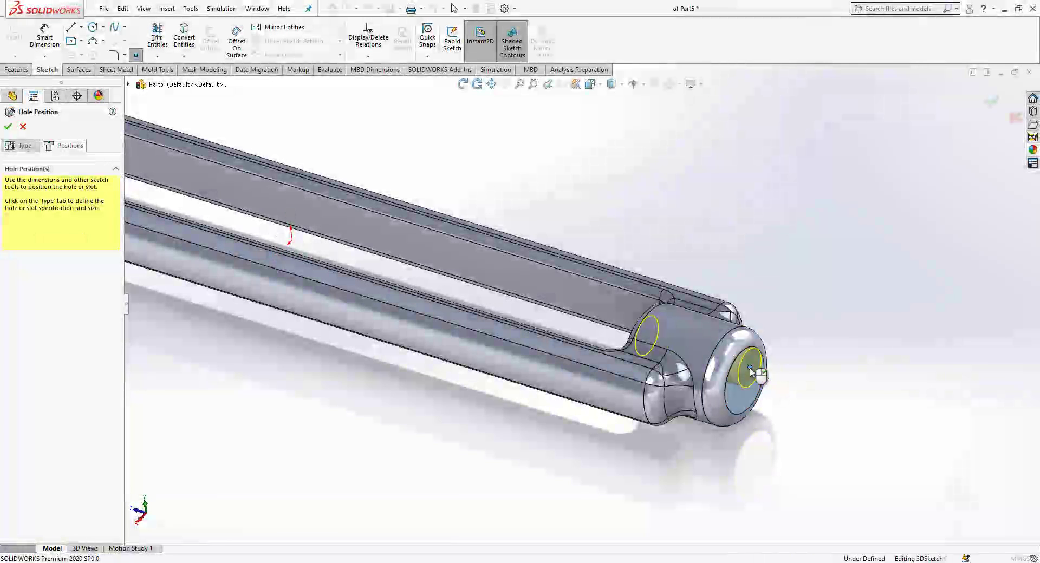
pyautogui.press('Escape')
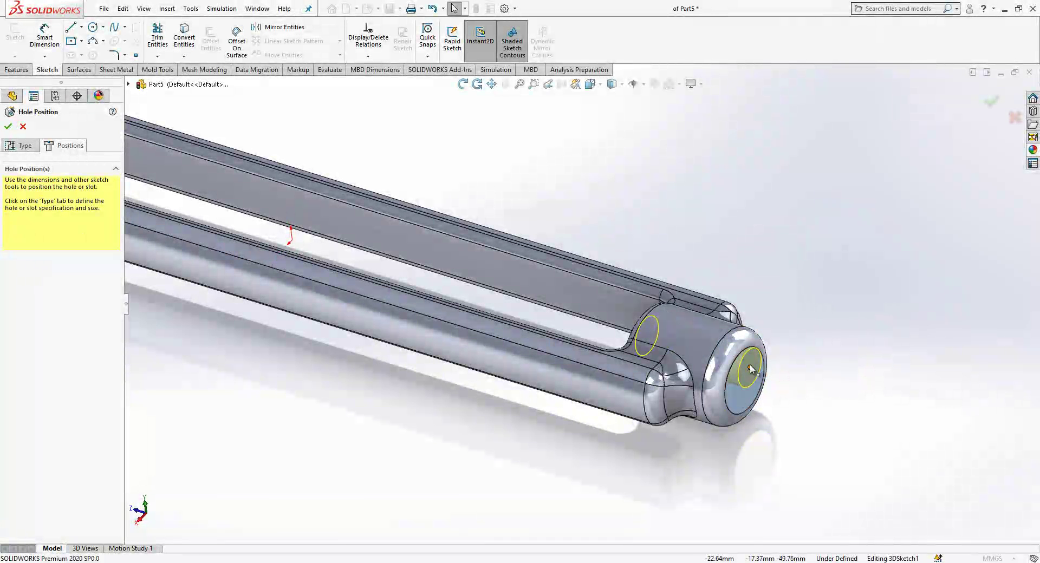
# Make the hole point concentric with the end edge, delete the conflicting coincident, and finish the hole.
pyautogui.click(750, 368)
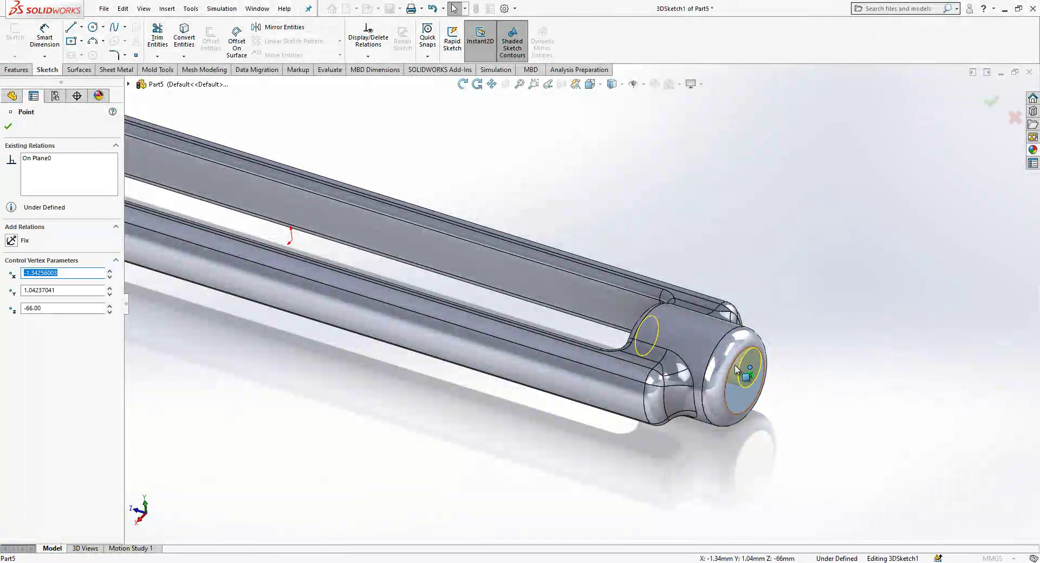
pyautogui.keyDown('ctrl'); pyautogui.click(733, 365); pyautogui.keyUp('ctrl')
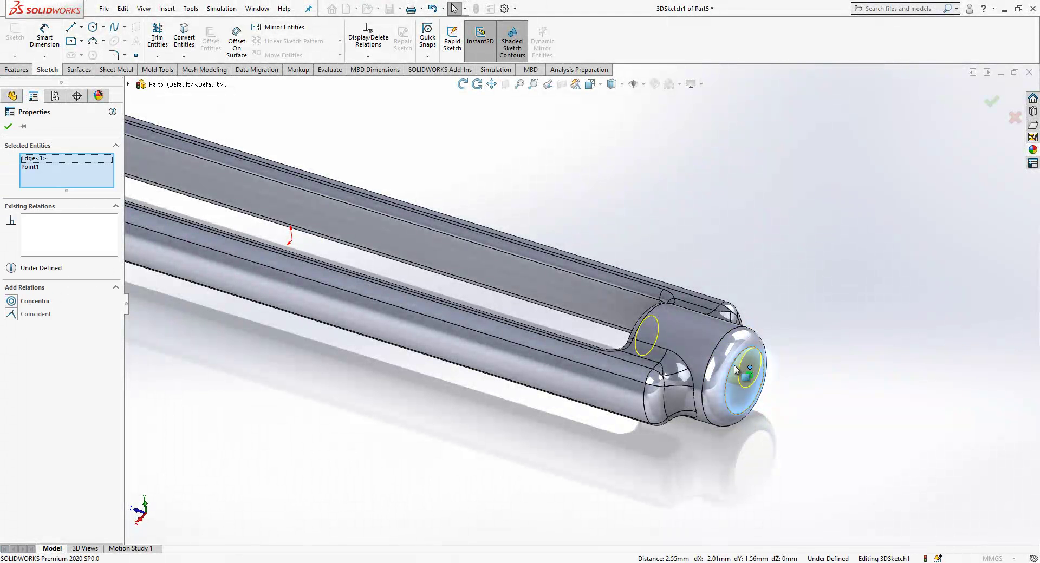
pyautogui.click(49, 314)
pyautogui.click(48, 307)
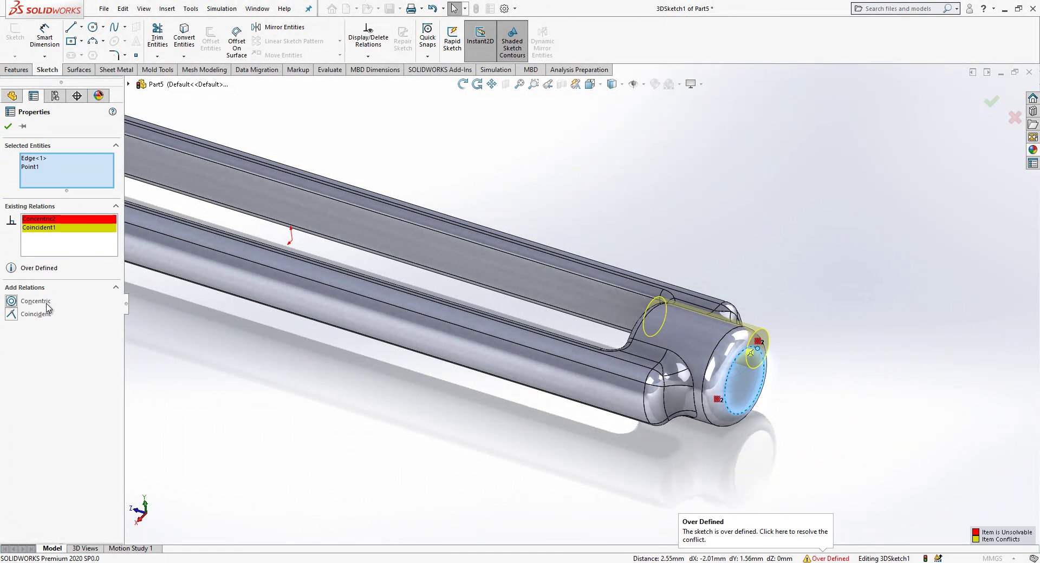
pyautogui.rightClick(57, 228)
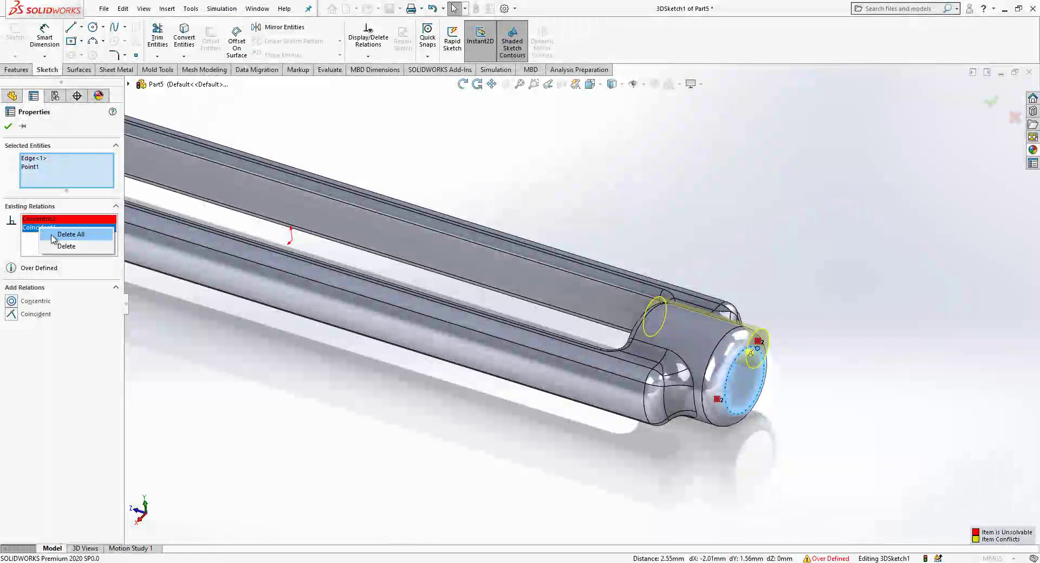
pyautogui.click(69, 247)
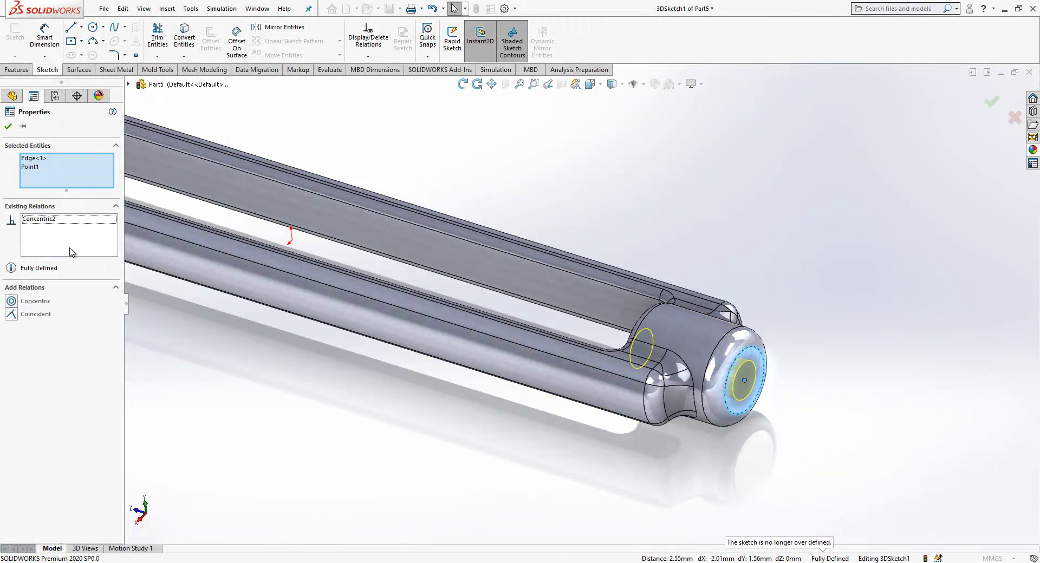
pyautogui.click(992, 102)
pyautogui.press('Return')
pyautogui.moveTo(840, 216)
pyautogui.mouseDown(button='middle')
pyautogui.moveTo(772, 404)
pyautogui.moveTo(801, 408)
pyautogui.moveTo(720, 433)
pyautogui.moveTo(758, 434)
pyautogui.moveTo(632, 369)
pyautogui.mouseUp(button='middle')
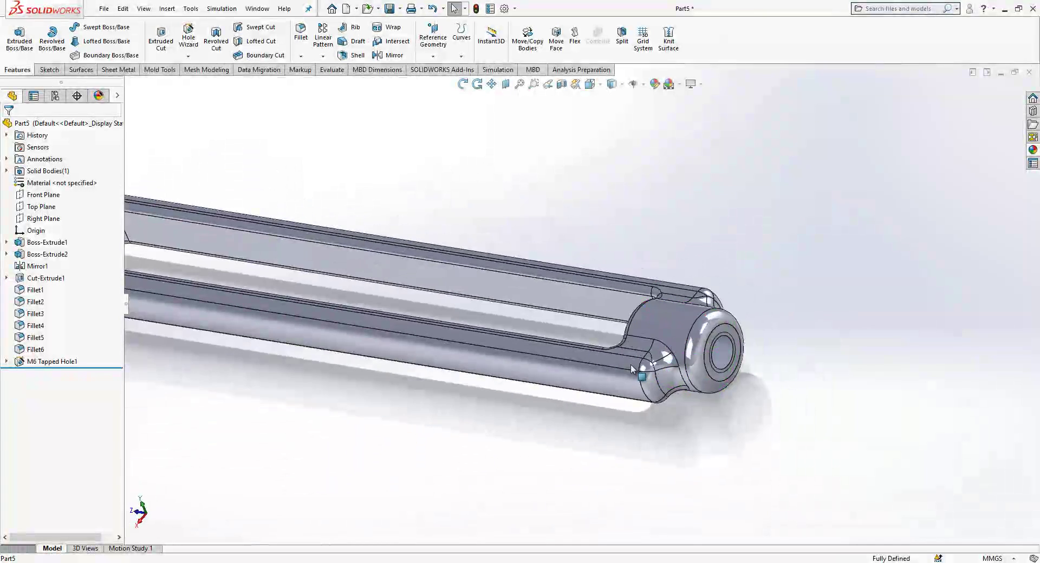
# Mirror M6 Tapped Hole1 about Front Plane to tap the opposite pin end.
pyautogui.scroll(5, 631, 369)
pyautogui.click(53, 363)
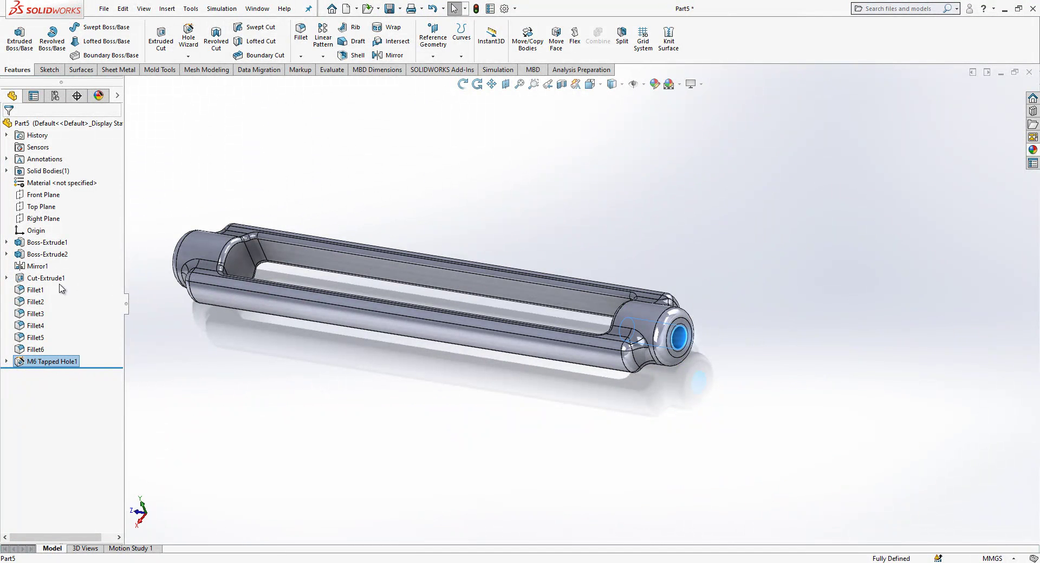
pyautogui.keyDown('ctrl'); pyautogui.click(44, 196); pyautogui.keyUp('ctrl')
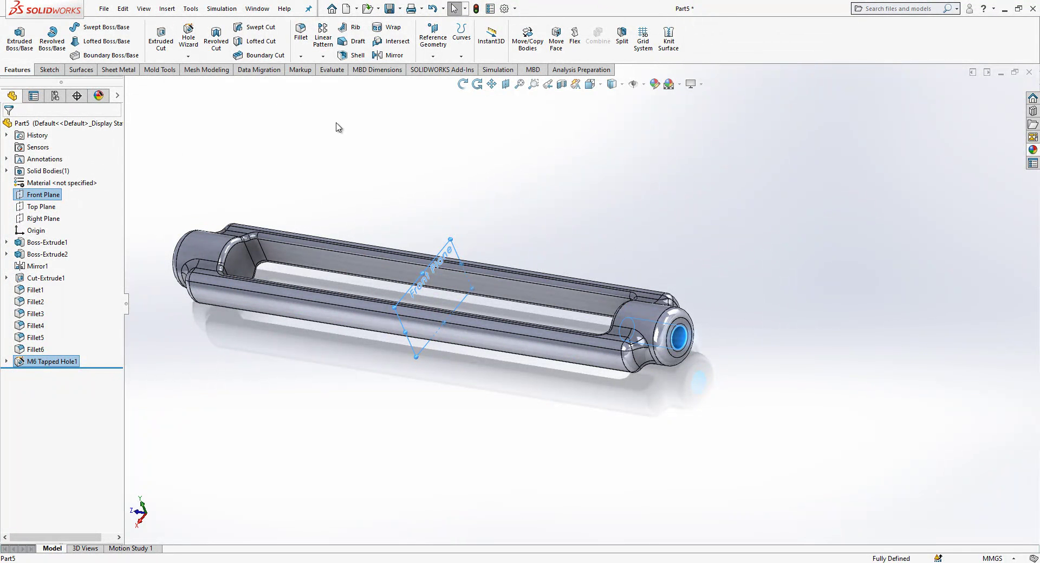
pyautogui.click(388, 56)
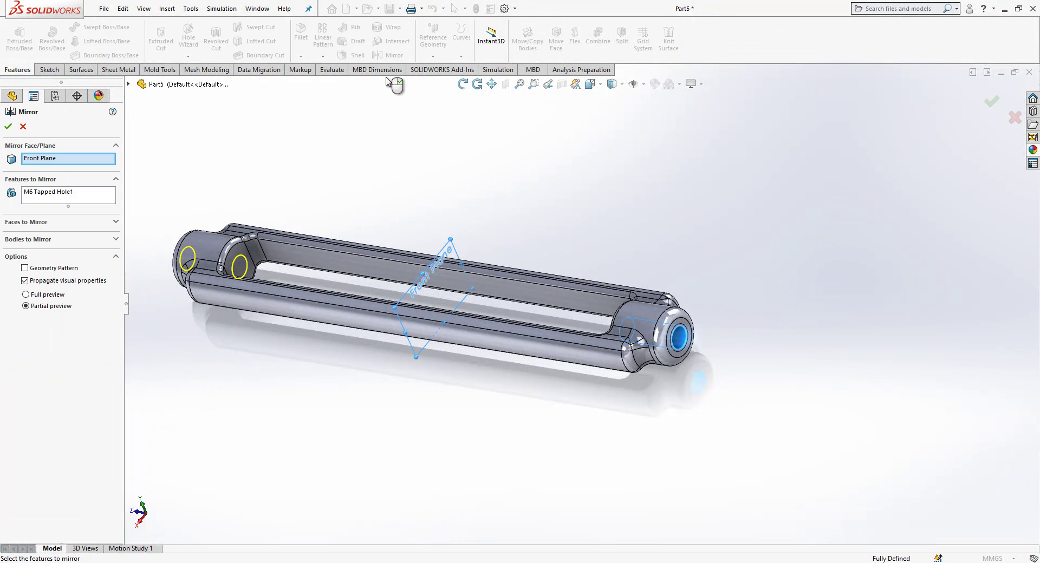
pyautogui.press('Return')
pyautogui.click(422, 186)
pyautogui.moveTo(422, 186); pyautogui.dragTo(413, 233, button='middle')
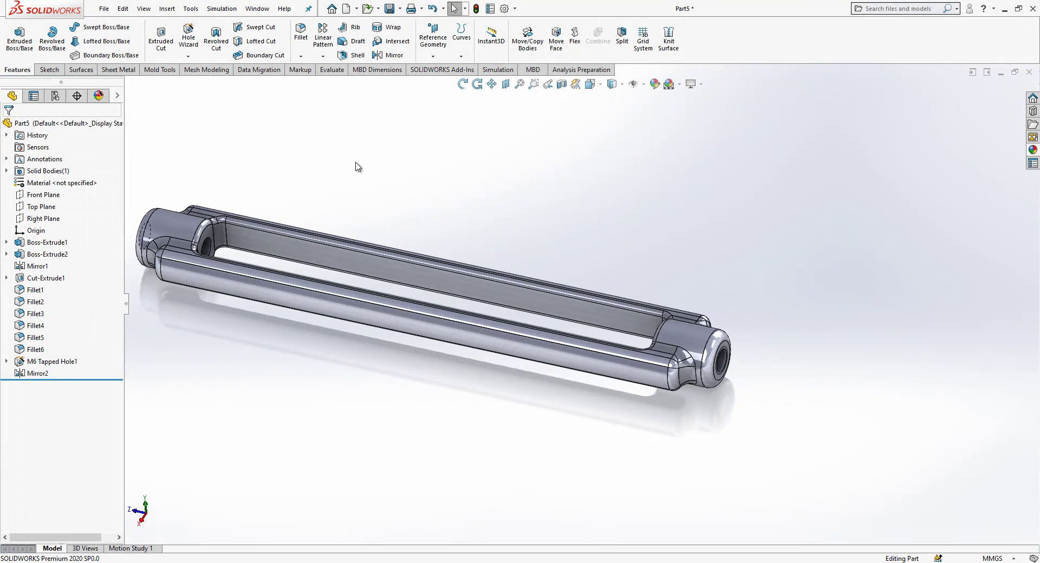
# Create a new part and start a sketch on the Front Plane.
pyautogui.click(347, 11)
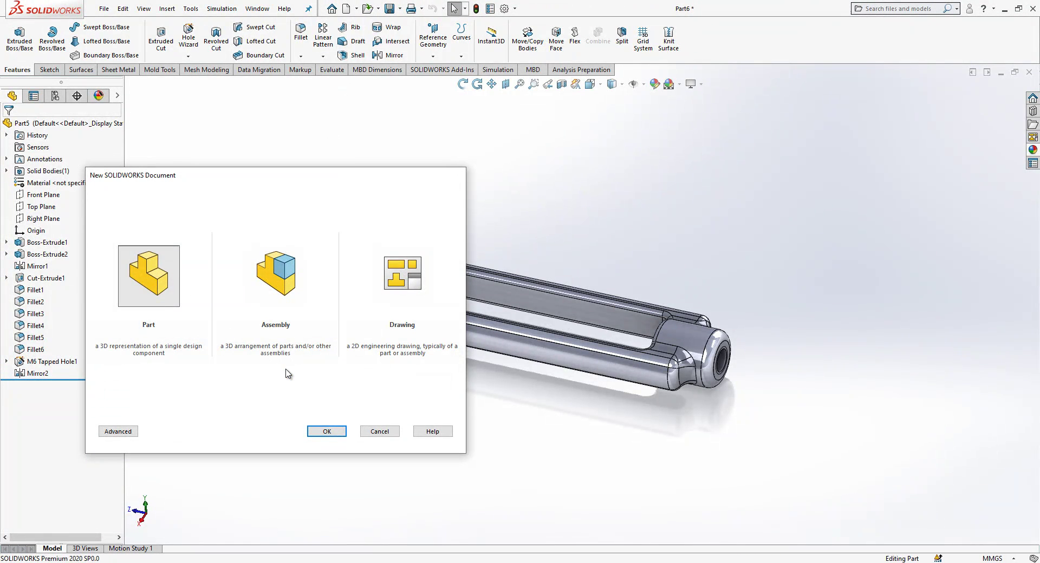
pyautogui.press('Return')
pyautogui.click(60, 183)
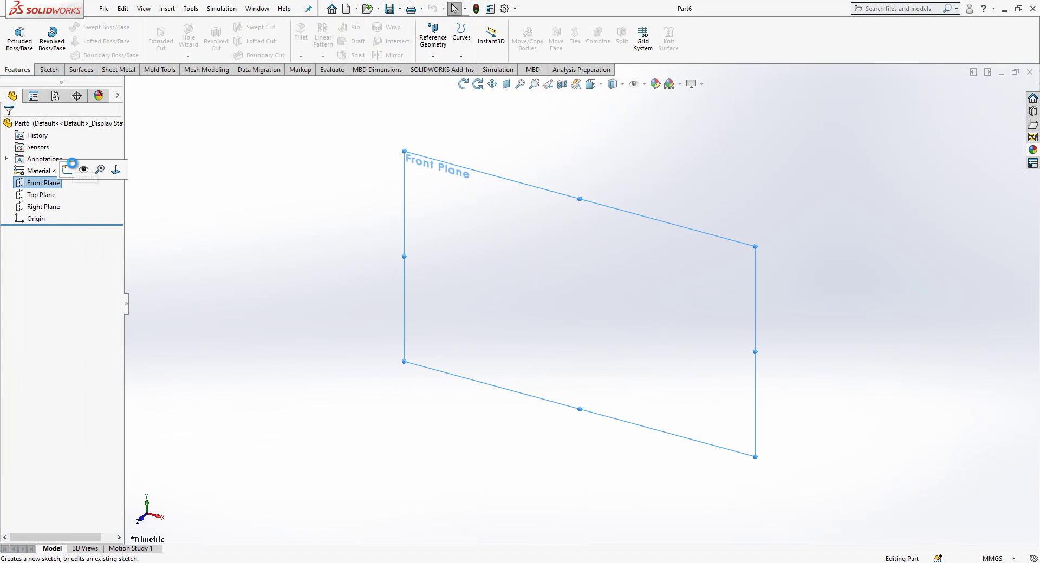
pyautogui.click(70, 167)
# Draw a two-segment vertical line from the origin, making the upper segment construction.
pyautogui.click(71, 28)
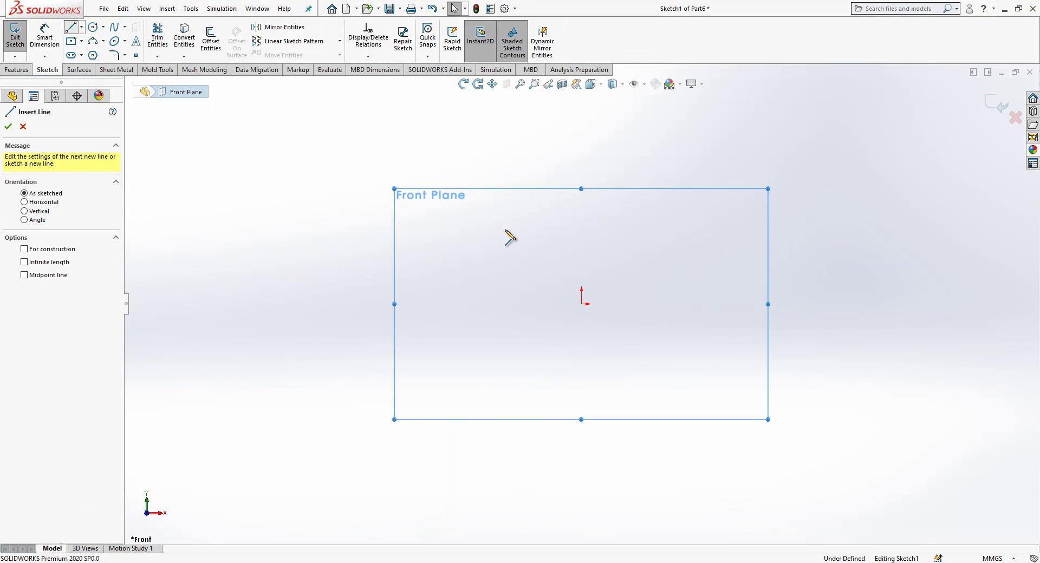
pyautogui.click(581, 303)
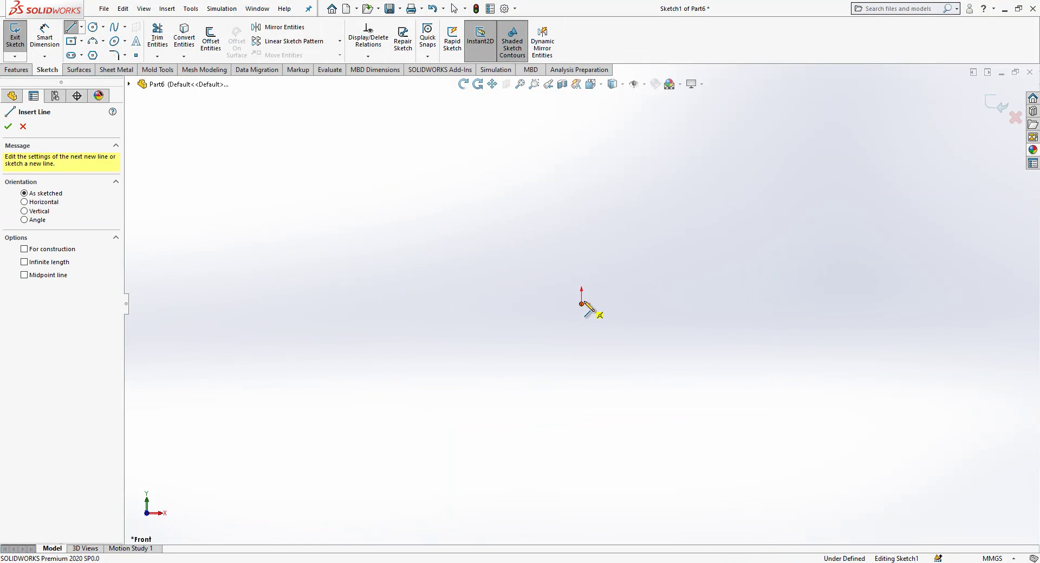
pyautogui.click(582, 180)
pyautogui.click(581, 119)
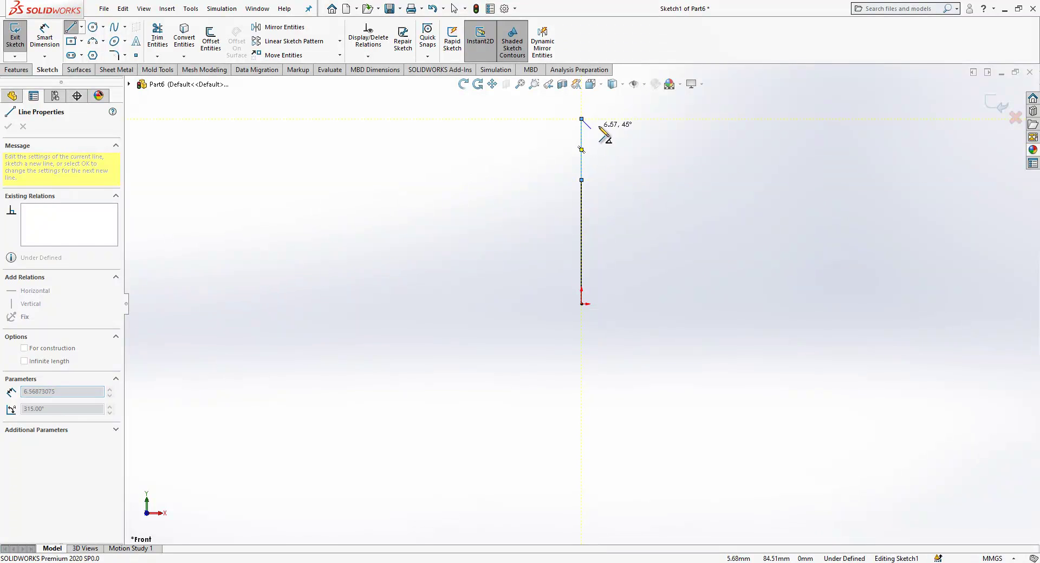
pyautogui.press('Escape')
pyautogui.click(581, 157)
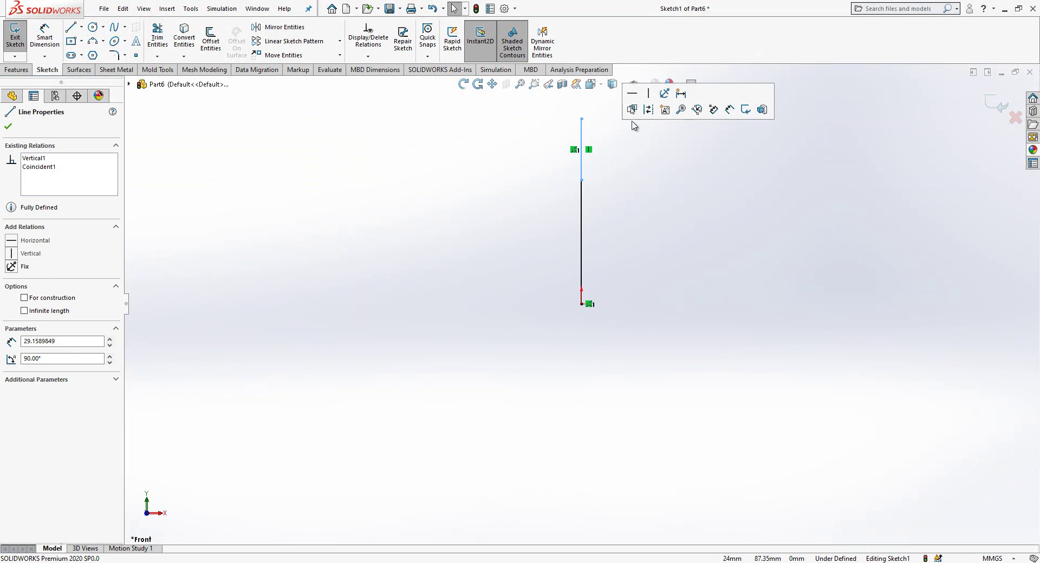
pyautogui.click(649, 110)
pyautogui.scroll(-1, 641, 140)
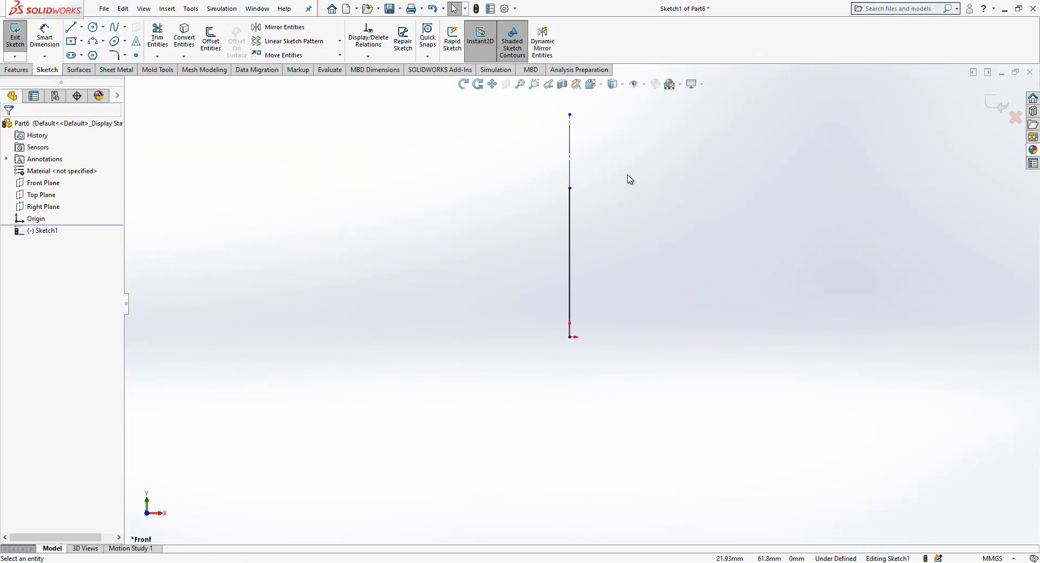
# Attempt the hook arcs at the line's top, then undo both arcs.
pyautogui.click(94, 41)
pyautogui.click(569, 189)
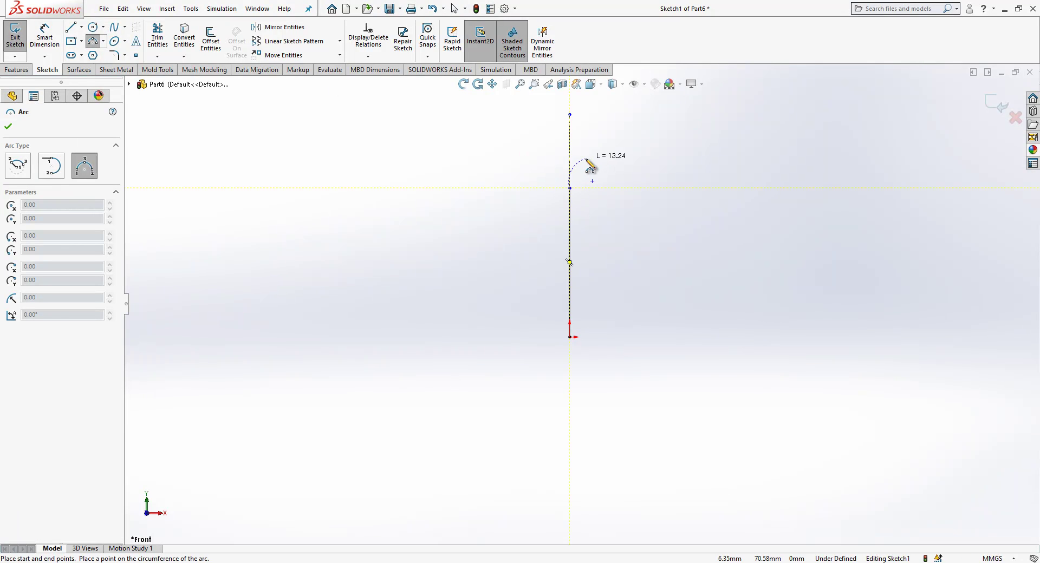
pyautogui.click(577, 171)
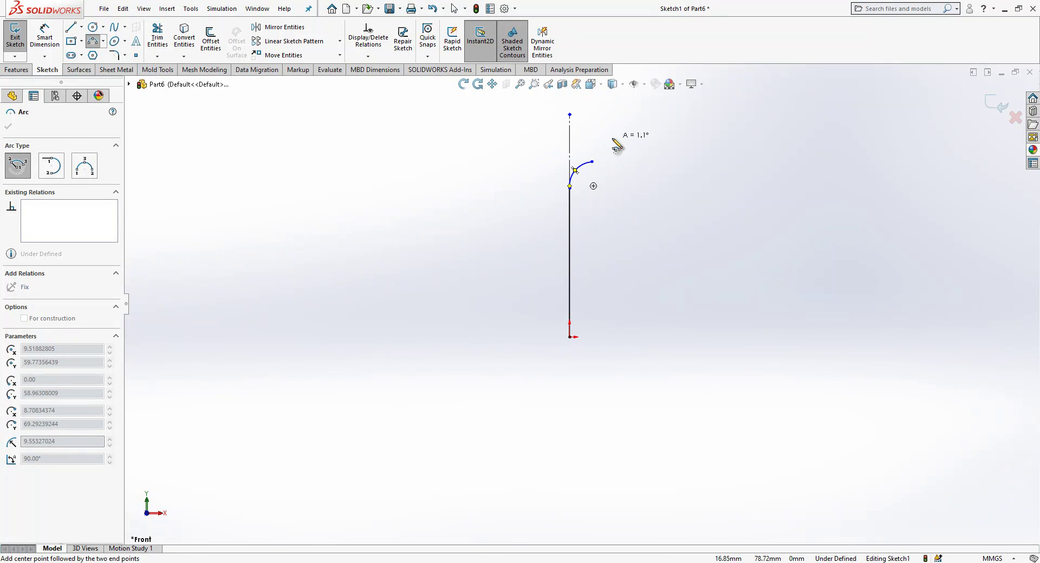
pyautogui.click(519, 168)
pyautogui.press('Escape')
pyautogui.scroll(1, 640, 182)
pyautogui.scroll(-2, 628, 184)
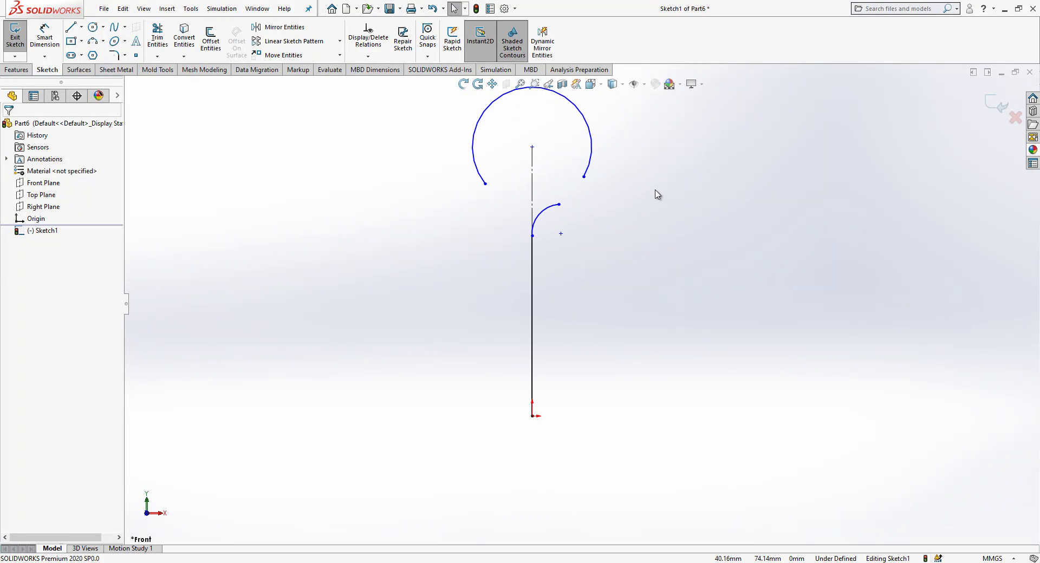
pyautogui.hotkey('ctrl', 'z')
pyautogui.hotkey('ctrl', 'z')
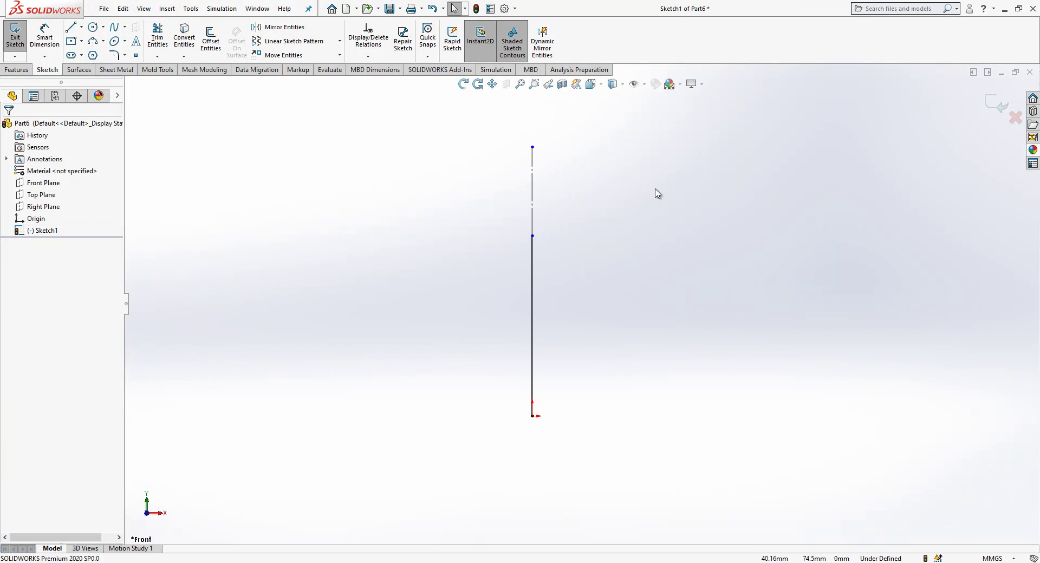
pyautogui.hotkey('ctrl', 'z')
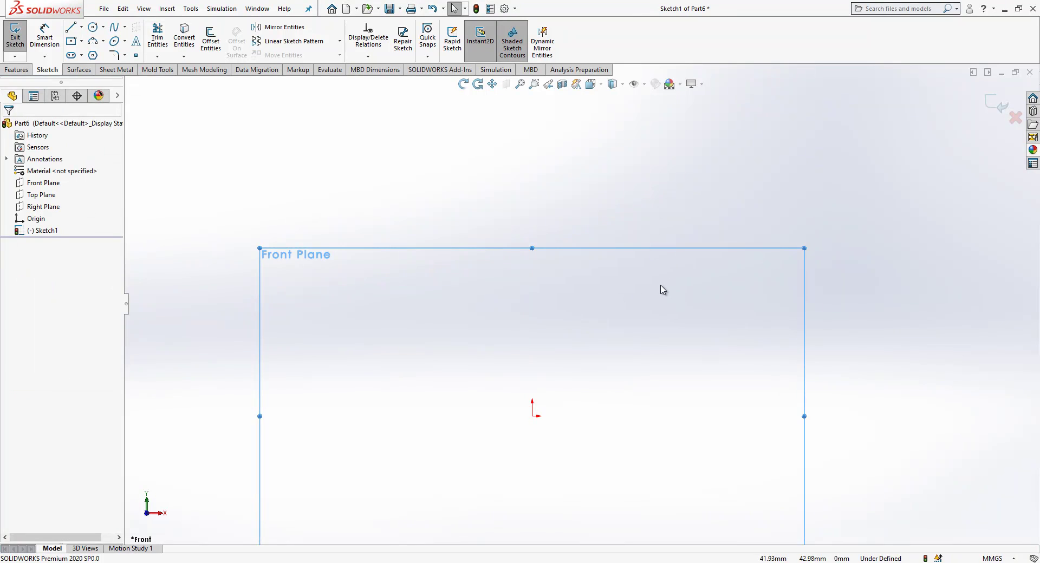
# Redraw the vertical shank from the origin with a construction segment above it.
pyautogui.press('l')
pyautogui.click(532, 415)
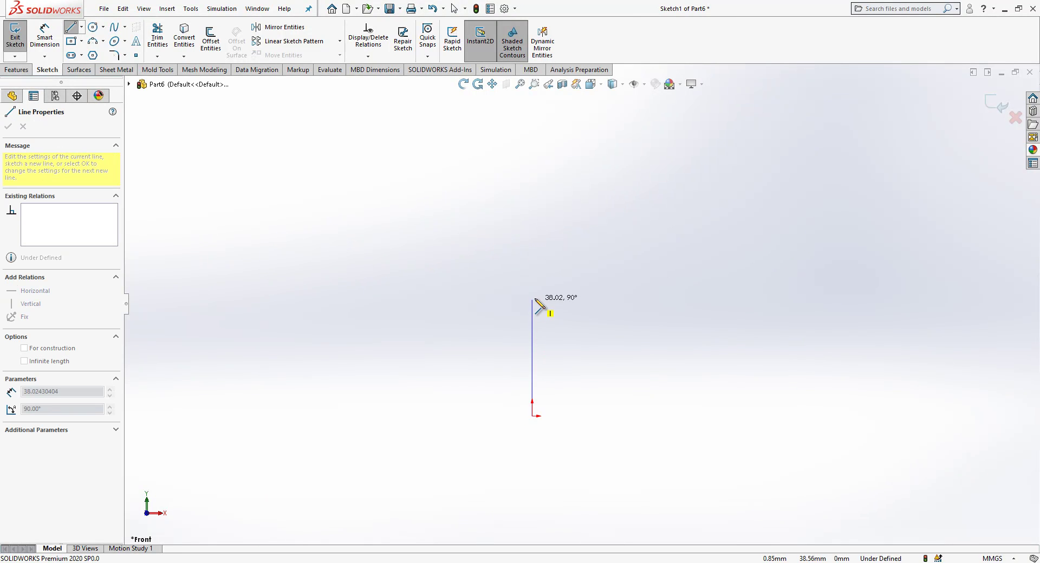
pyautogui.click(532, 247)
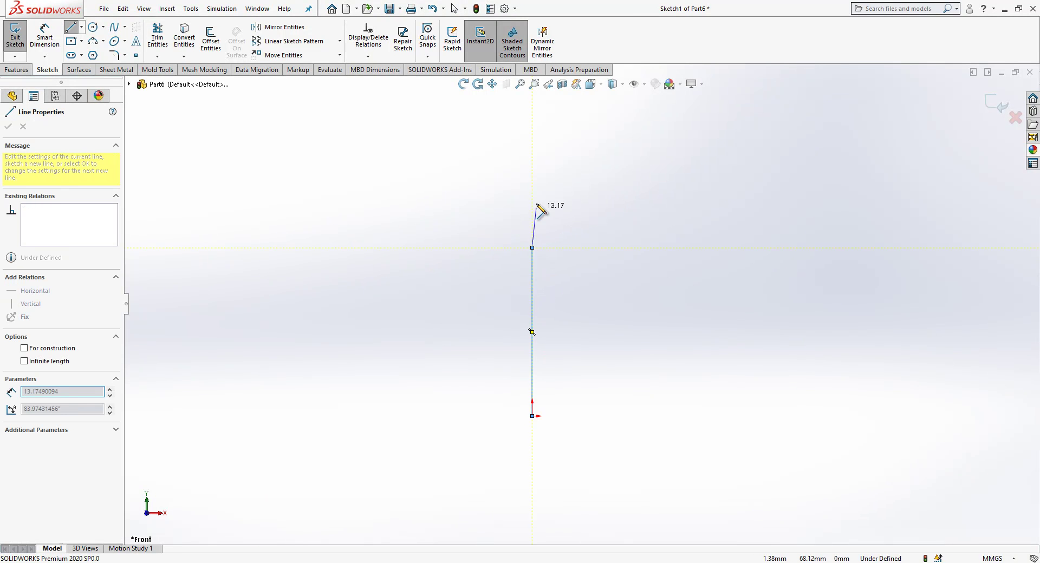
pyautogui.click(532, 164)
pyautogui.press('Escape')
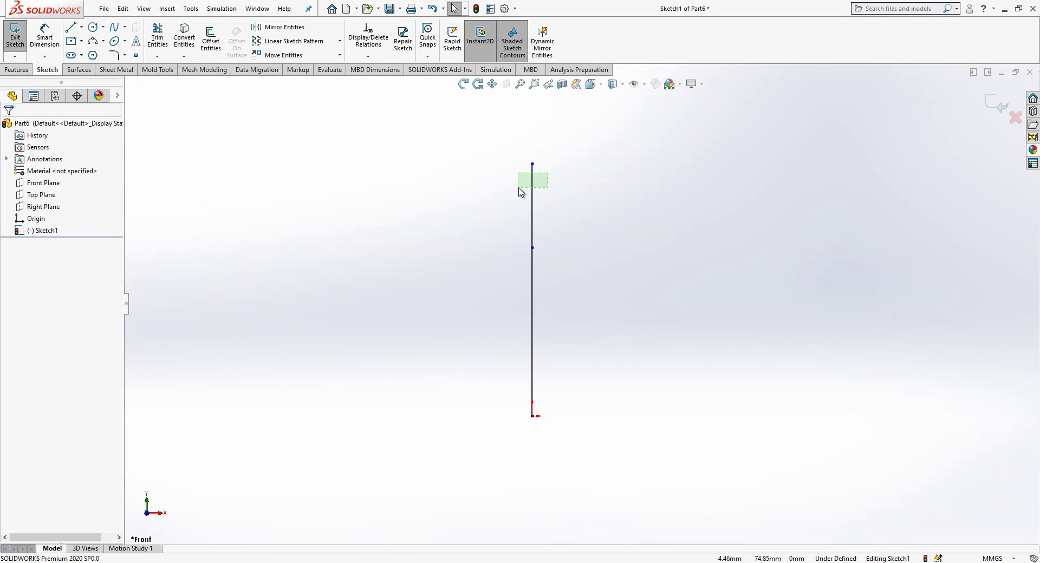
pyautogui.moveTo(547, 172); pyautogui.dragTo(519, 190)
pyautogui.click(576, 152)
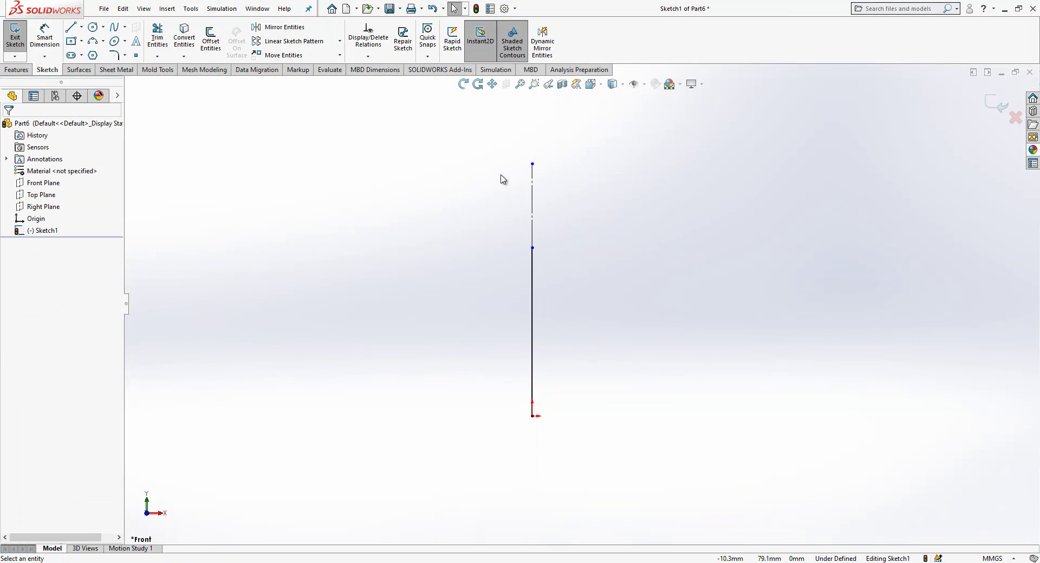
# Draw a large centre-point arc around the line's top and a three-point arc joining it to the shank.
pyautogui.click(93, 27)
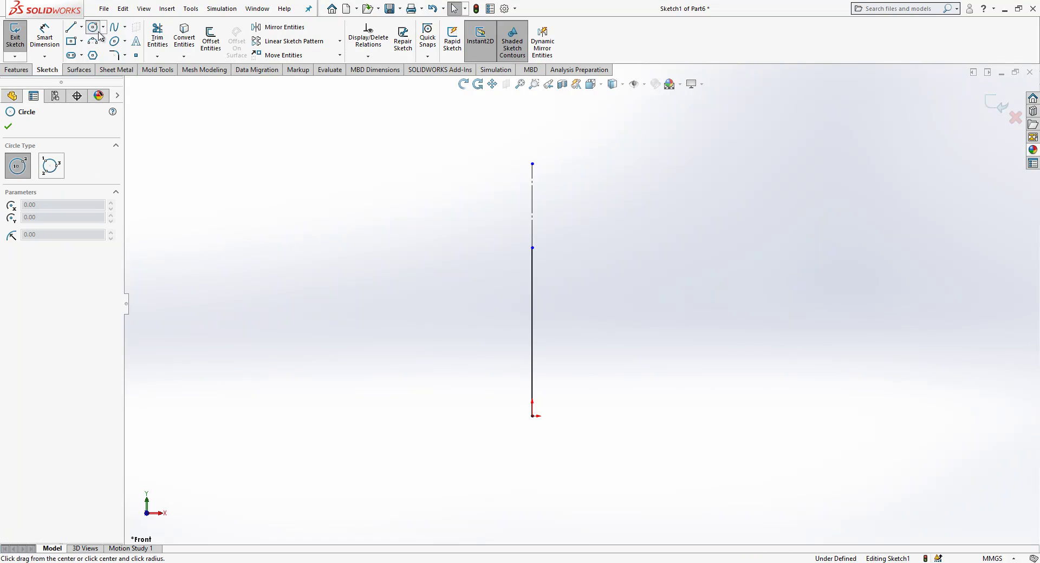
pyautogui.click(90, 42)
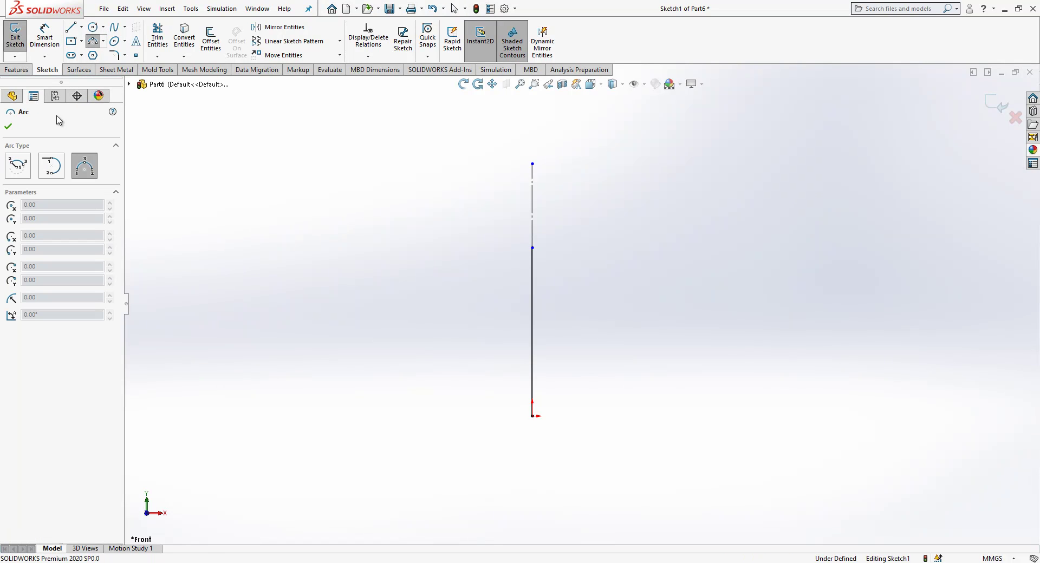
pyautogui.click(532, 164)
pyautogui.click(468, 209)
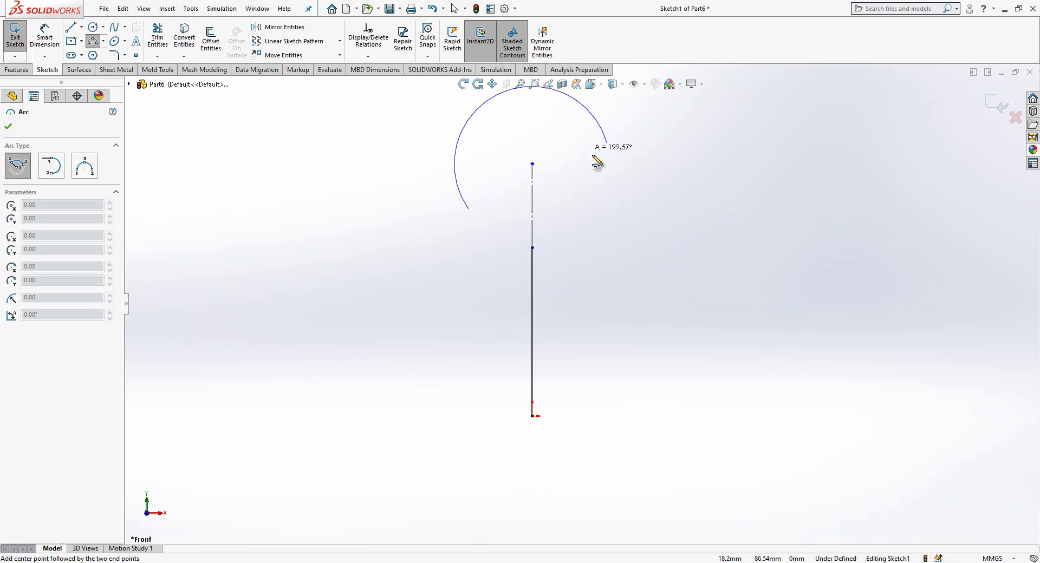
pyautogui.click(604, 229)
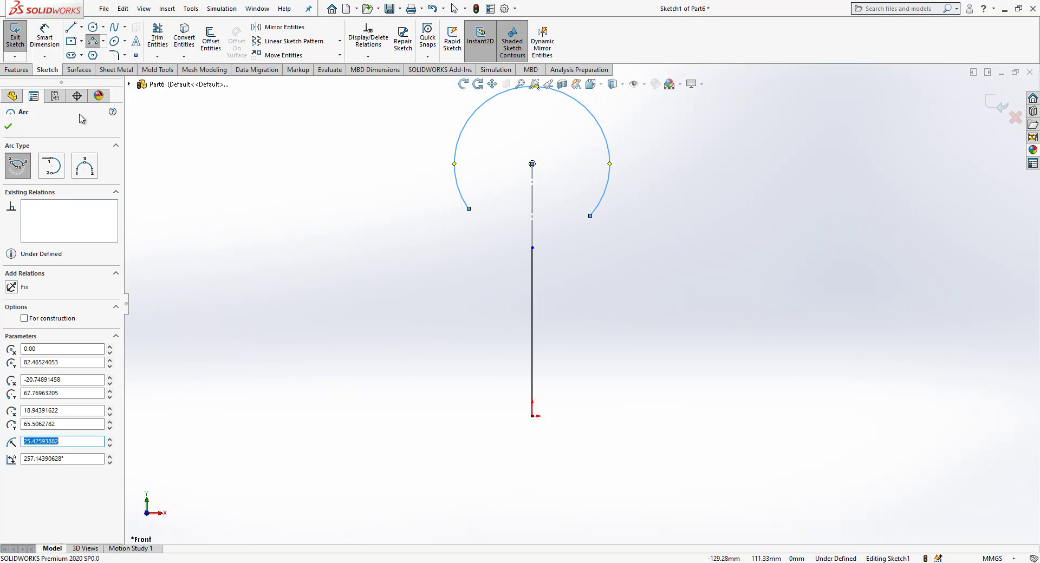
pyautogui.click(85, 166)
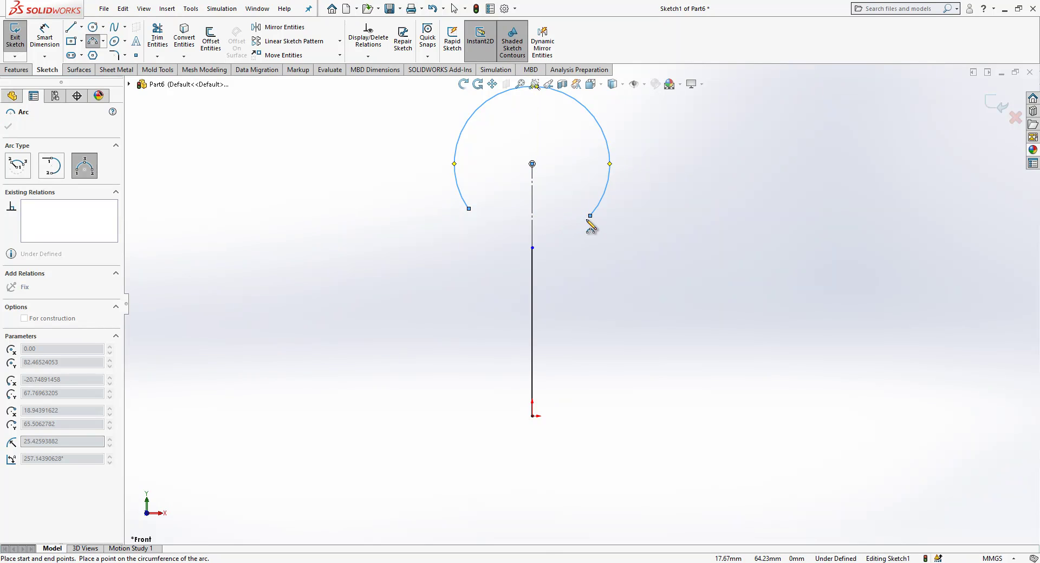
pyautogui.click(591, 215)
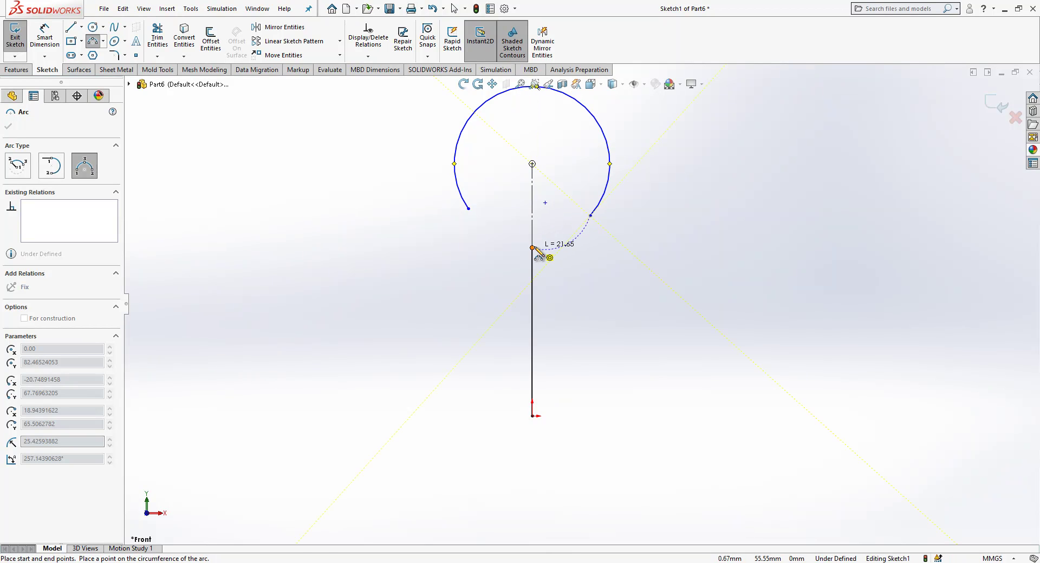
pyautogui.click(532, 247)
pyautogui.click(547, 229)
pyautogui.press('Escape')
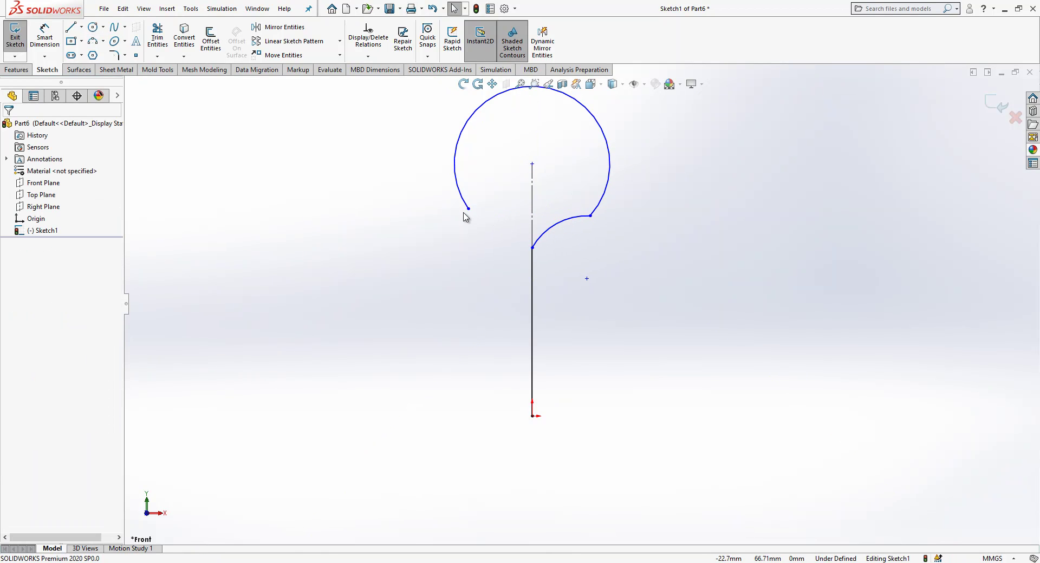
# Make the small arc tangent to the shank and to the large arc.
pyautogui.click(468, 211)
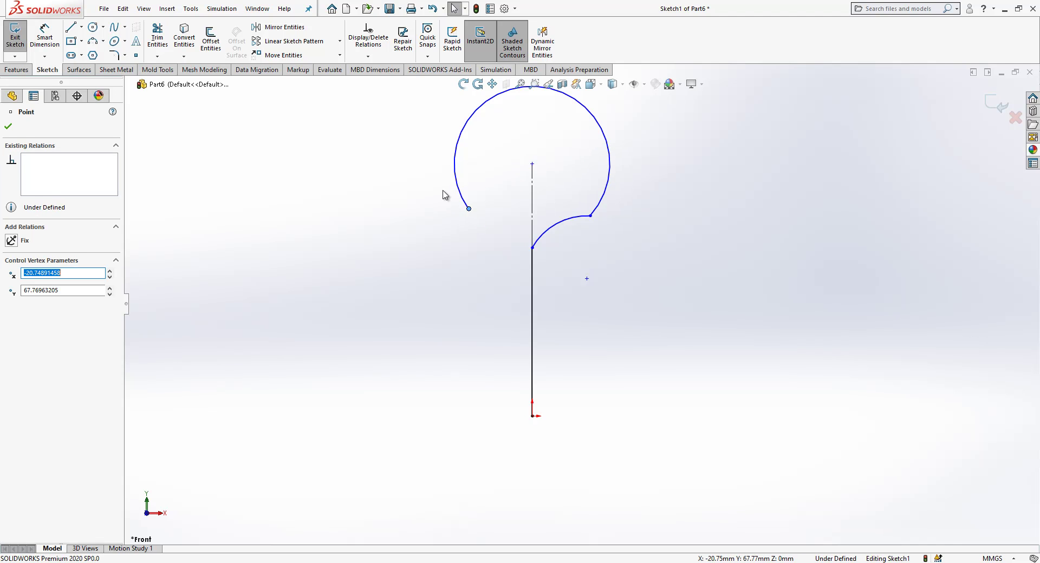
pyautogui.press('Escape')
pyautogui.click(553, 234)
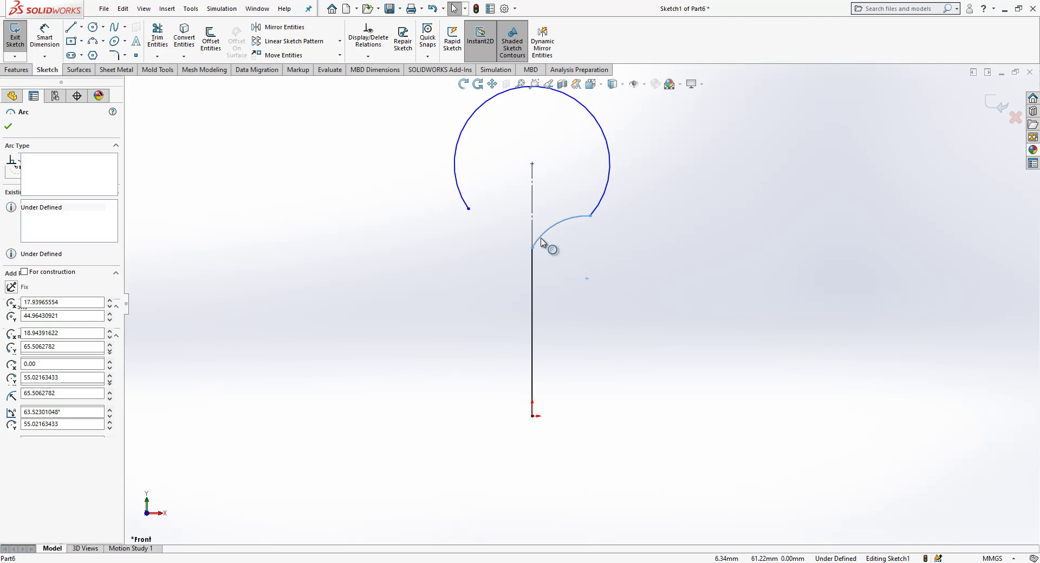
pyautogui.keyDown('ctrl'); pyautogui.click(534, 267); pyautogui.keyUp('ctrl')
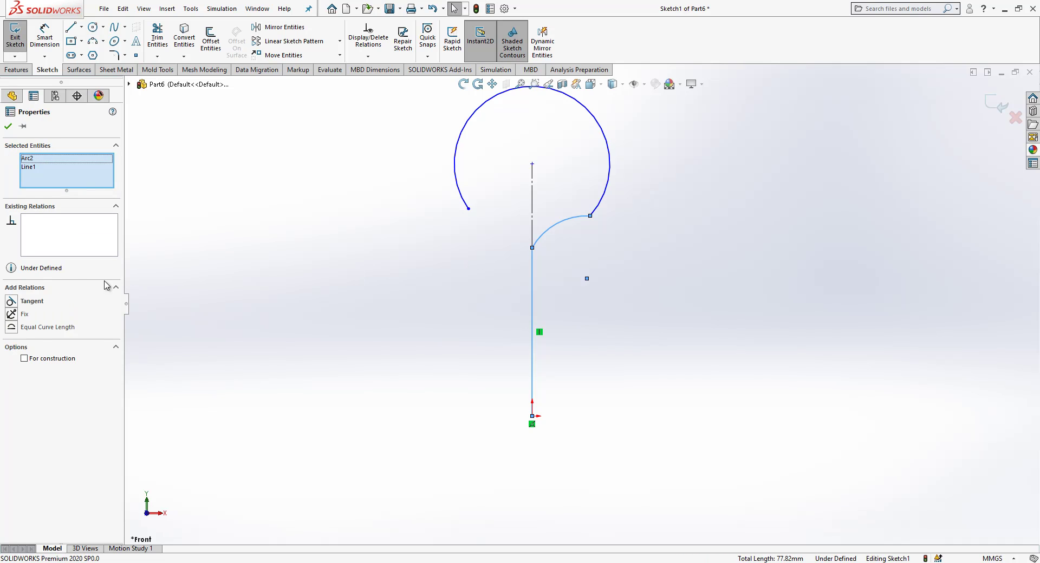
pyautogui.click(28, 302)
pyautogui.press('Escape')
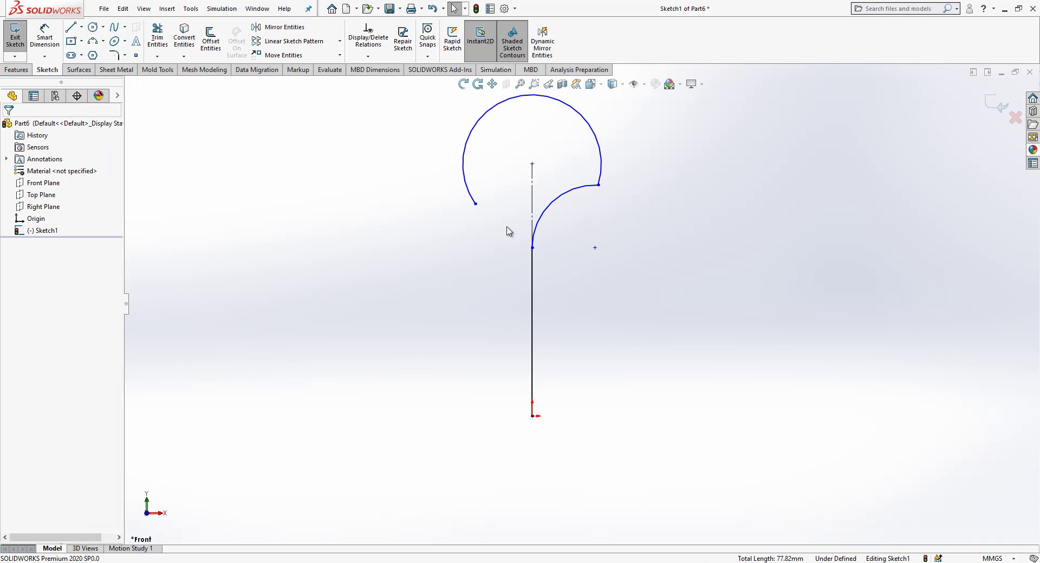
pyautogui.click(590, 186)
pyautogui.keyDown('ctrl'); pyautogui.click(600, 180); pyautogui.keyUp('ctrl')
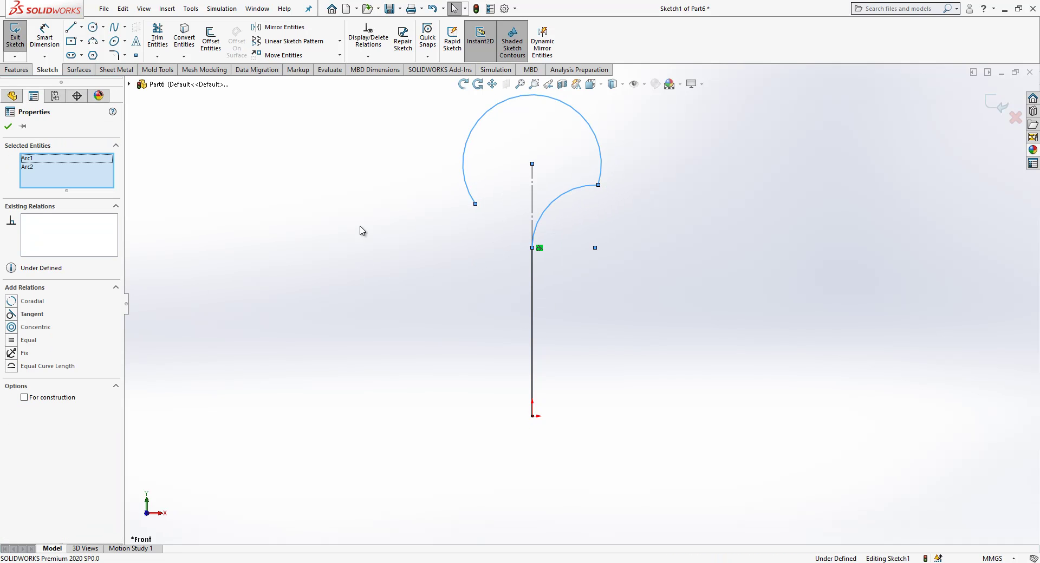
pyautogui.click(34, 314)
pyautogui.press('Escape')
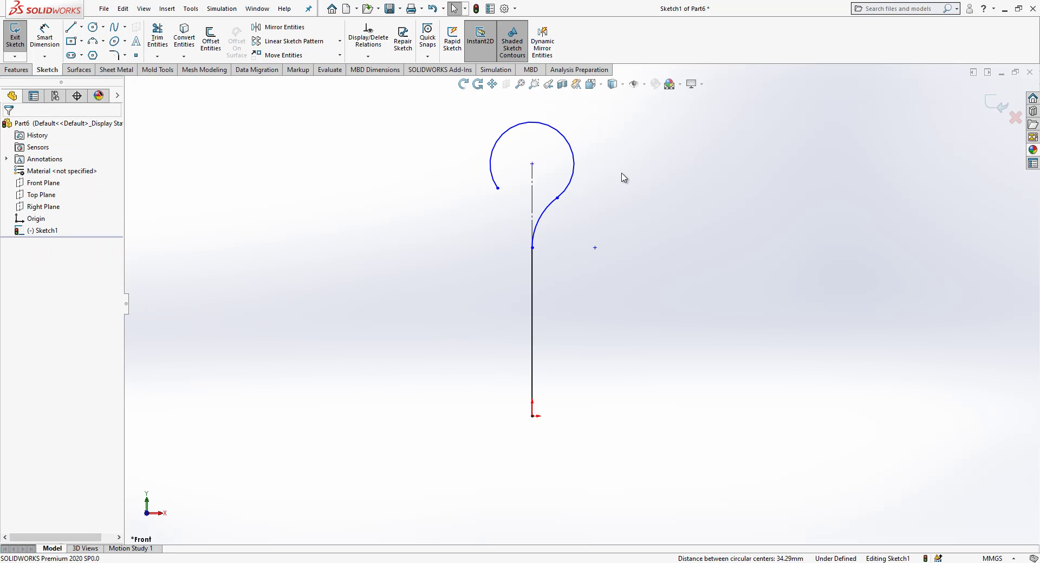
# Drag the large arc's free end into place and add a short vertical tip line downward.
pyautogui.scroll(-1, 624, 177)
pyautogui.moveTo(472, 205); pyautogui.dragTo(453, 172)
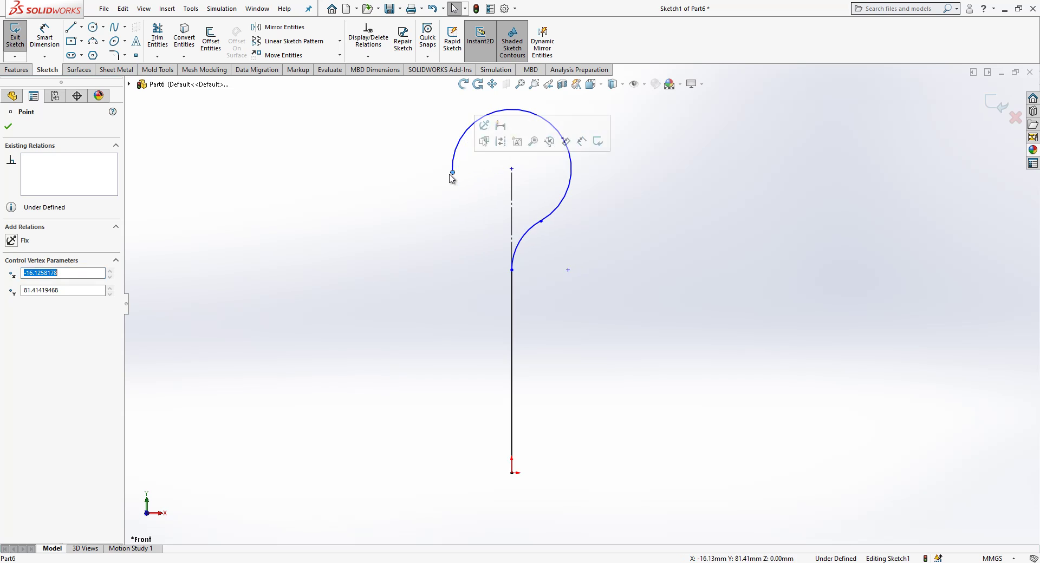
pyautogui.press('Escape')
pyautogui.click(70, 30)
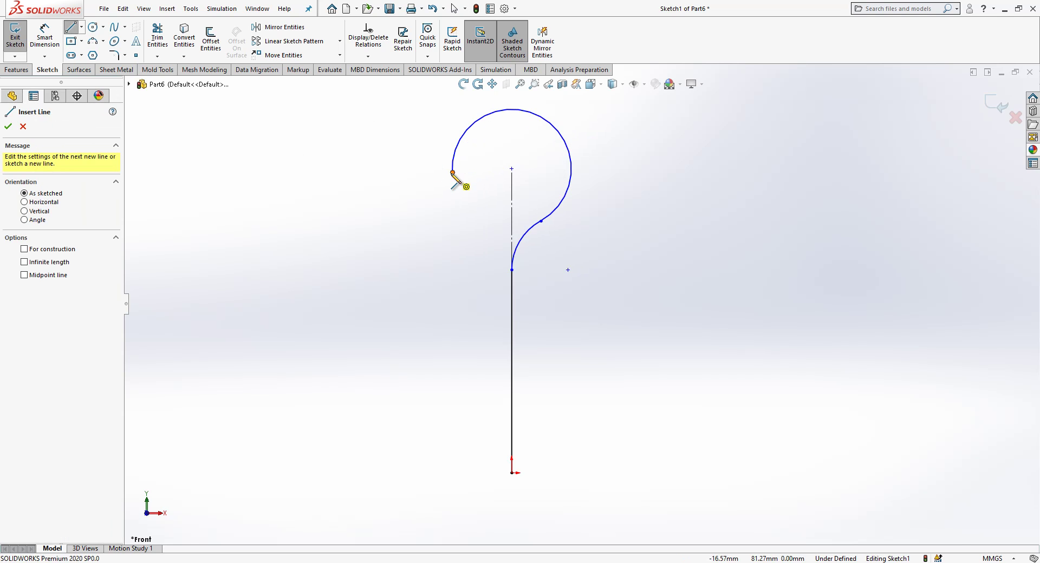
pyautogui.click(452, 172)
pyautogui.click(453, 215)
pyautogui.press('Escape')
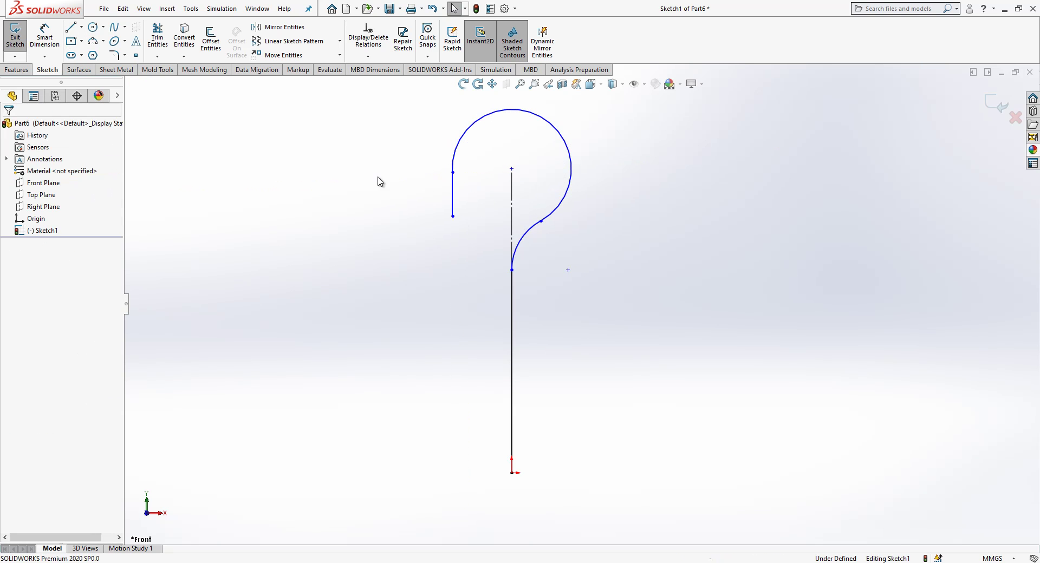
# Dimension the hook's shank to 70 mm and the small arc to R10.
pyautogui.click(43, 52)
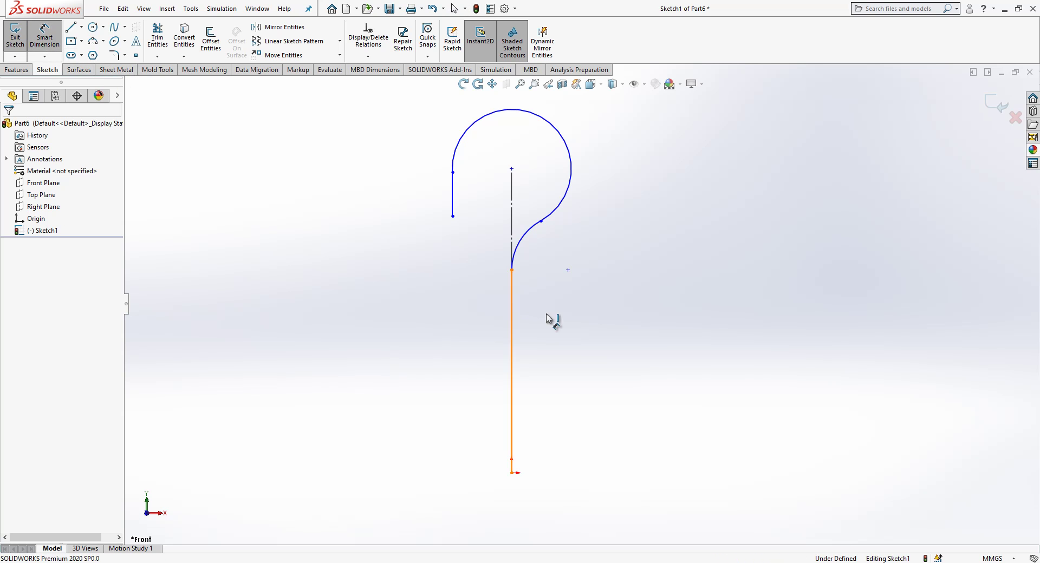
pyautogui.click(512, 320)
pyautogui.click(578, 325)
pyautogui.write('70')
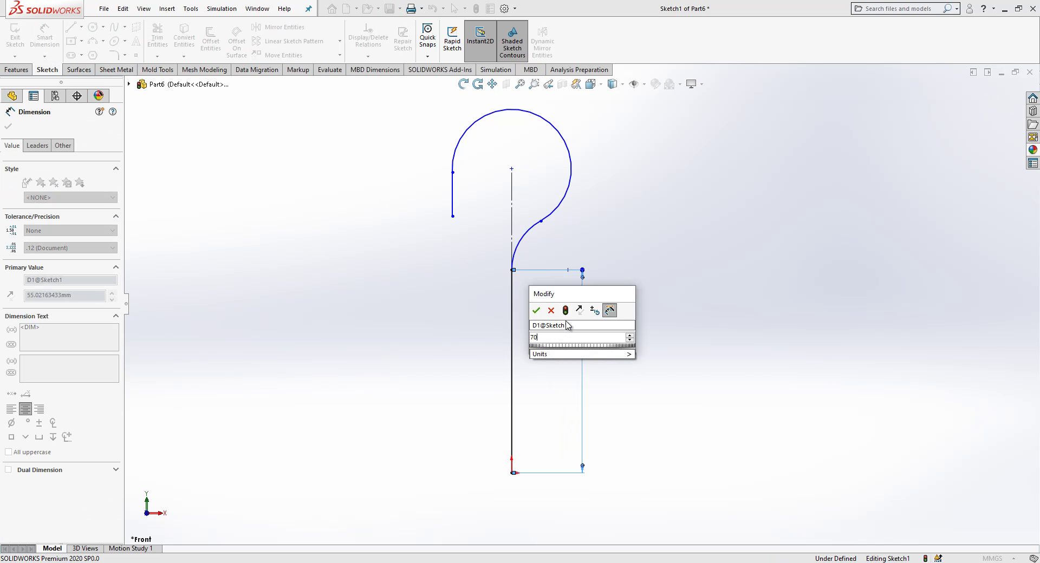
pyautogui.press('Return')
pyautogui.click(526, 238)
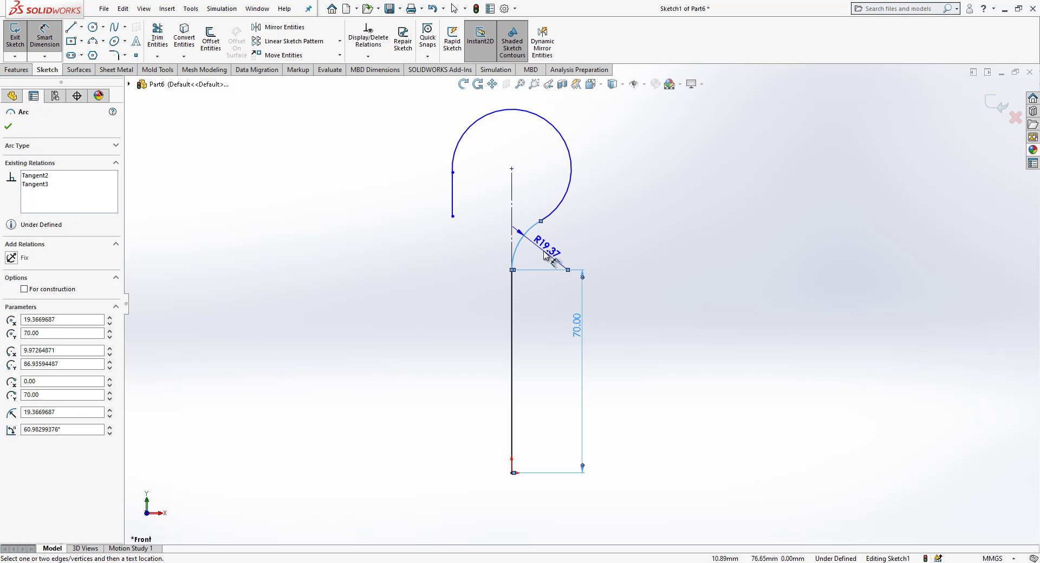
pyautogui.click(544, 253)
pyautogui.write('10')
pyautogui.press('Return')
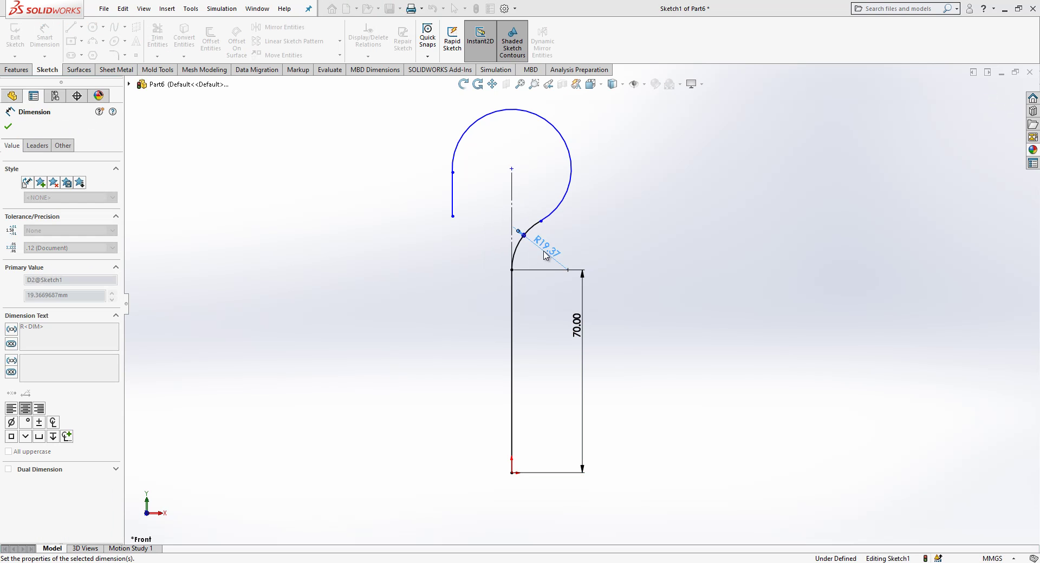
# Dimension the large arc to R14 and the short tip line to 15 mm.
pyautogui.click(572, 219)
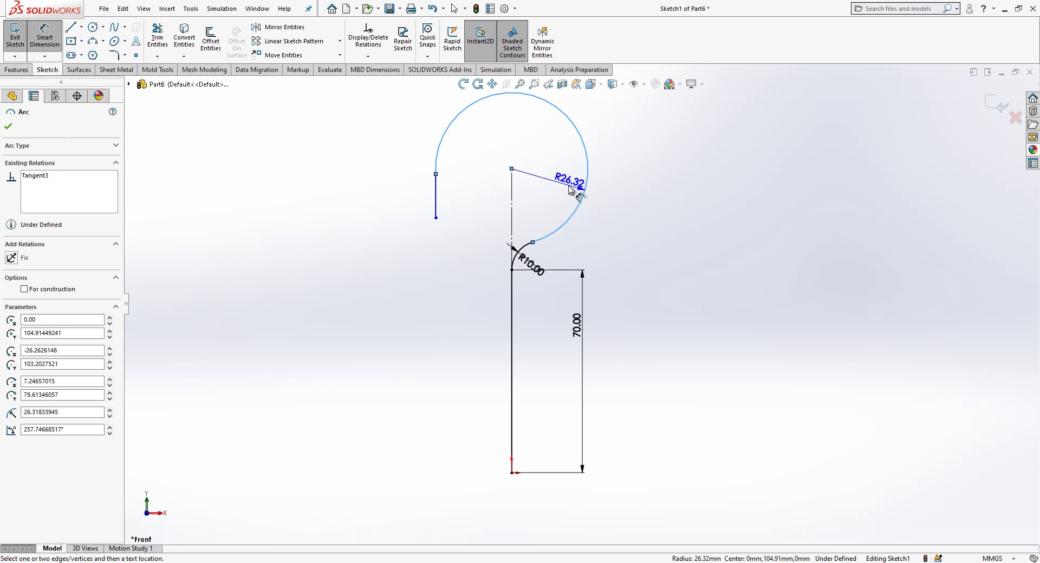
pyautogui.click(568, 185)
pyautogui.write('14')
pyautogui.press('Return')
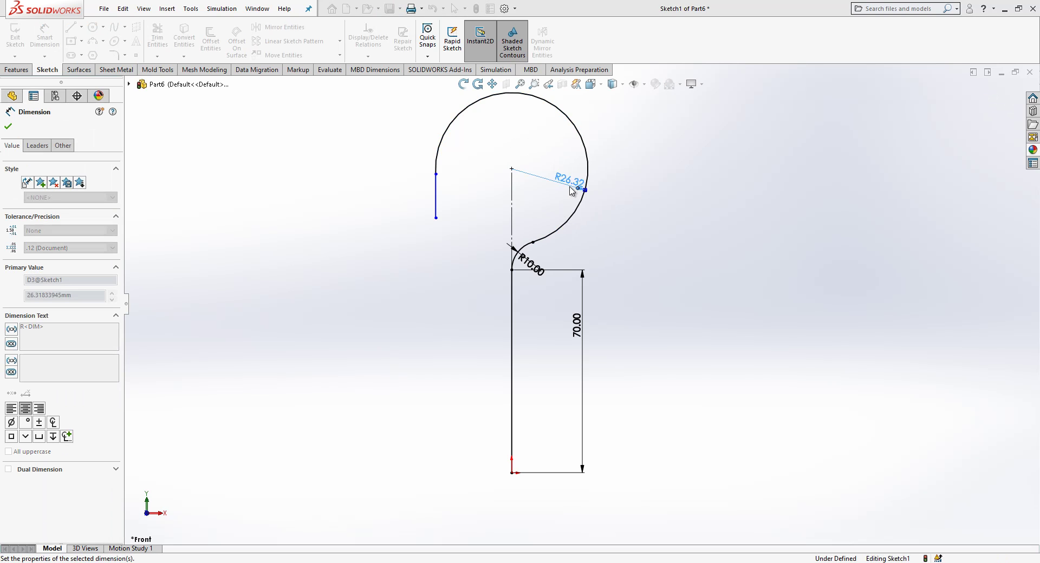
pyautogui.click(474, 234)
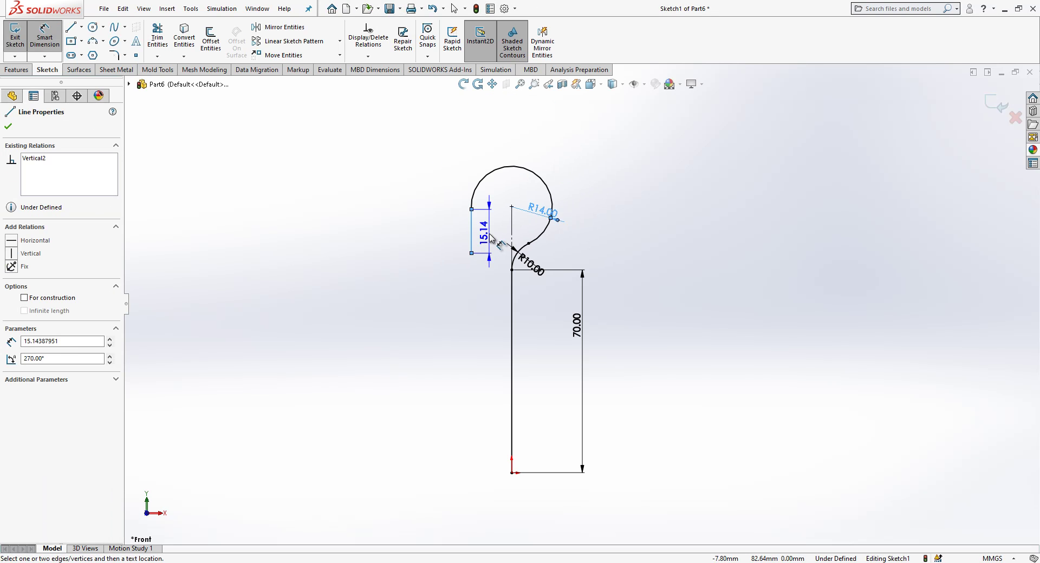
pyautogui.click(481, 222)
pyautogui.write('15')
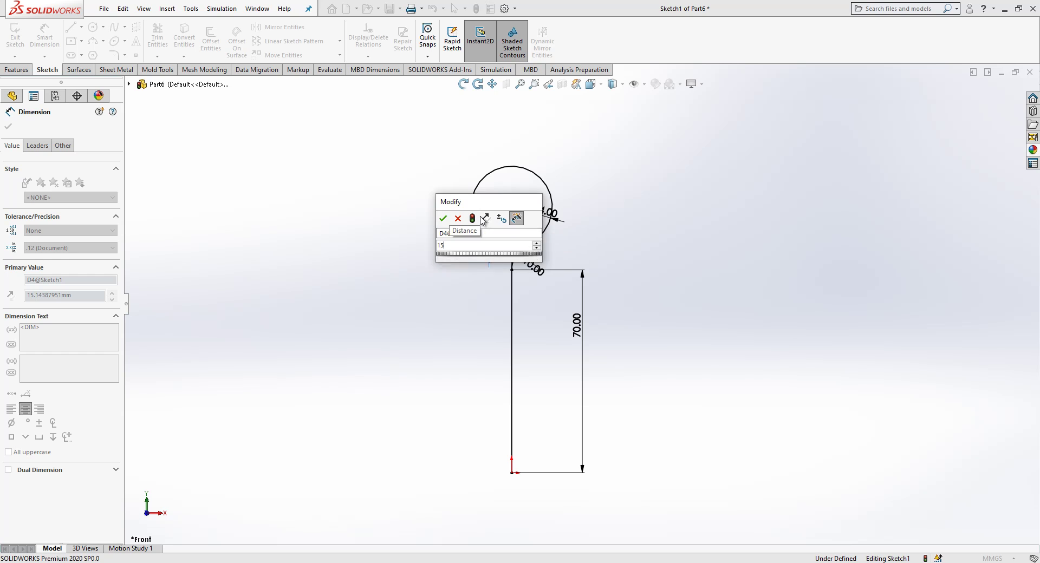
pyautogui.click(442, 218)
pyautogui.click(572, 250)
pyautogui.scroll(-1, 571, 250)
pyautogui.scroll(-1, 572, 250)
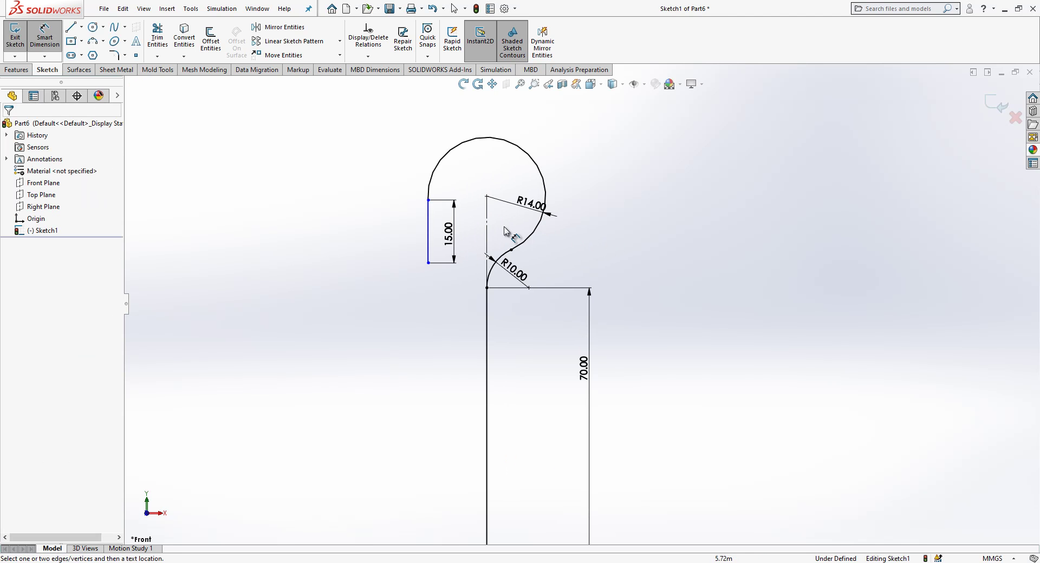
pyautogui.press('Escape')
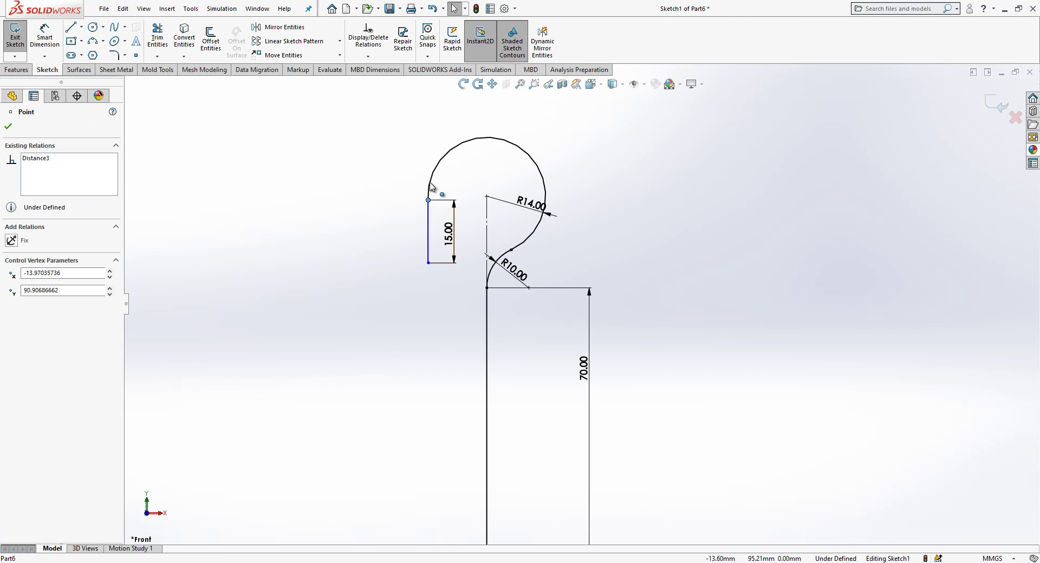
# Move the tip line to the arc end and level its top endpoint with the R14 centre.
pyautogui.moveTo(432, 187); pyautogui.dragTo(427, 196)
pyautogui.click(404, 273)
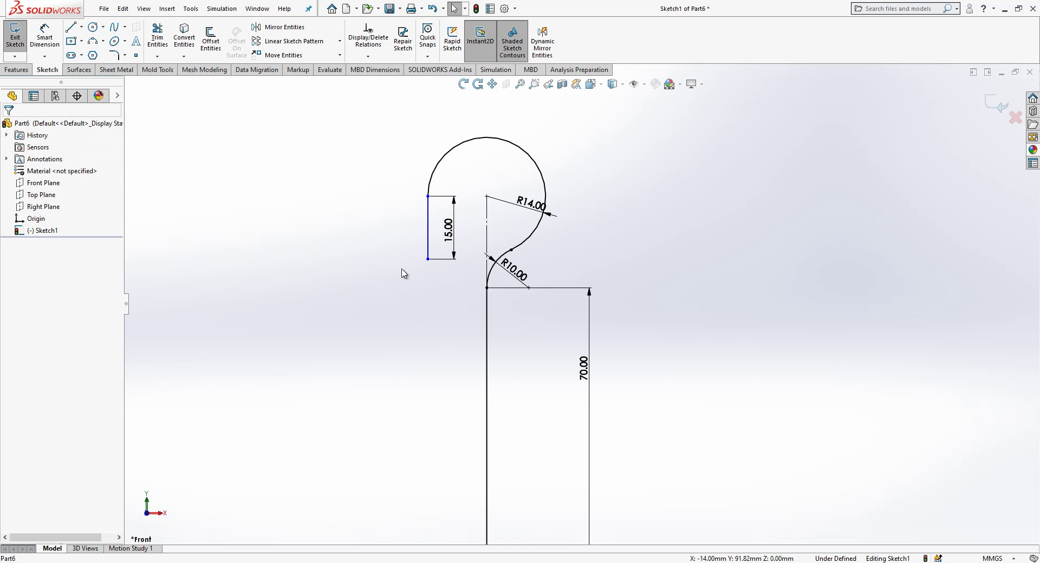
pyautogui.click(429, 198)
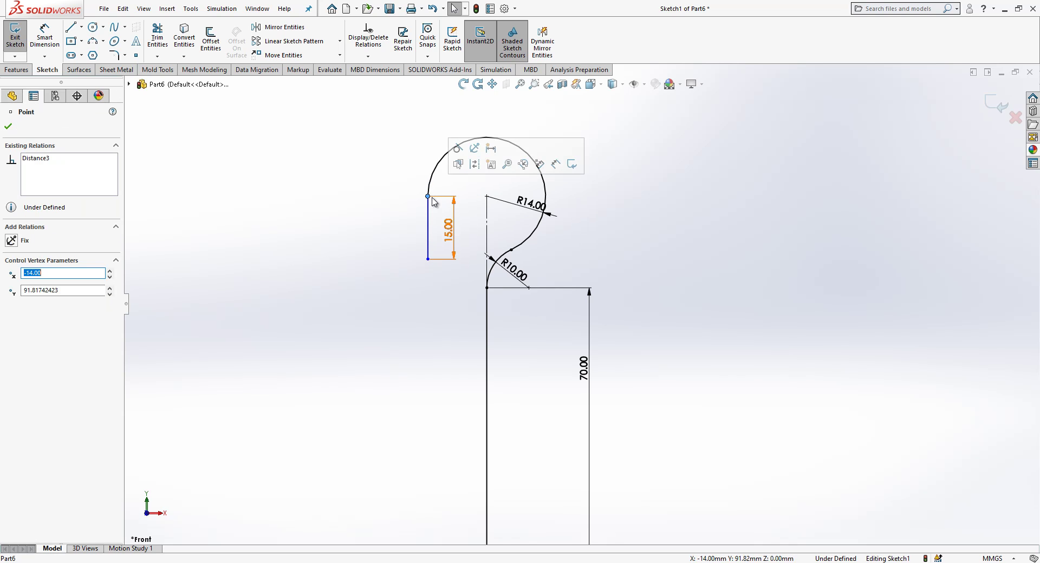
pyautogui.keyDown('ctrl'); pyautogui.click(487, 197); pyautogui.keyUp('ctrl')
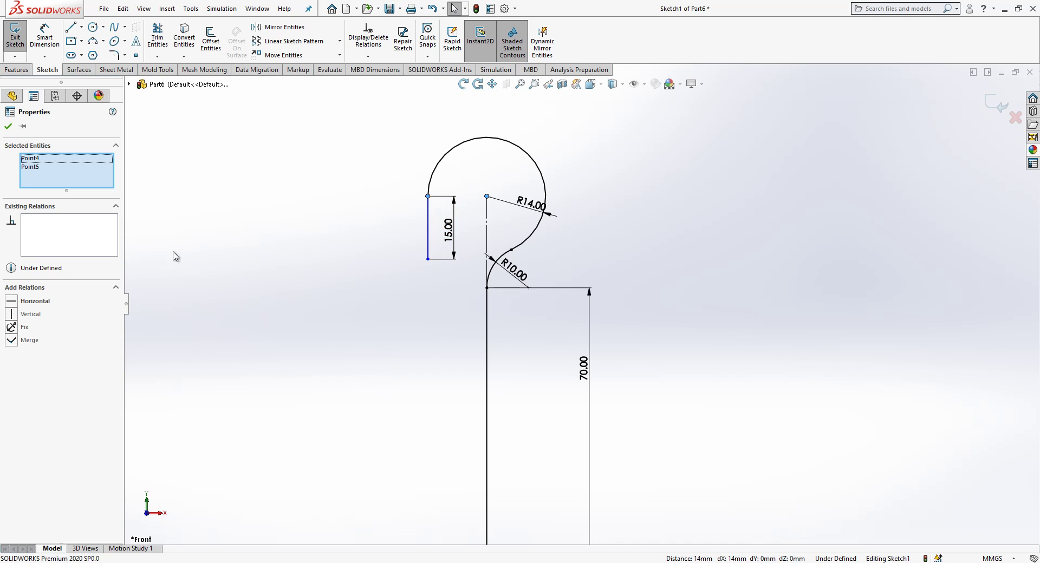
pyautogui.click(35, 300)
# Fit the hook profile in view and exit the sketch.
pyautogui.click(205, 261)
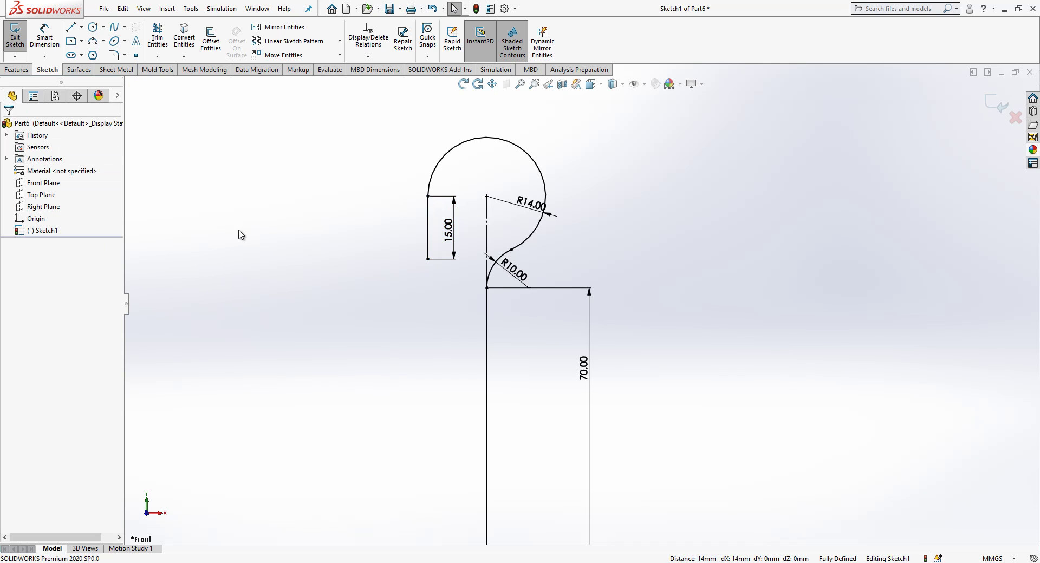
pyautogui.press('f')
pyautogui.click(983, 111)
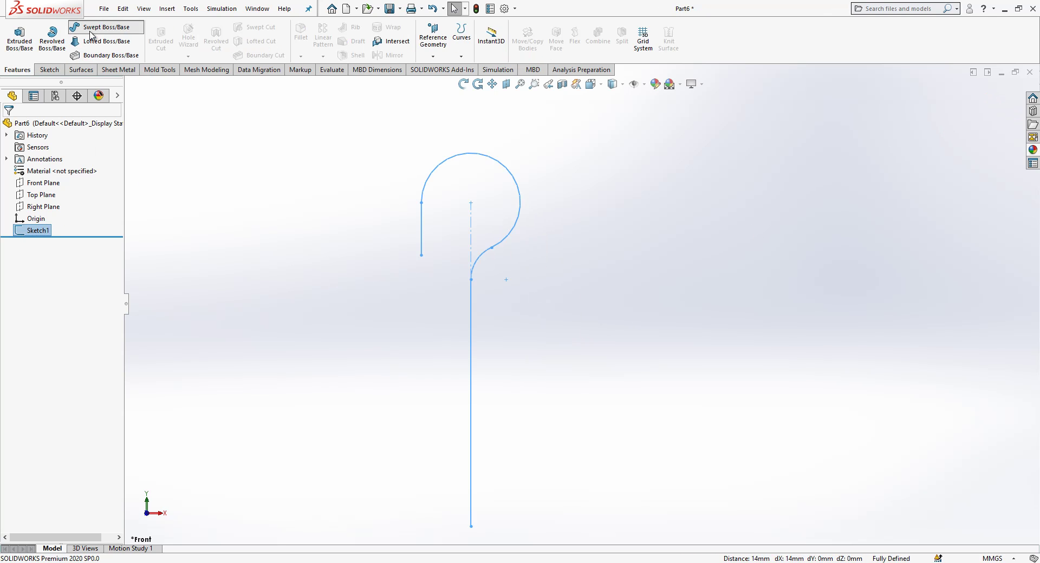
# Sweep a 6 mm circular profile along Sketch1 to make the solid round hook.
pyautogui.click(107, 27)
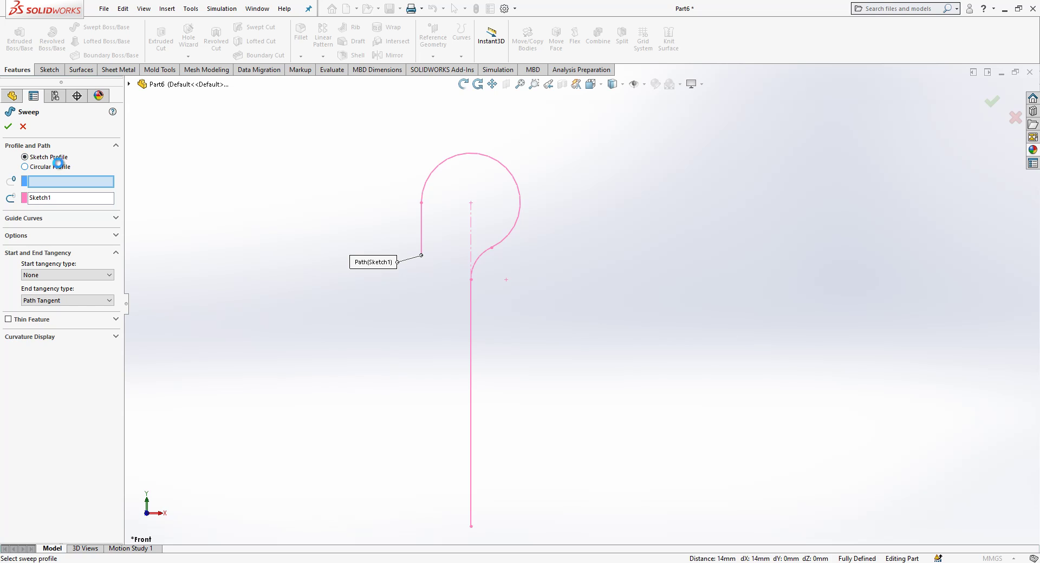
pyautogui.click(57, 165)
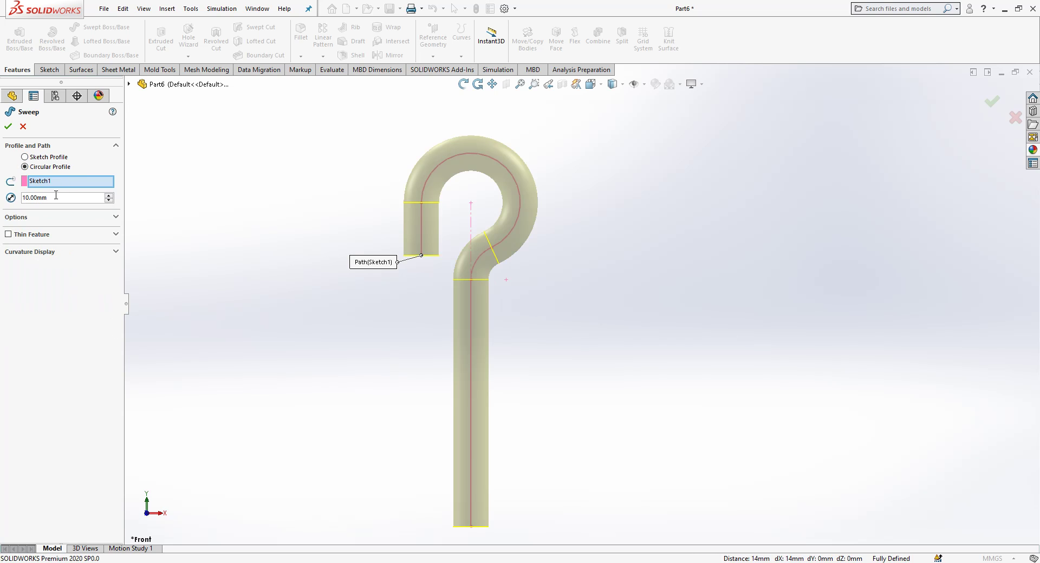
pyautogui.doubleClick(56, 197)
pyautogui.write('6')
pyautogui.press('Return')
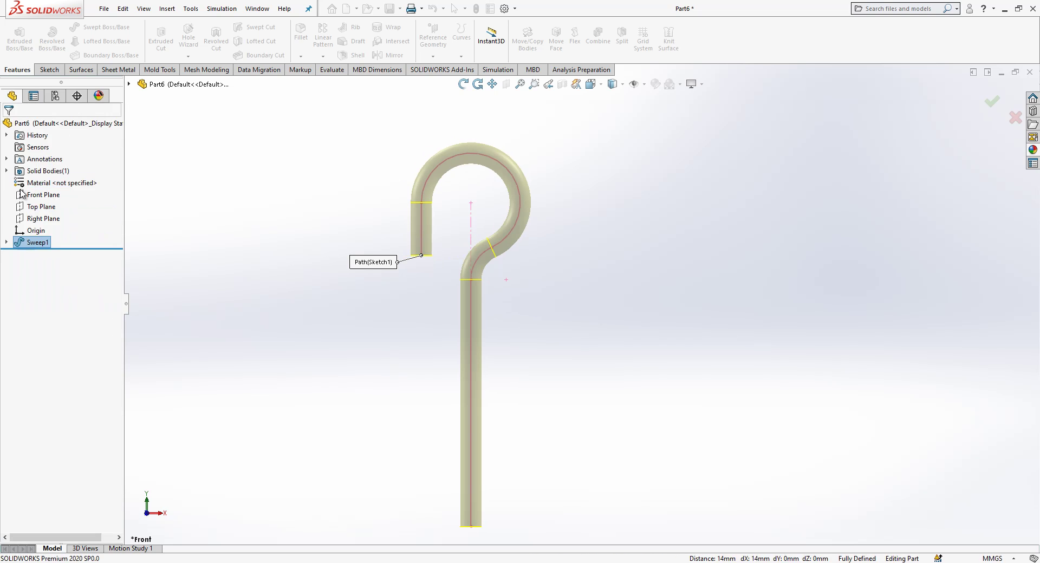
pyautogui.moveTo(489, 364)
pyautogui.mouseDown(button='middle')
pyautogui.moveTo(545, 214)
pyautogui.moveTo(571, 359)
pyautogui.mouseUp(button='middle')
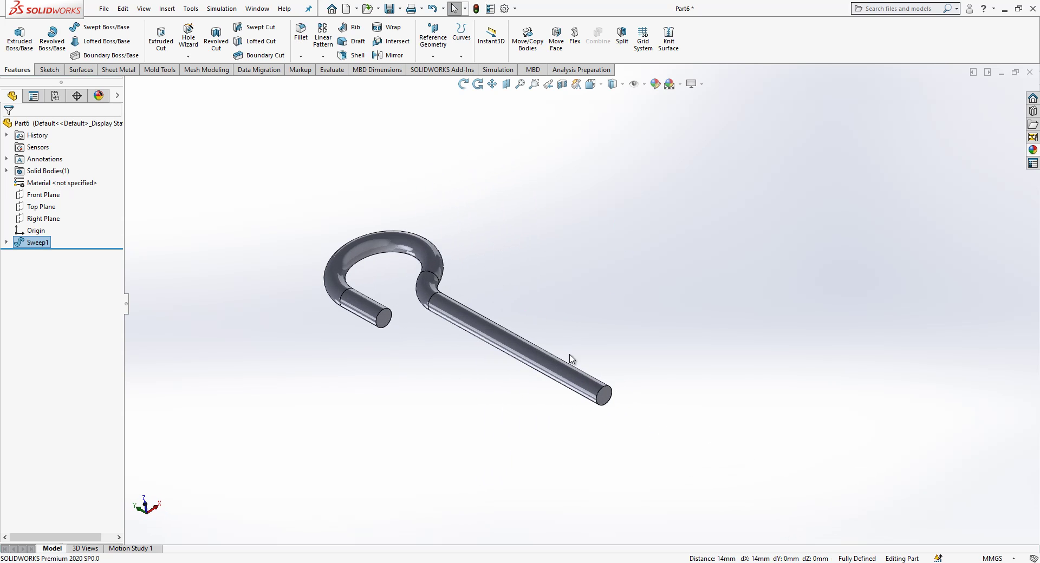
pyautogui.scroll(-2, 571, 359)
# Chamfer the straight rod's end edge by 1 mm.
pyautogui.click(301, 55)
pyautogui.click(320, 82)
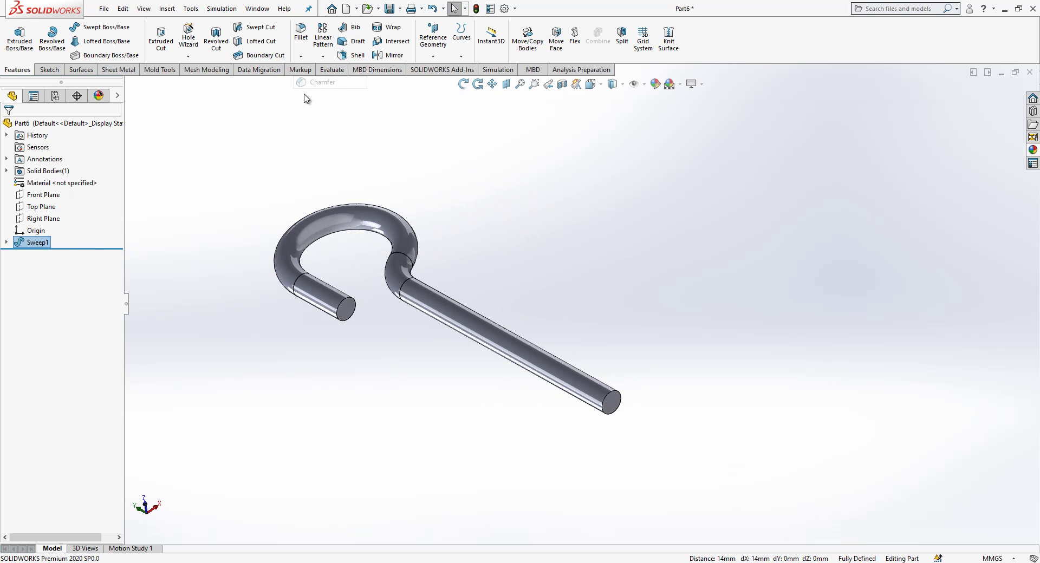
pyautogui.click(614, 395)
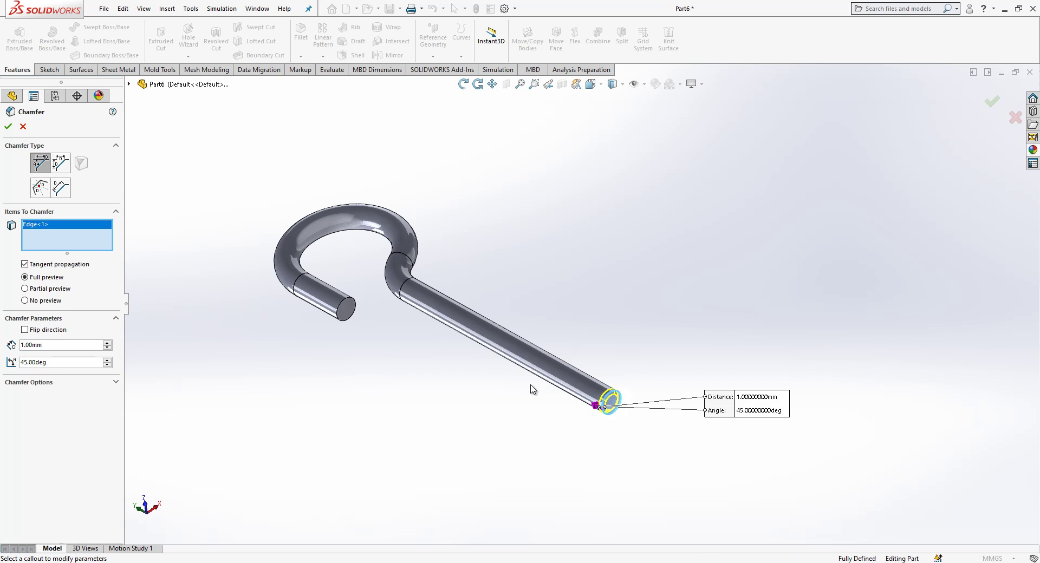
pyautogui.click(8, 126)
# Add an asymmetric distance-distance chamfer on the hook tip's end edge.
pyautogui.click(301, 56)
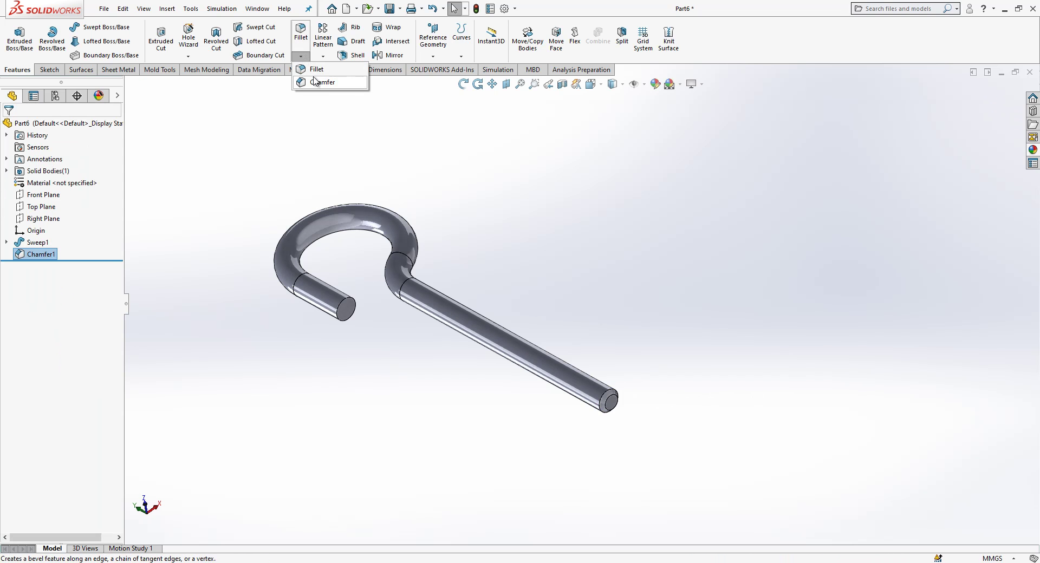
pyautogui.click(316, 81)
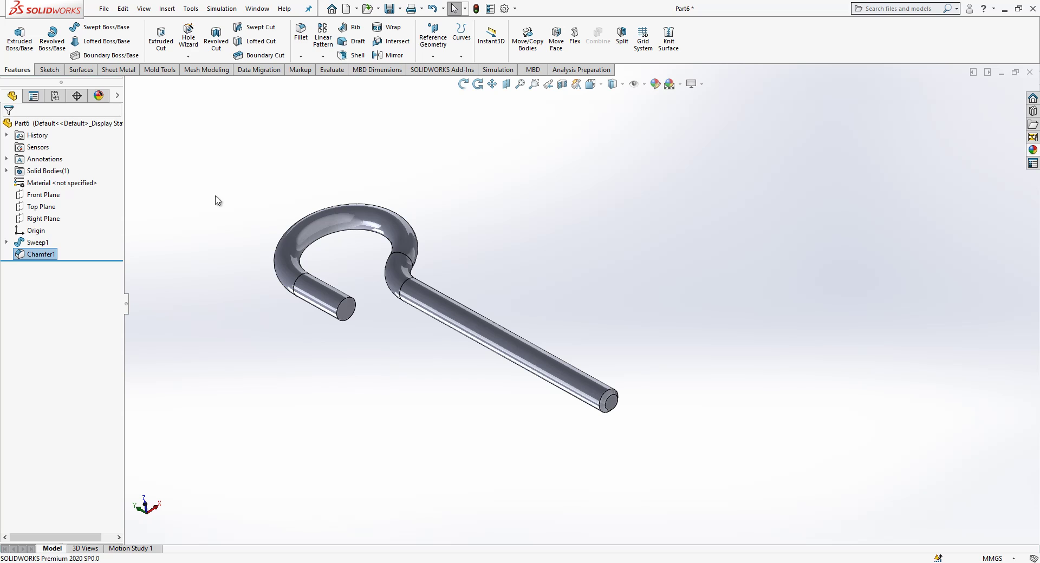
pyautogui.click(348, 301)
pyautogui.click(61, 162)
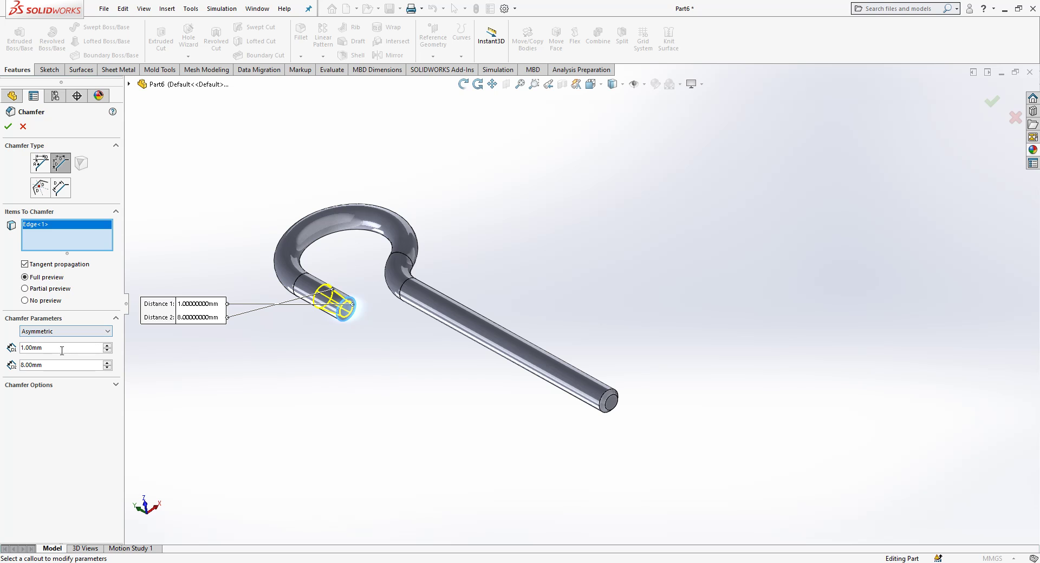
pyautogui.scroll(-5, 343, 327)
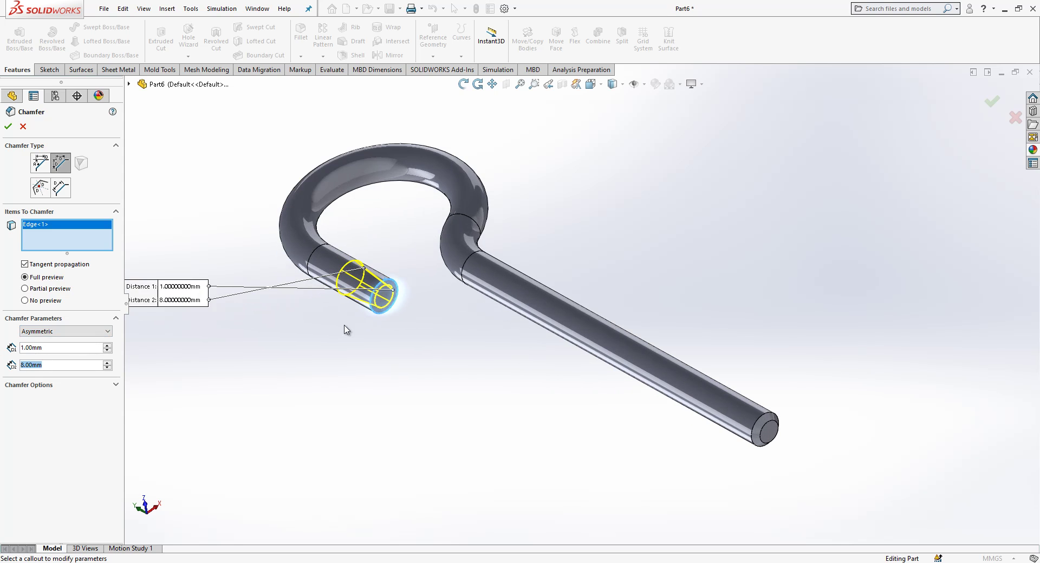
pyautogui.press('Return')
pyautogui.scroll(3, 406, 218)
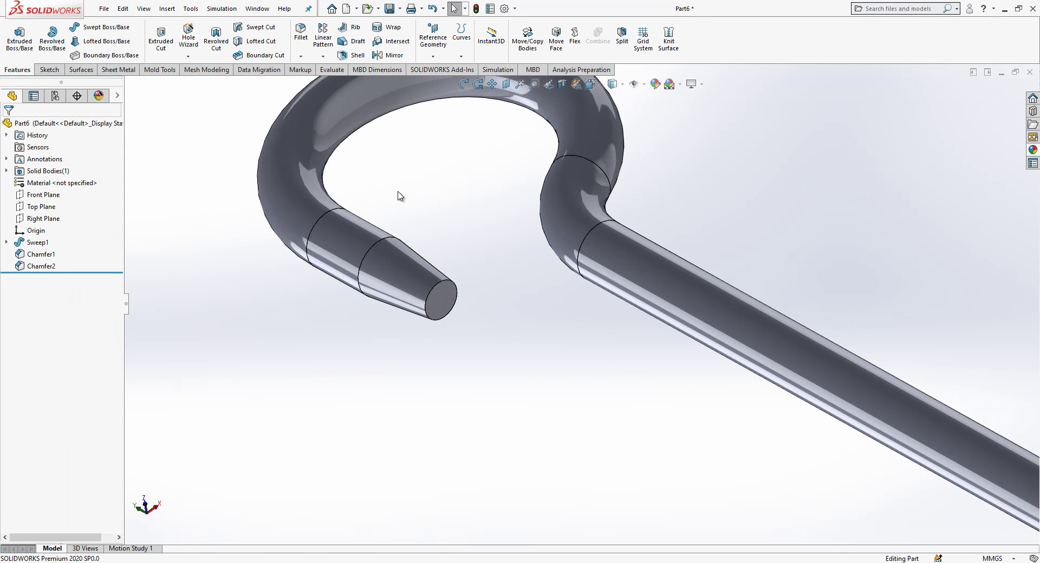
# Change Chamfer2's first distance to 5 mm.
pyautogui.click(391, 267)
pyautogui.click(418, 227)
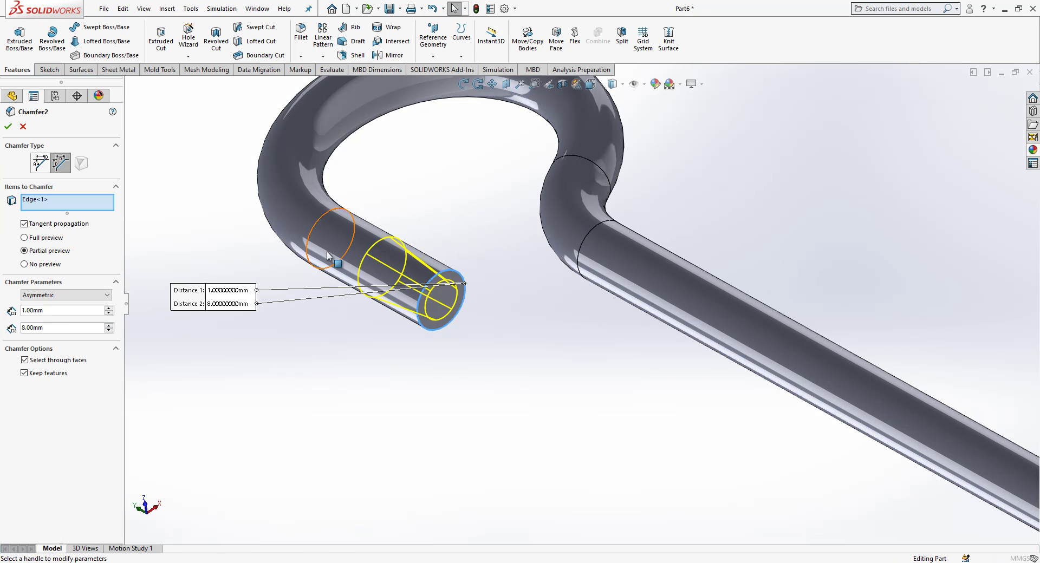
pyautogui.write('5')
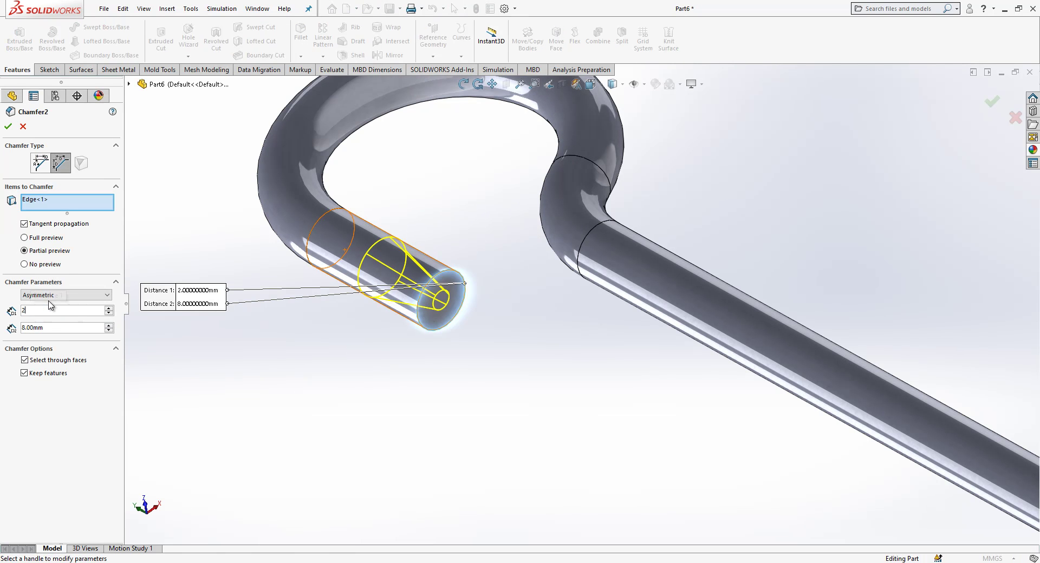
pyautogui.press('Return')
pyautogui.scroll(4, 396, 362)
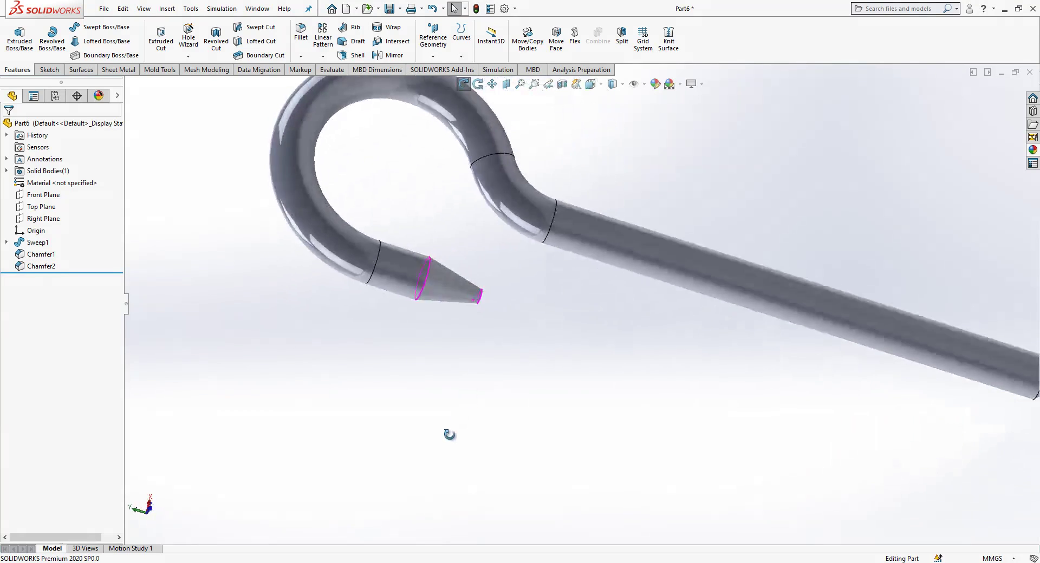
pyautogui.moveTo(391, 416); pyautogui.dragTo(641, 284, button='middle')
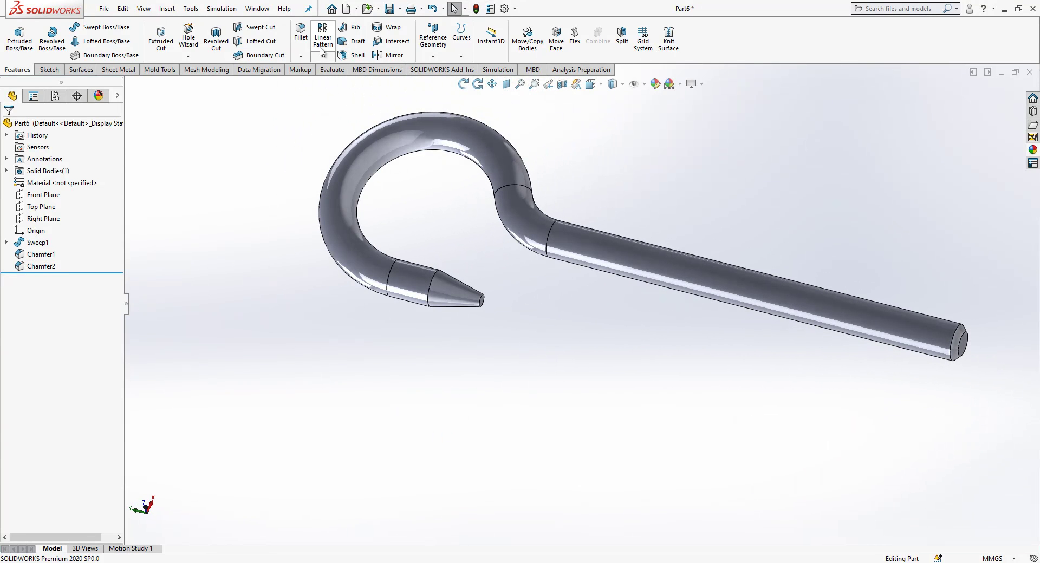
# Fillet the edge where the hook's cone begins with a 2 mm radius.
pyautogui.click(297, 46)
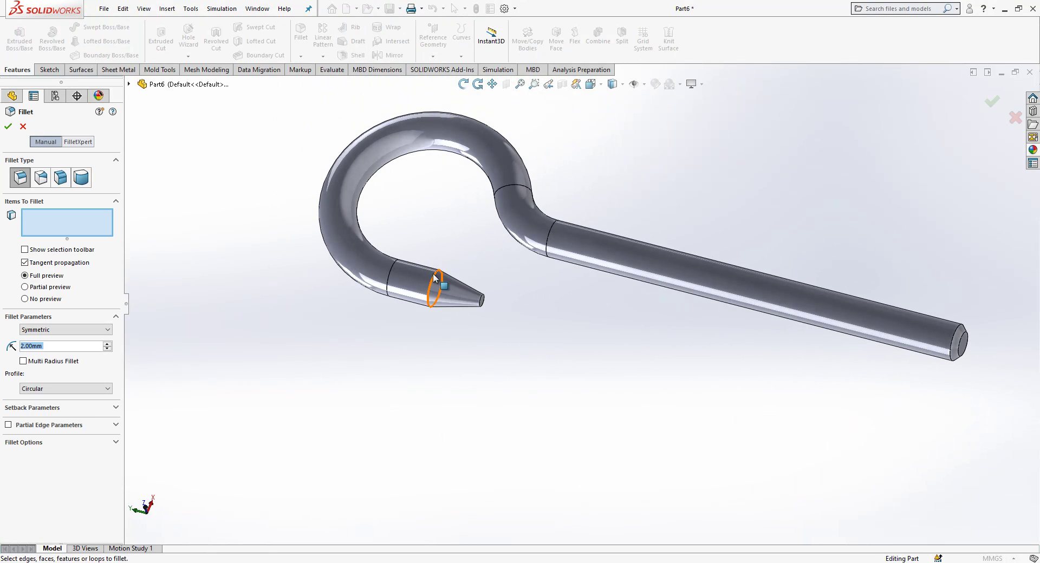
pyautogui.click(435, 274)
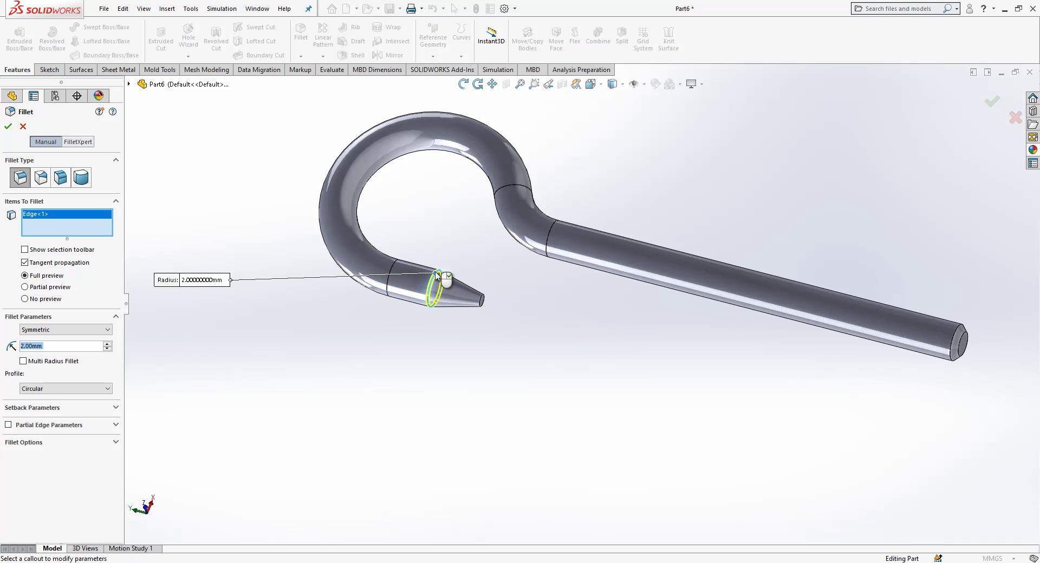
pyautogui.press('Return')
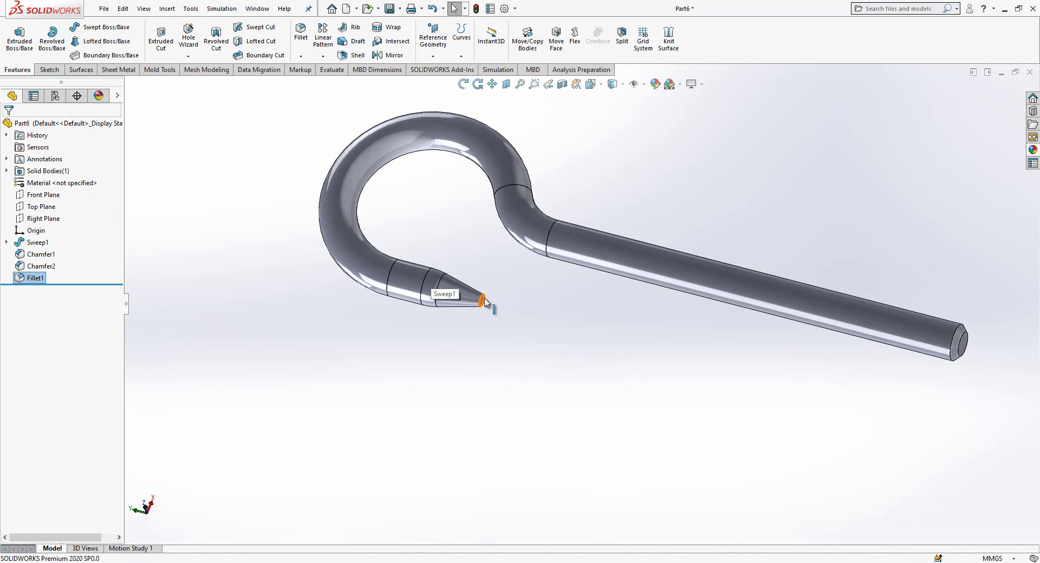
# Round the cone's pointed tip face with a 0.5 mm fillet.
pyautogui.click(484, 302)
pyautogui.click(301, 32)
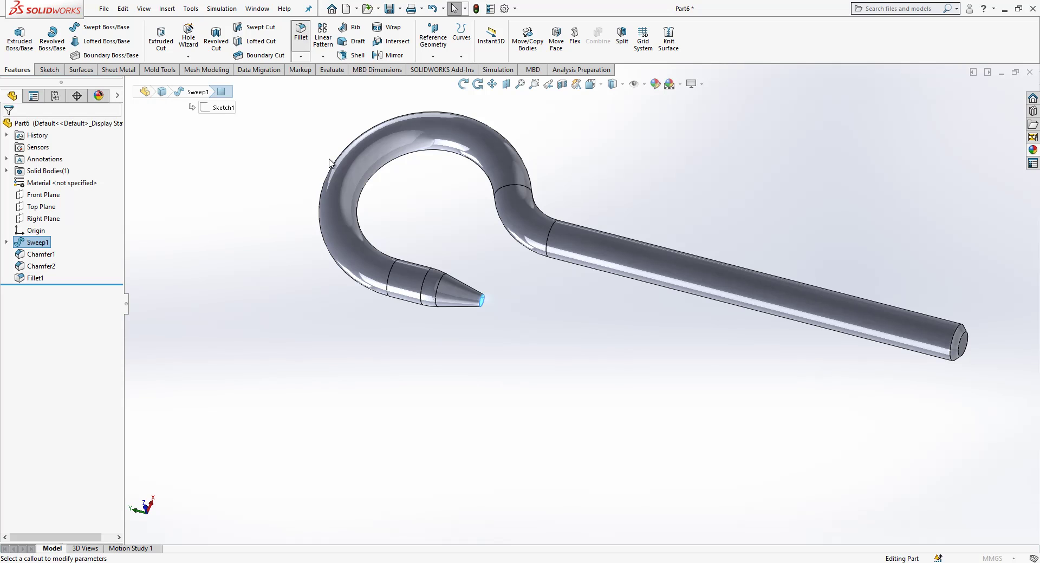
pyautogui.write('01')
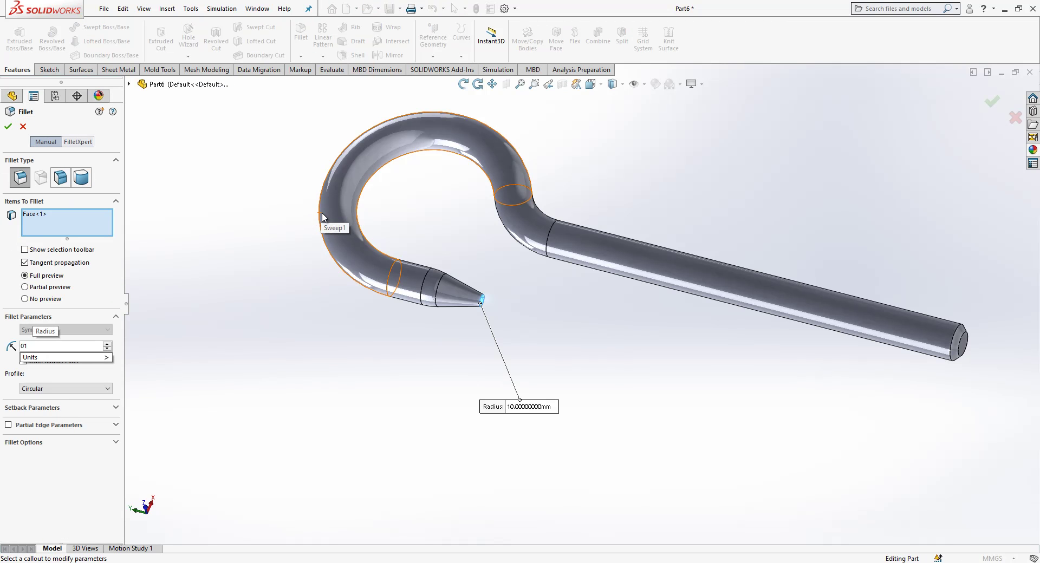
pyautogui.write('.5')
pyautogui.press('Return')
pyautogui.scroll(-3, 518, 320)
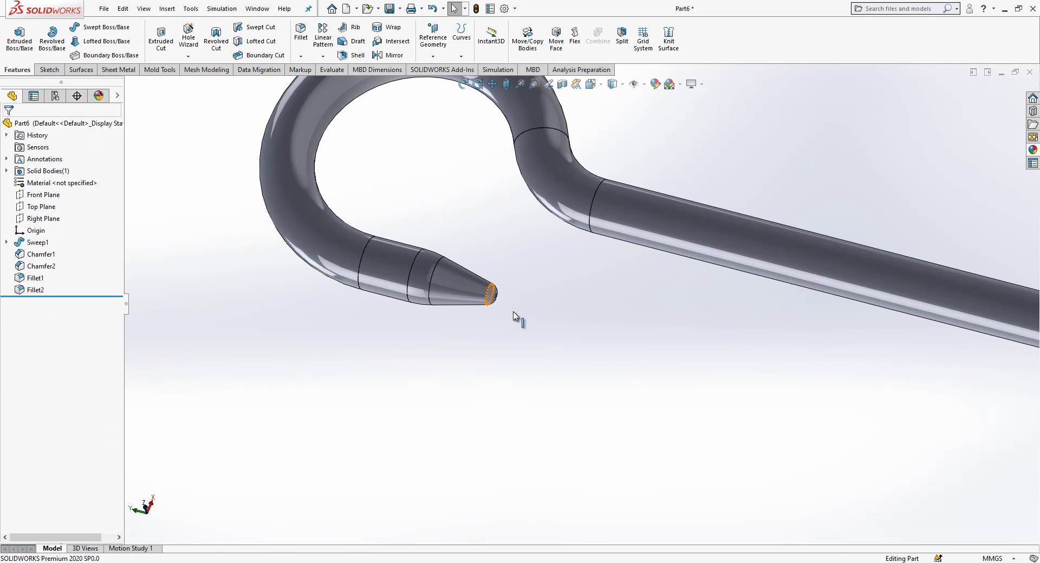
pyautogui.moveTo(518, 320); pyautogui.dragTo(465, 299, button='middle')
pyautogui.hotkey('ctrl', 'shift', 'z')
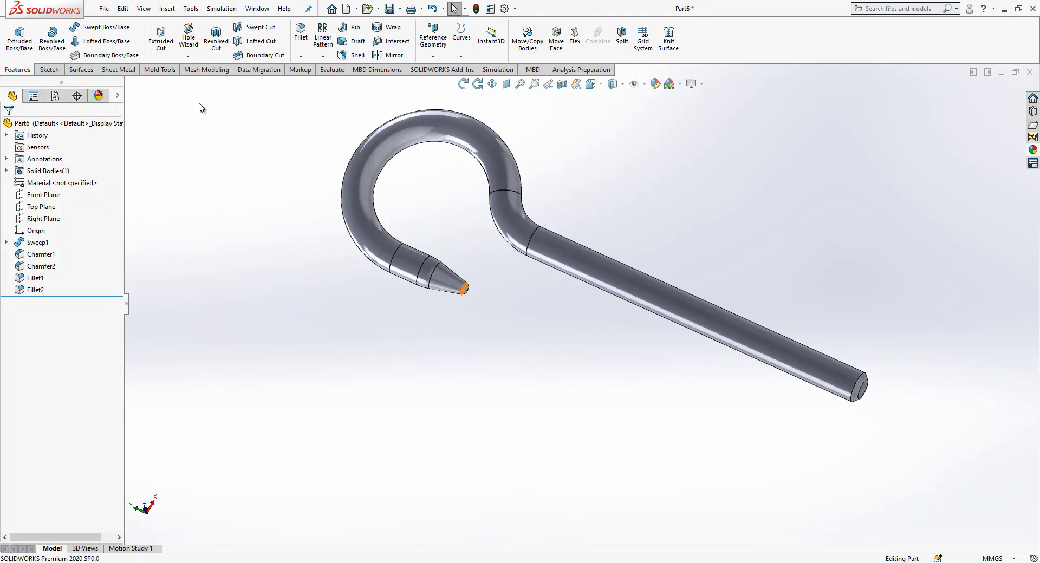
# Start a thread on the straight rod's end edge with a reversed start offset.
pyautogui.click(167, 9)
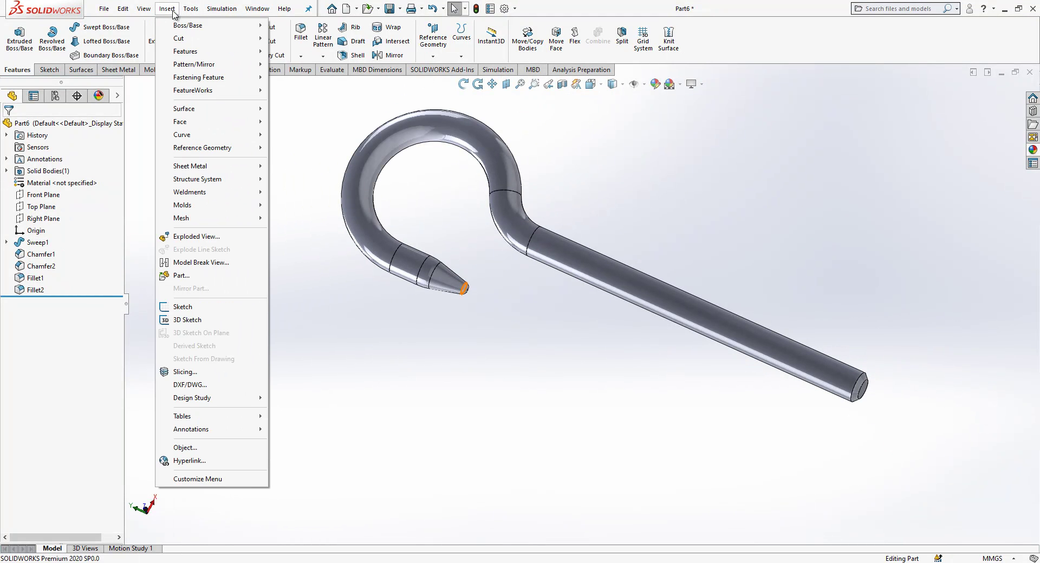
pyautogui.moveTo(204, 57)
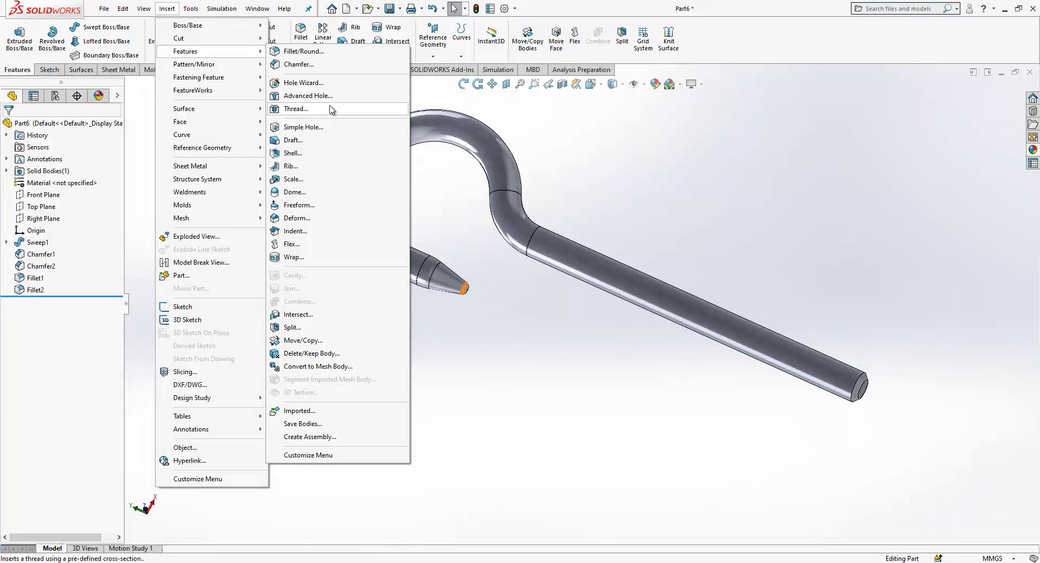
pyautogui.click(330, 109)
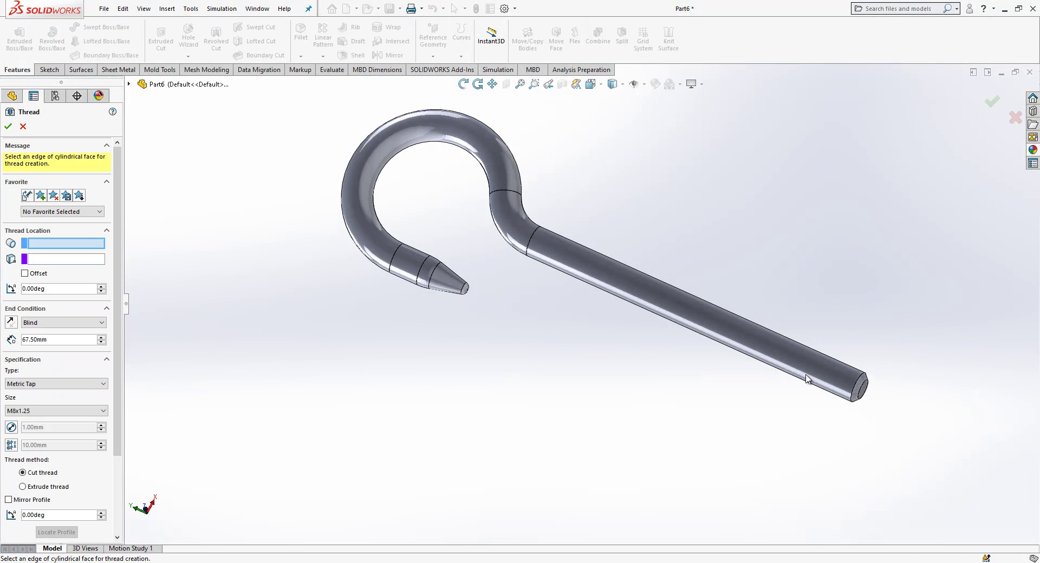
pyautogui.click(863, 383)
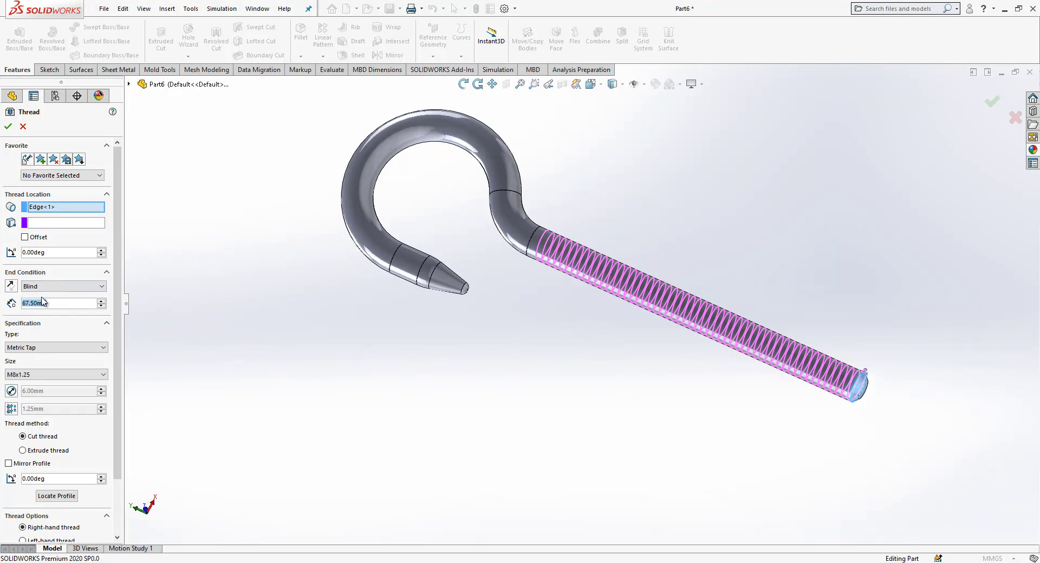
pyautogui.click(24, 238)
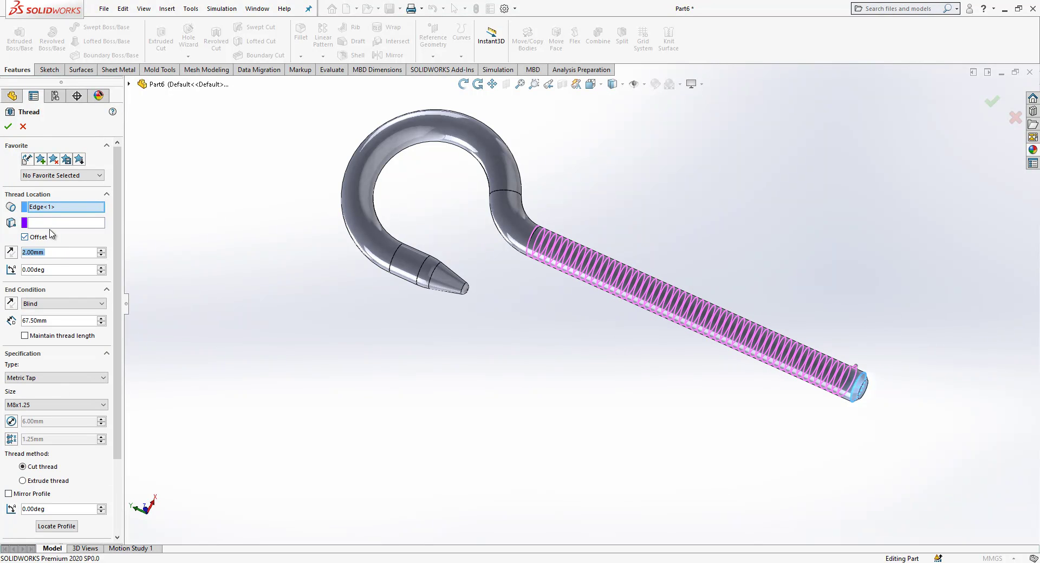
pyautogui.click(11, 252)
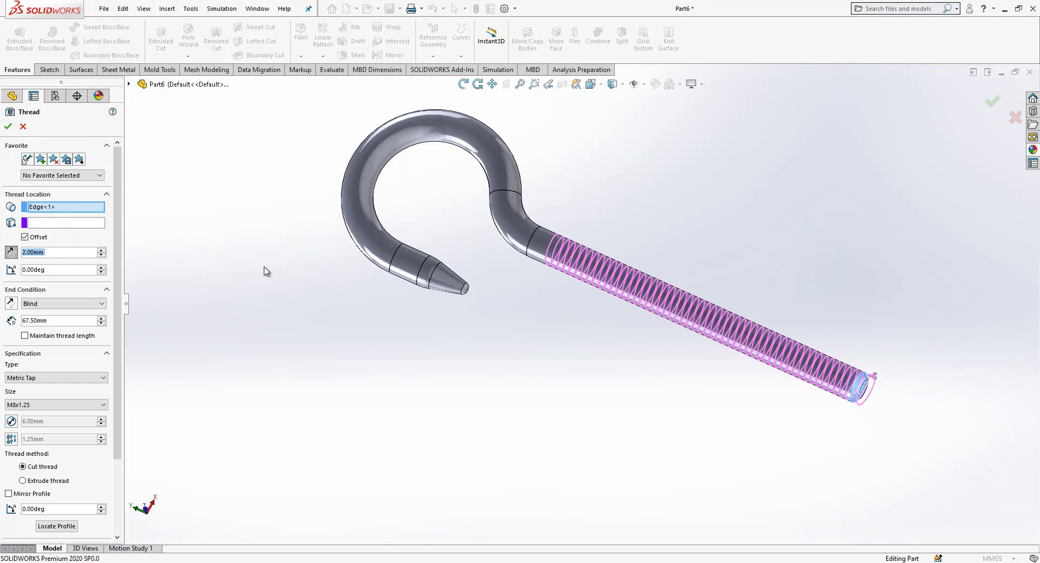
pyautogui.scroll(-8, 772, 364)
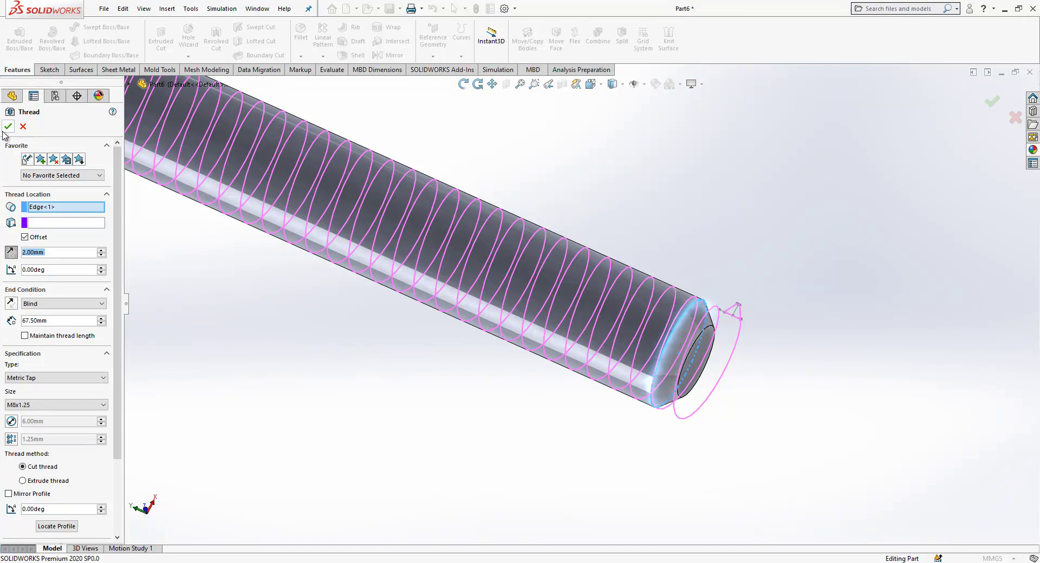
# Make it an M6x1.0 cut thread with a mirrored profile and accept it.
pyautogui.click(39, 406)
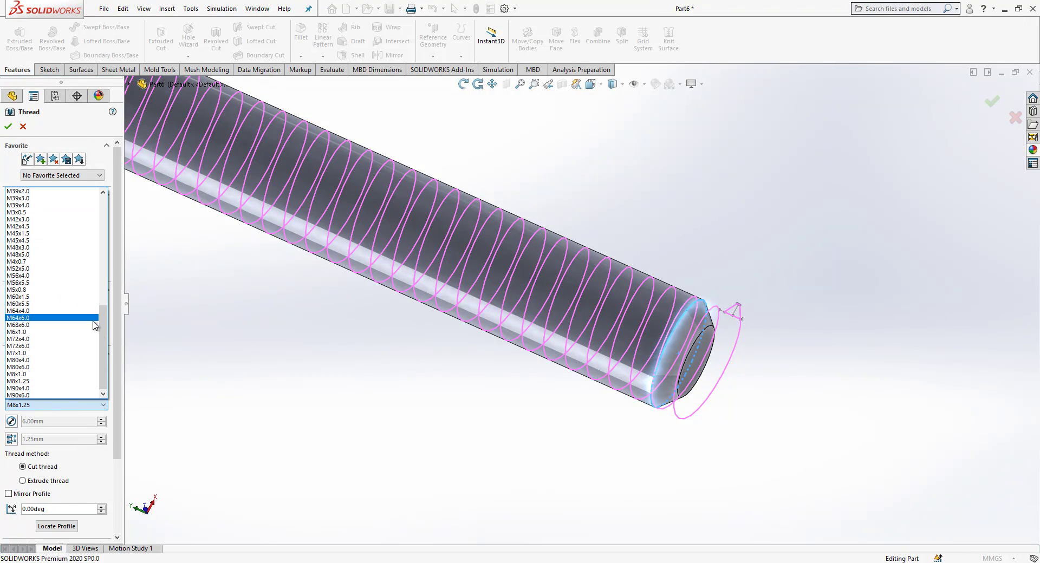
pyautogui.moveTo(110, 362)
pyautogui.mouseDown()
pyautogui.moveTo(118, 230)
pyautogui.moveTo(111, 344)
pyautogui.mouseUp()
pyautogui.click(50, 381)
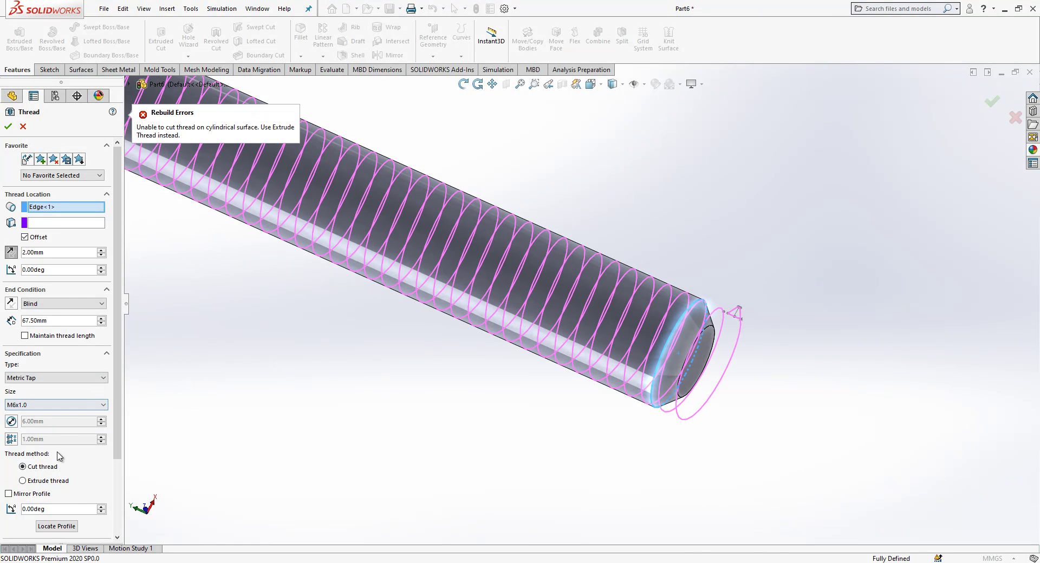
pyautogui.click(23, 481)
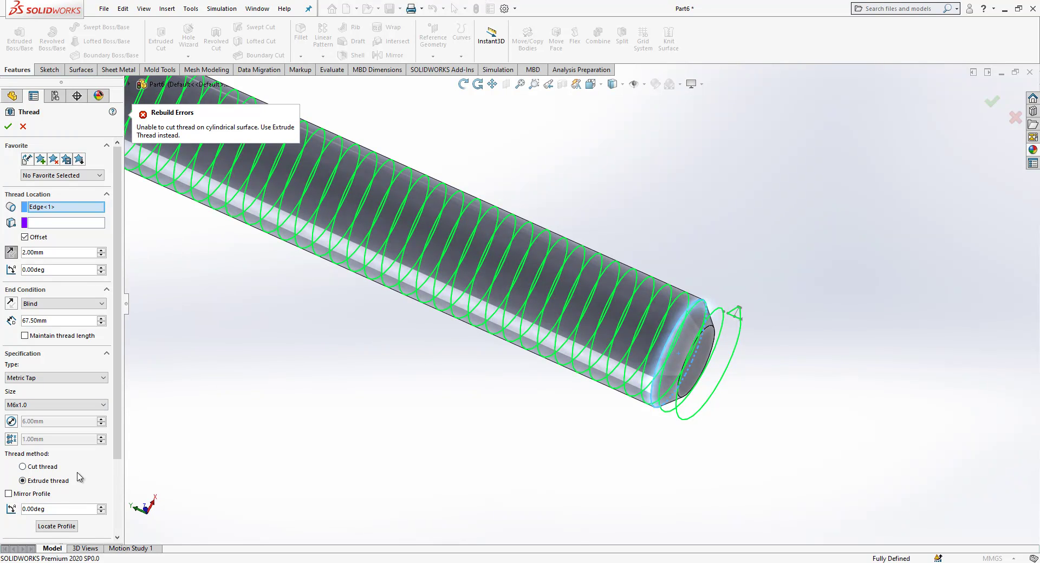
pyautogui.click(37, 467)
pyautogui.click(26, 498)
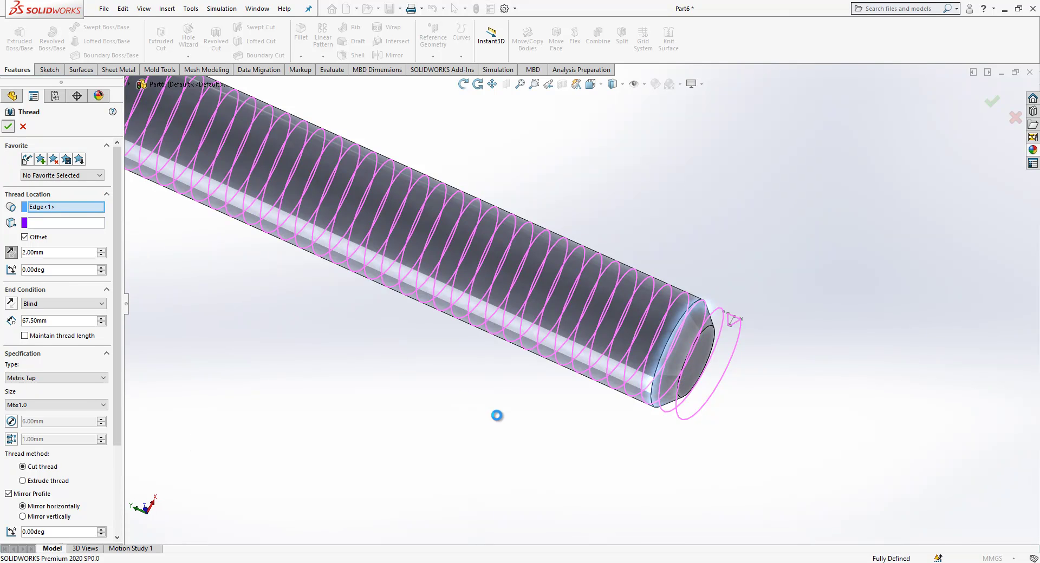
pyautogui.press('Return')
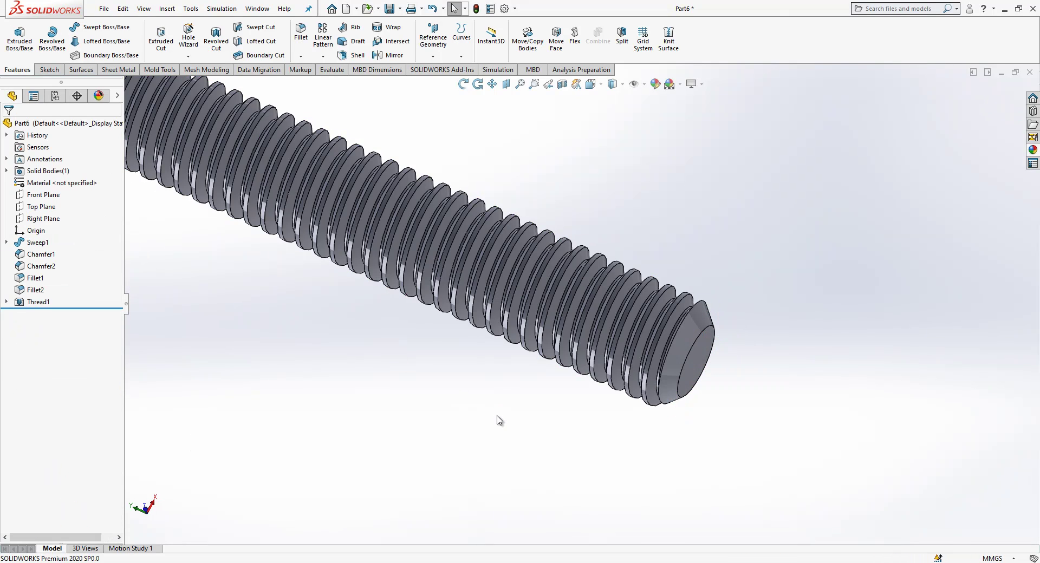
pyautogui.scroll(5, 596, 433)
pyautogui.scroll(-2, 422, 174)
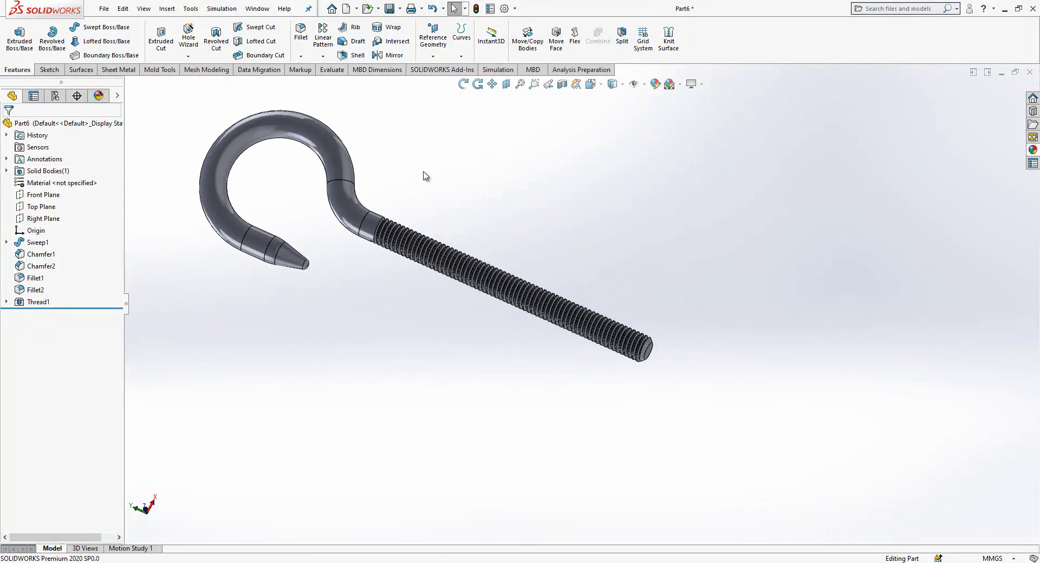
# Save the hook part as PP1 in a new 'Example' folder.
pyautogui.hotkey('ctrl', 's')
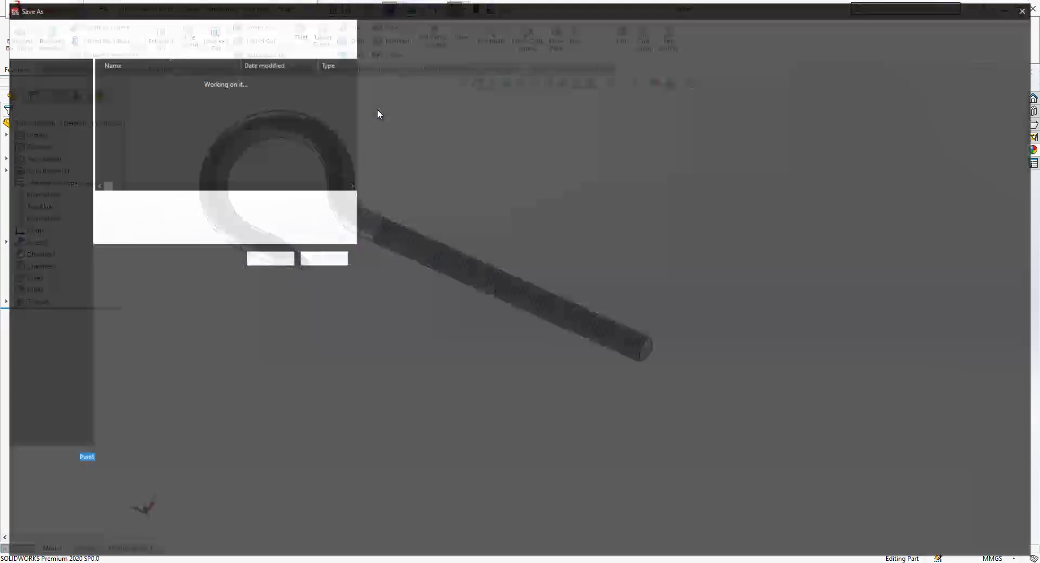
pyautogui.click(69, 48)
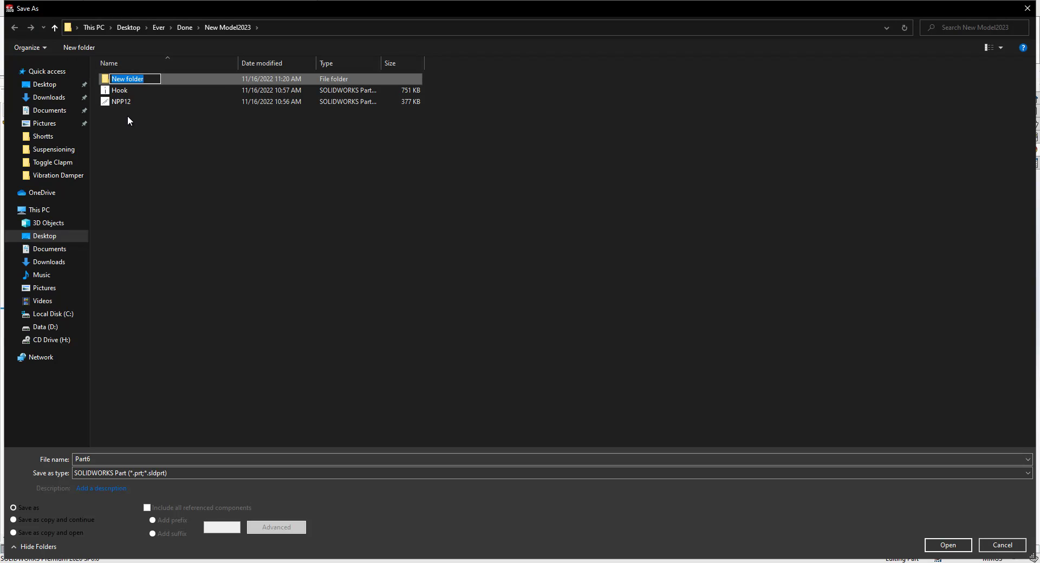
pyautogui.write('Example')
pyautogui.press('Return')
pyautogui.press('Return')
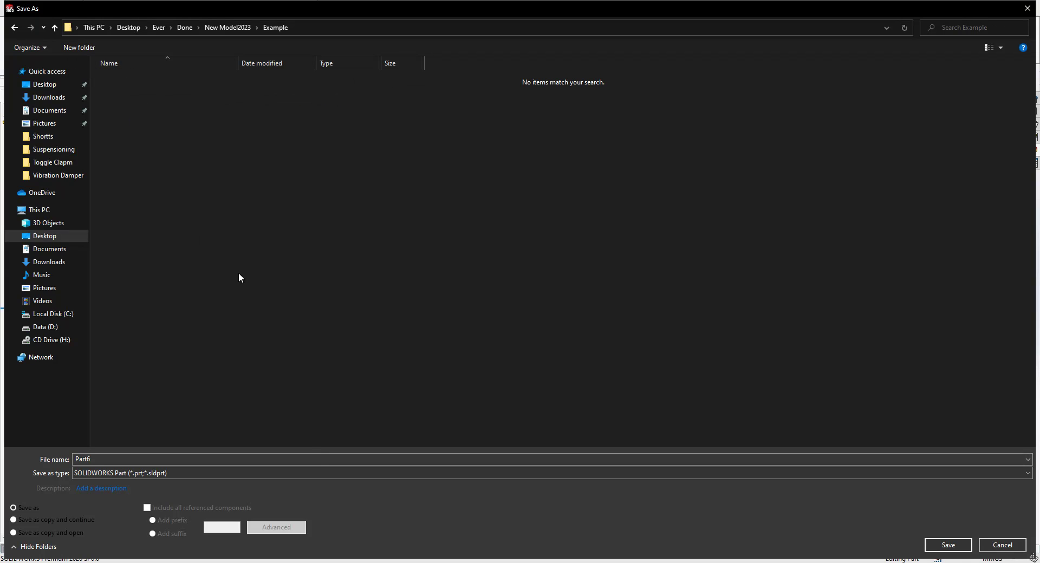
pyautogui.click(319, 464)
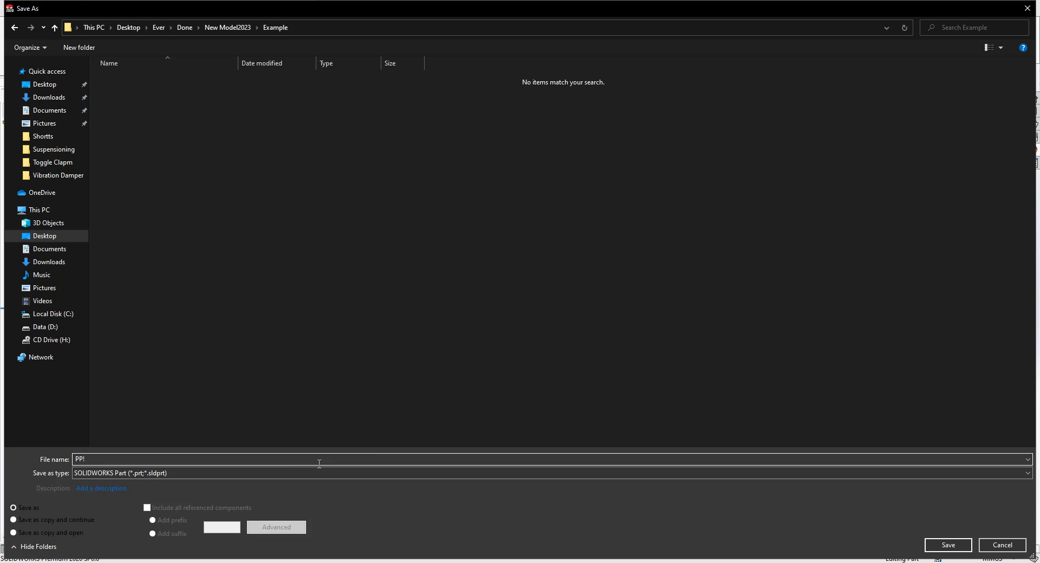
pyautogui.press('Return')
pyautogui.click(486, 242)
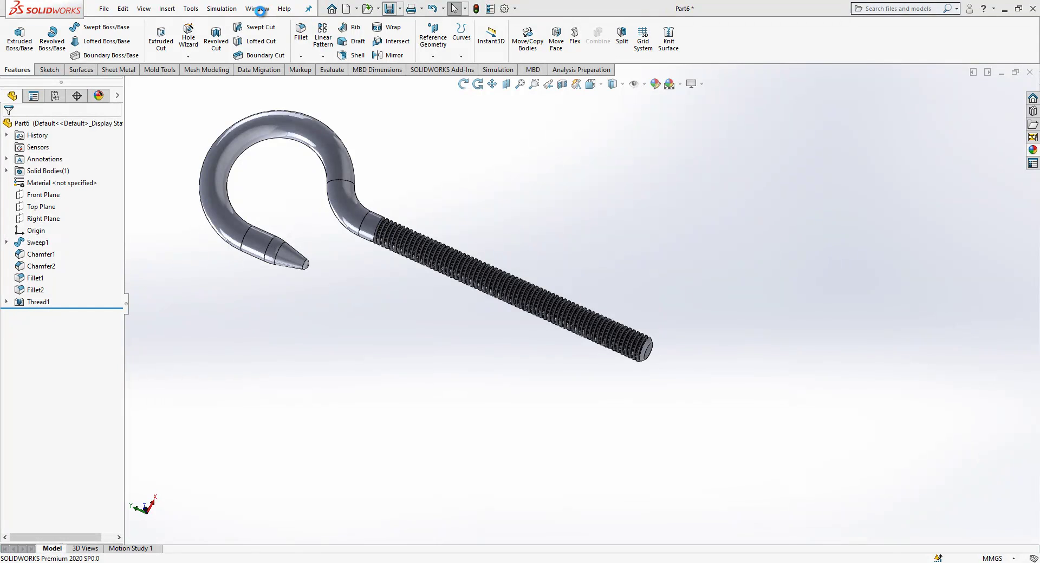
# Switch to the slotted body Part5 and save it as PP2.
pyautogui.click(257, 9)
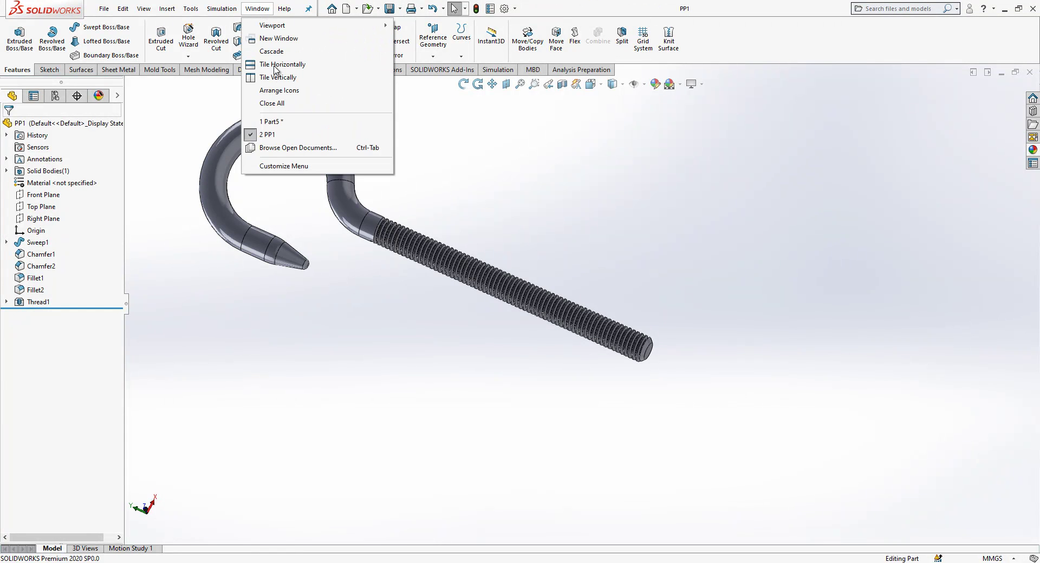
pyautogui.click(298, 122)
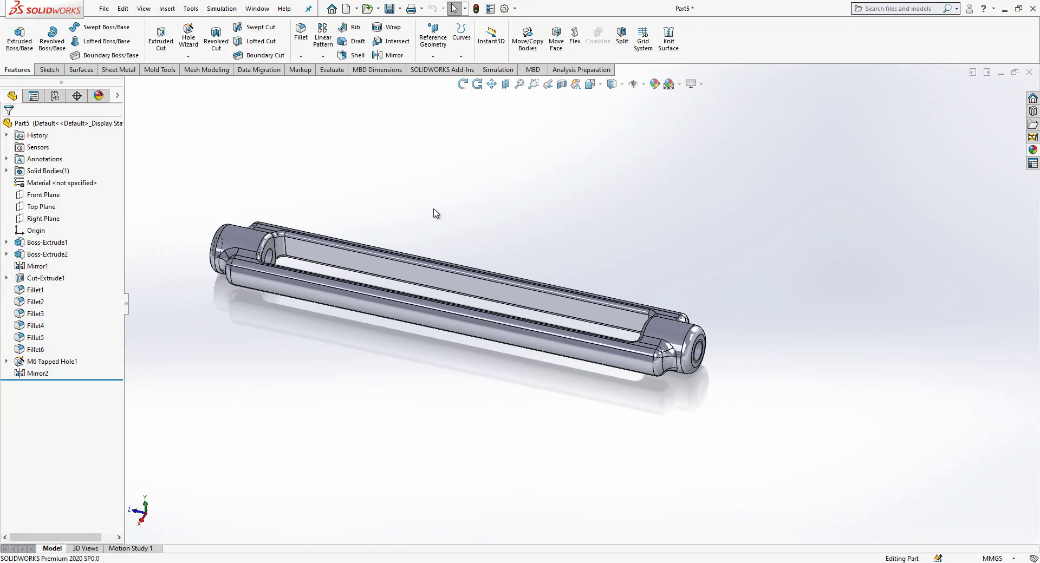
pyautogui.scroll(-2, 379, 244)
pyautogui.click(389, 12)
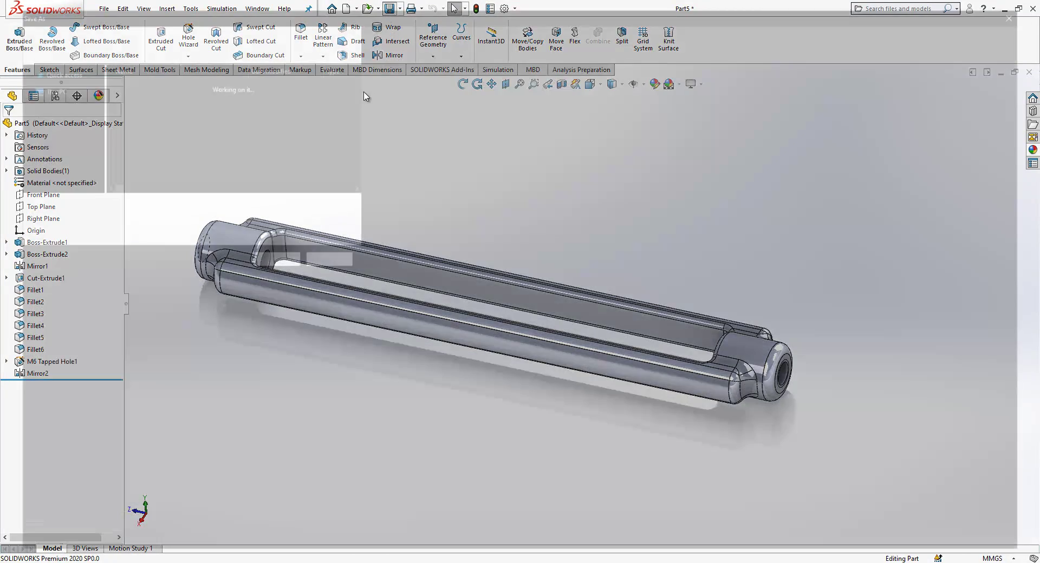
pyautogui.write('PP2')
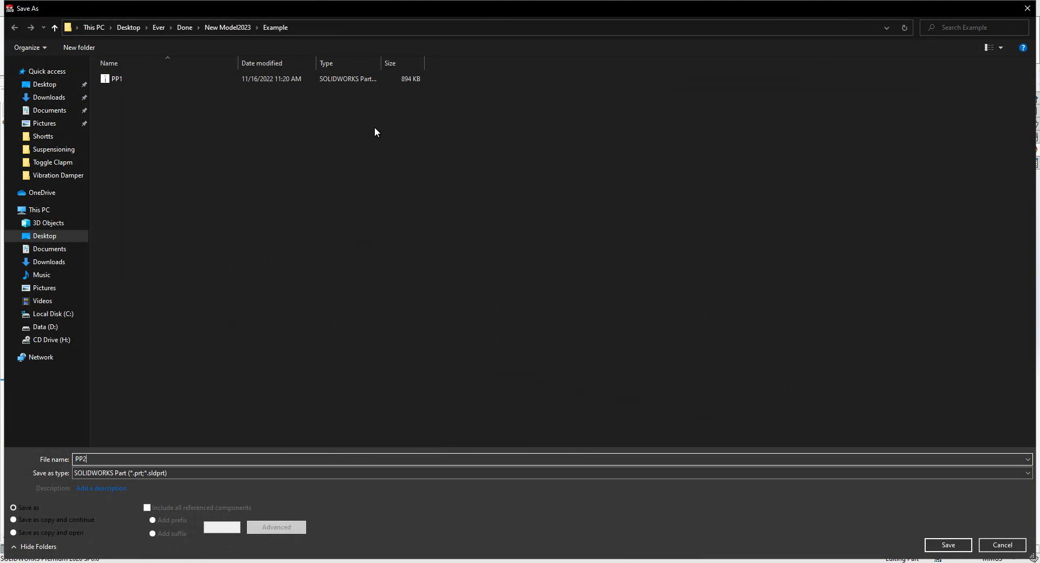
pyautogui.press('Return')
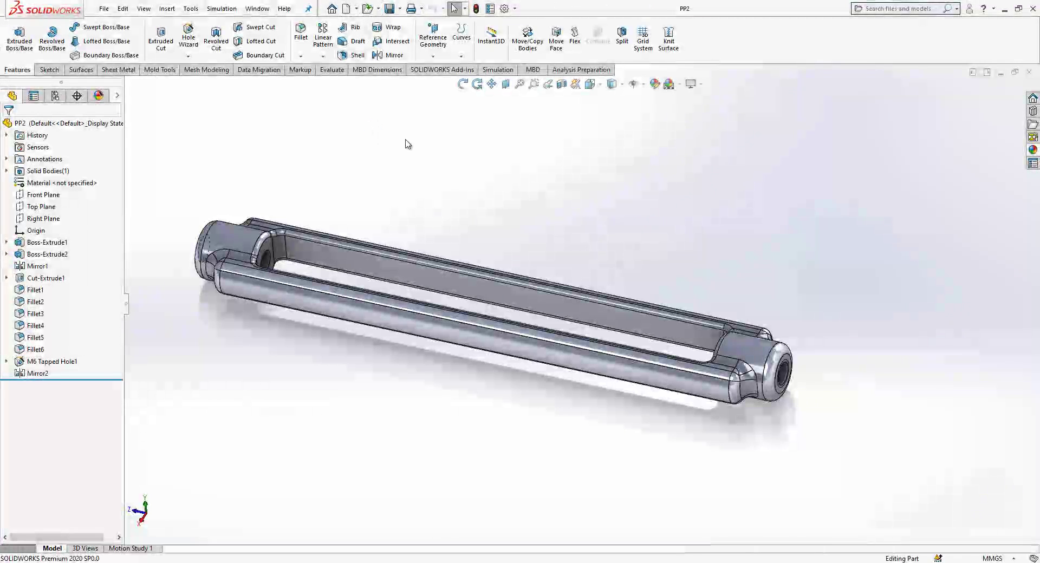
# Create a new assembly and place PP2 as its first component.
pyautogui.click(346, 8)
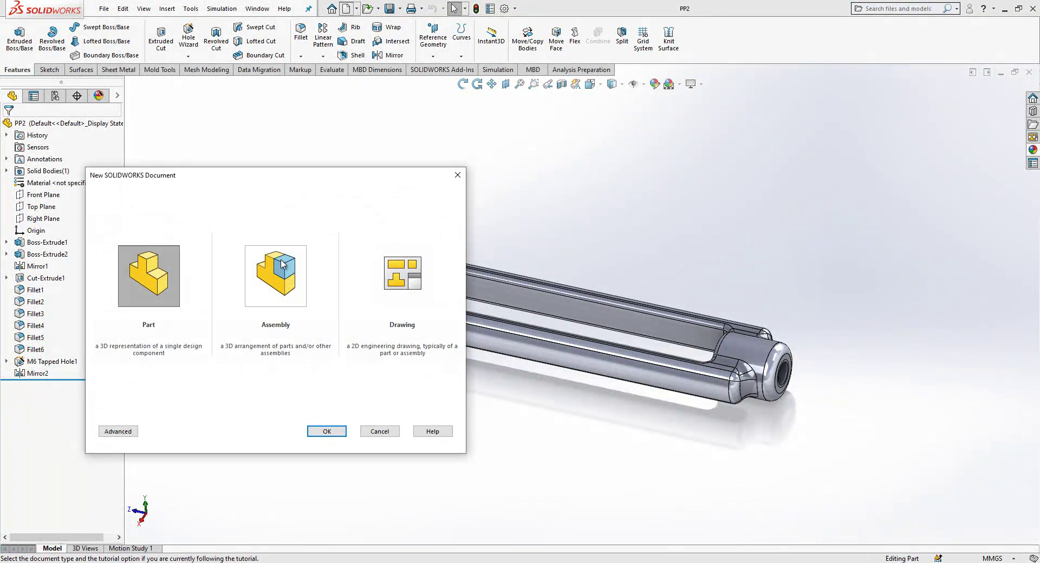
pyautogui.click(279, 268)
pyautogui.click(329, 432)
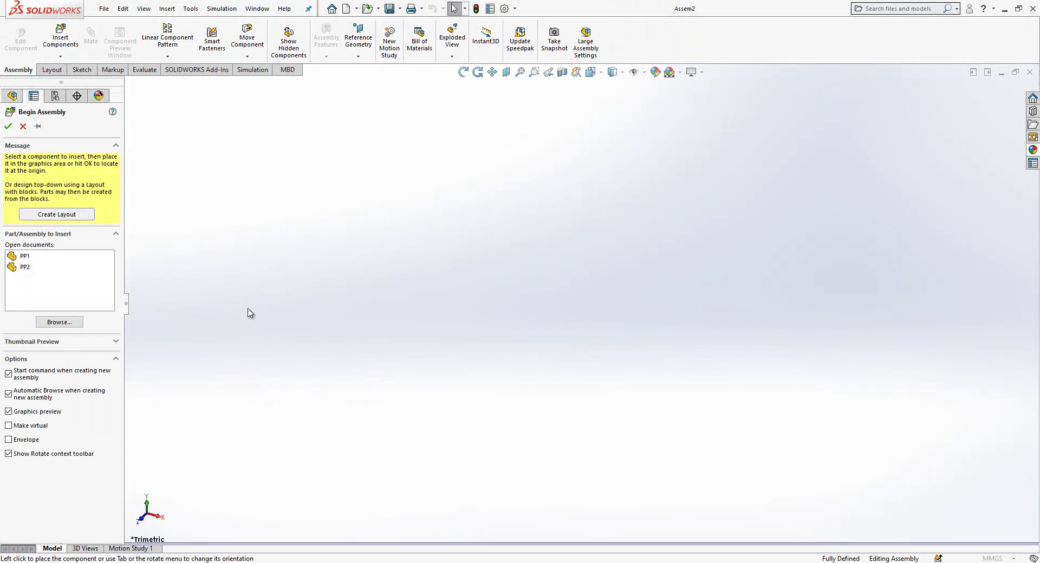
pyautogui.click(44, 267)
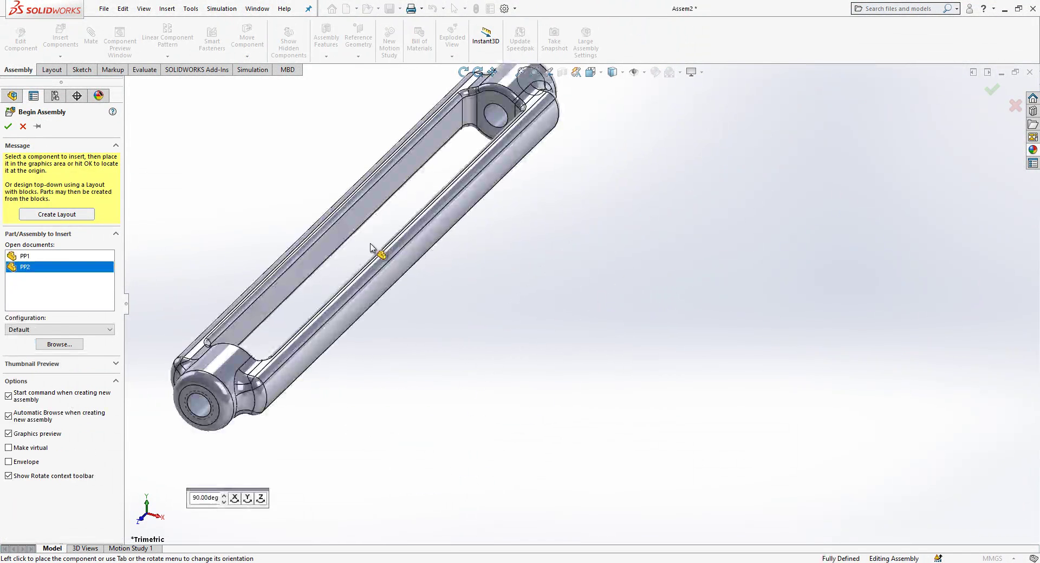
pyautogui.click(373, 250)
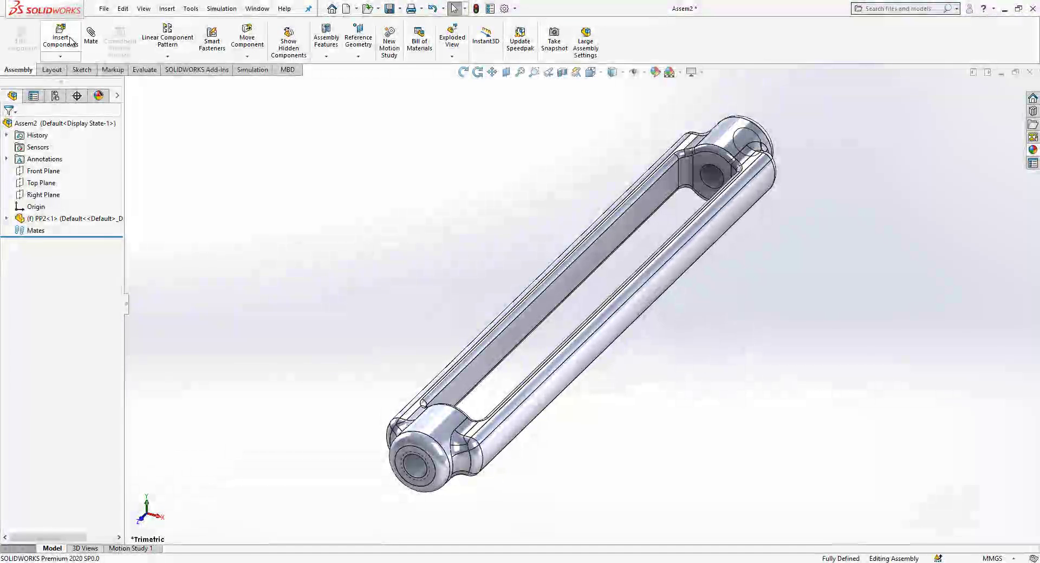
# Insert the PP1 hook bolt as a second component.
pyautogui.click(60, 36)
pyautogui.click(62, 245)
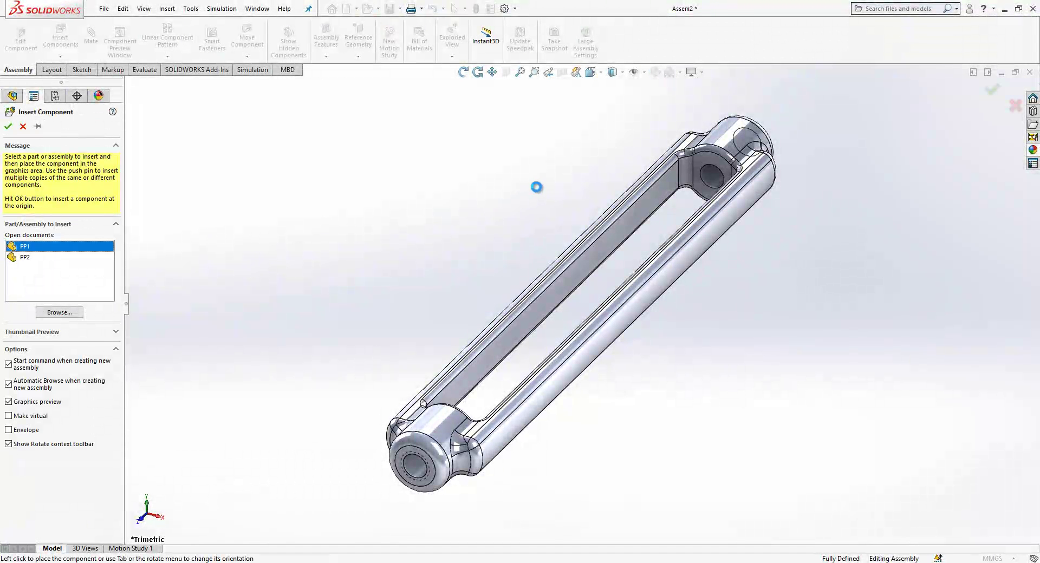
pyautogui.scroll(5, 550, 178)
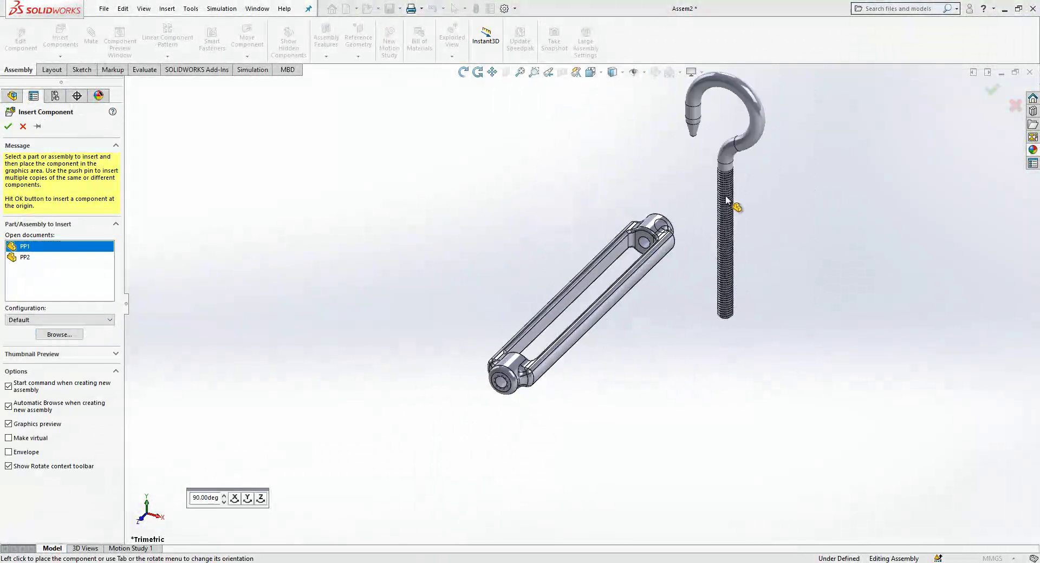
# Place the hook beside the body and mate its shaft concentric with the body's end hole.
pyautogui.click(739, 181)
pyautogui.scroll(-5, 731, 176)
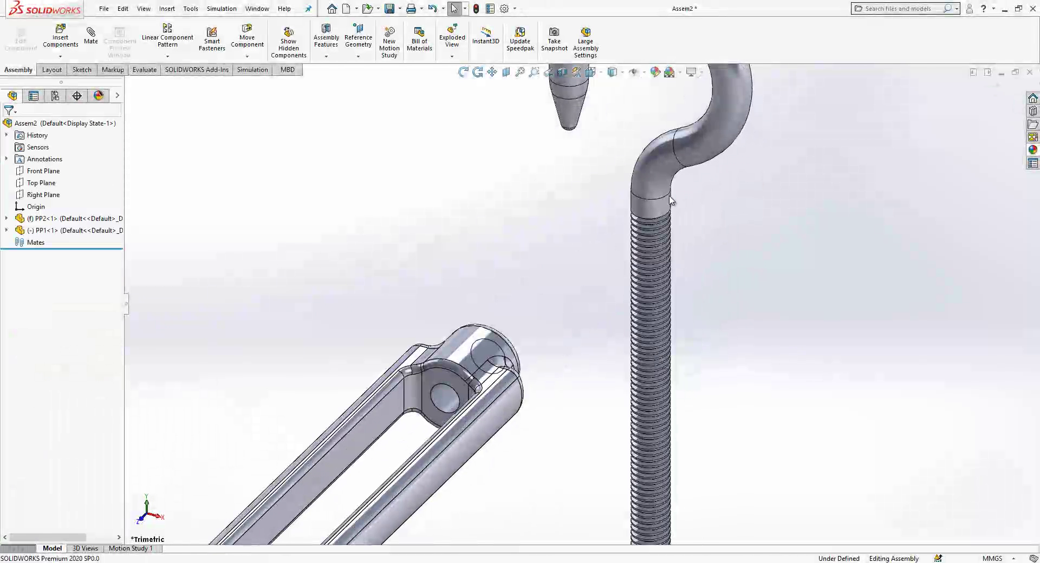
pyautogui.click(659, 209)
pyautogui.scroll(2, 579, 293)
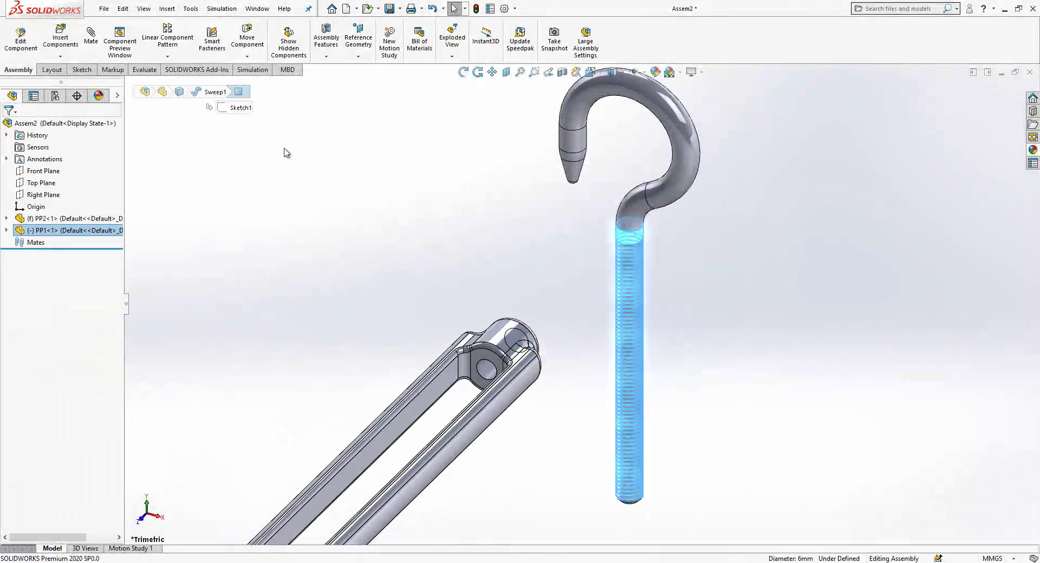
pyautogui.click(90, 33)
pyautogui.click(492, 373)
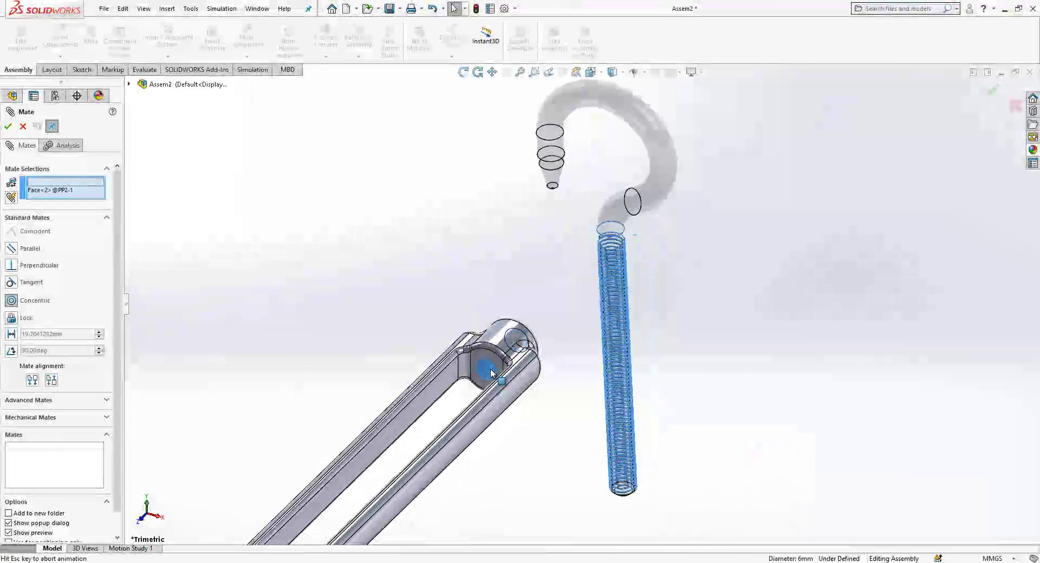
pyautogui.click(450, 388)
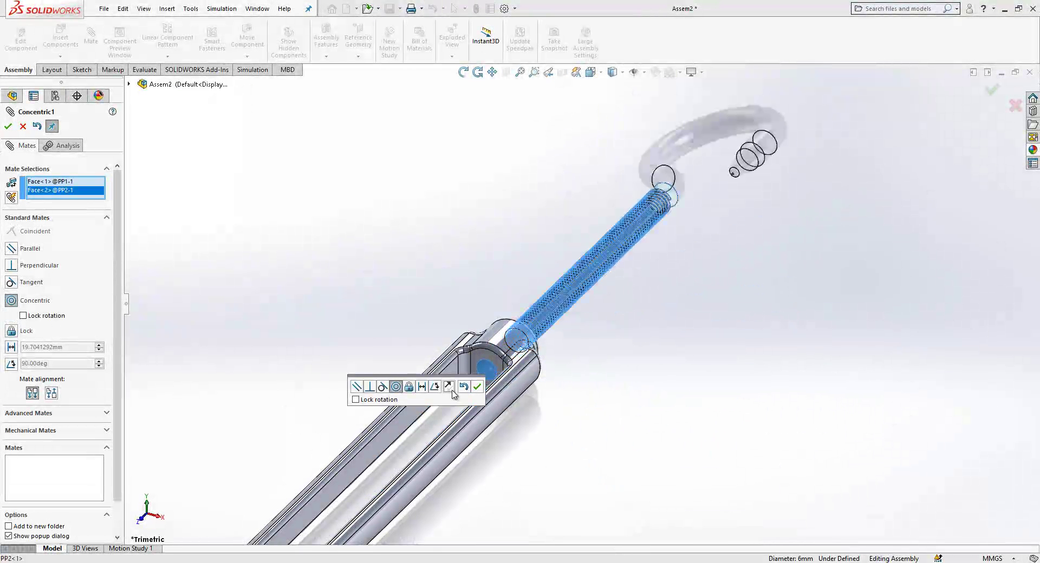
pyautogui.click(476, 386)
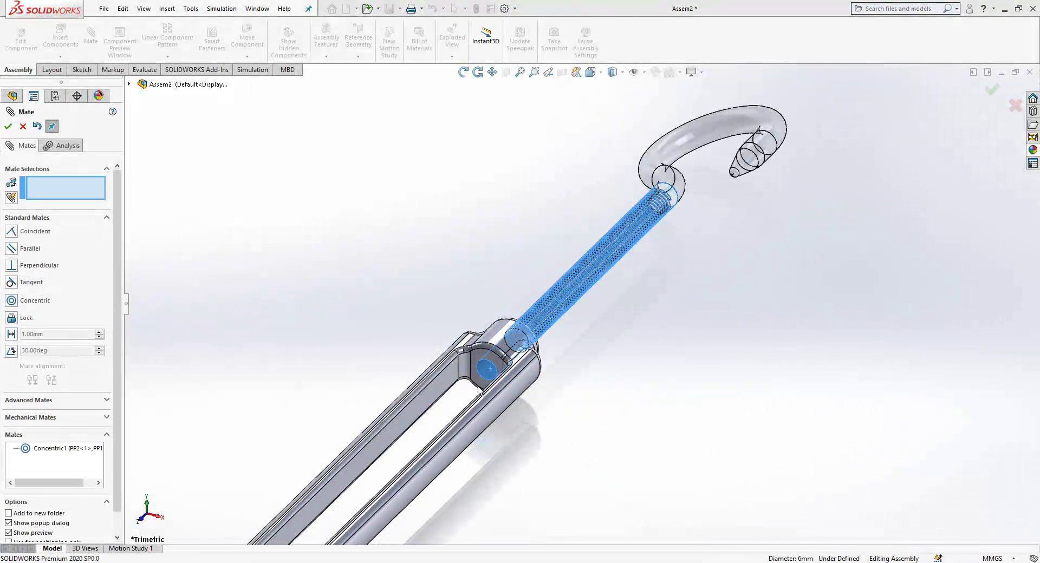
# Mate the hook's Front Plane coincident with the body's Top Plane.
pyautogui.click(129, 84)
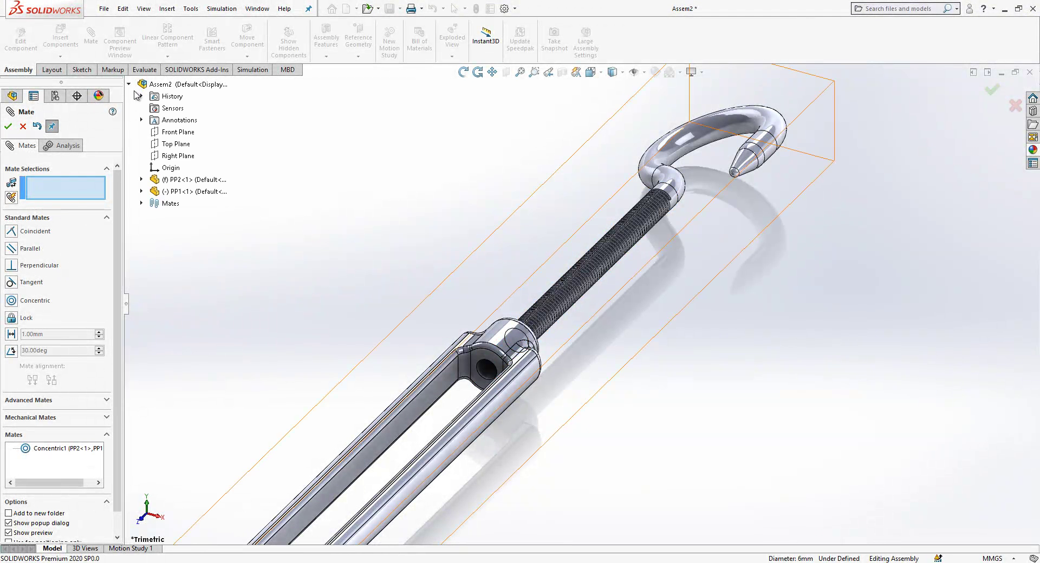
pyautogui.click(141, 191)
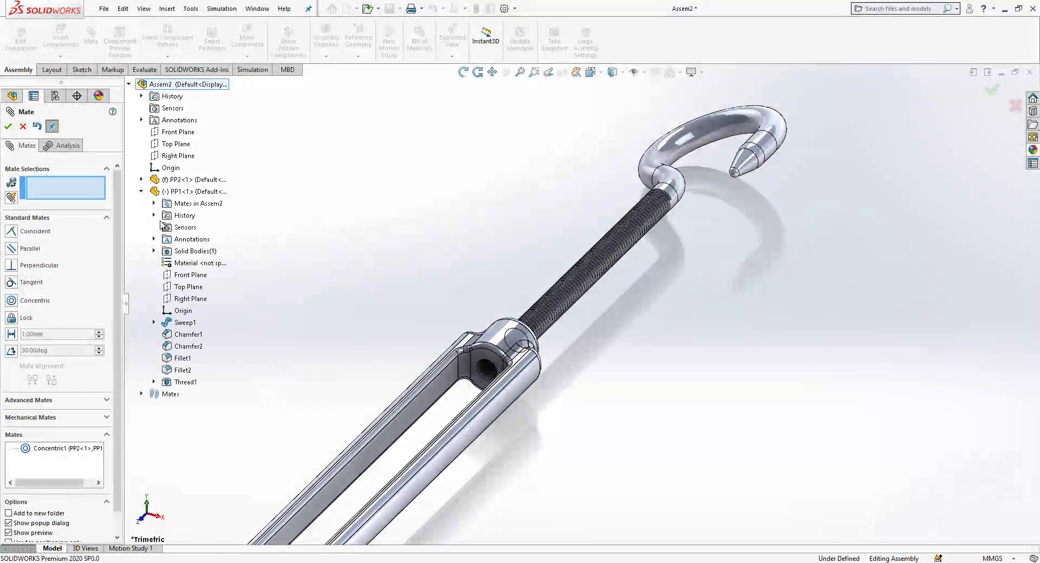
pyautogui.click(185, 277)
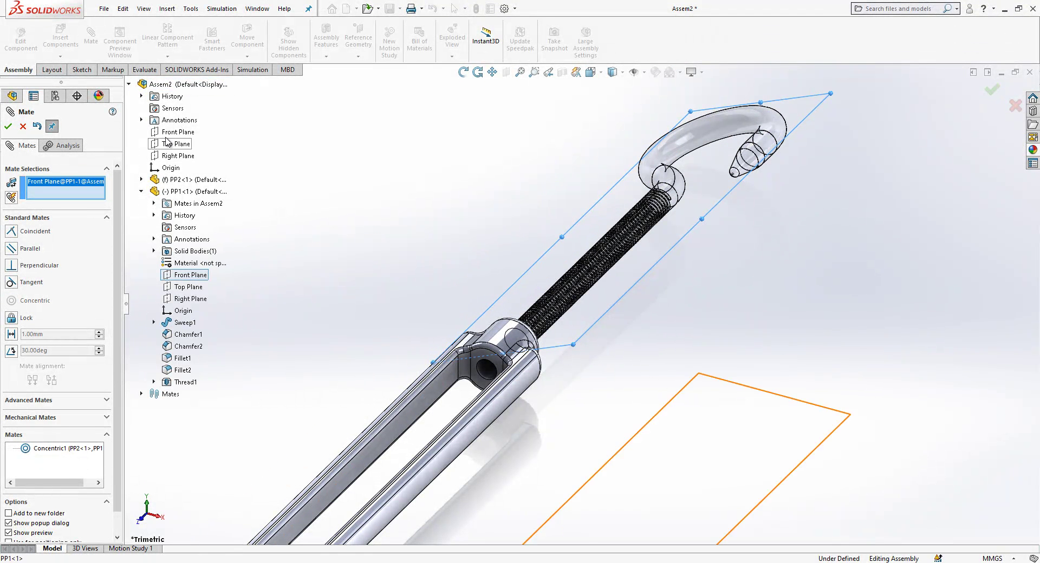
pyautogui.click(141, 180)
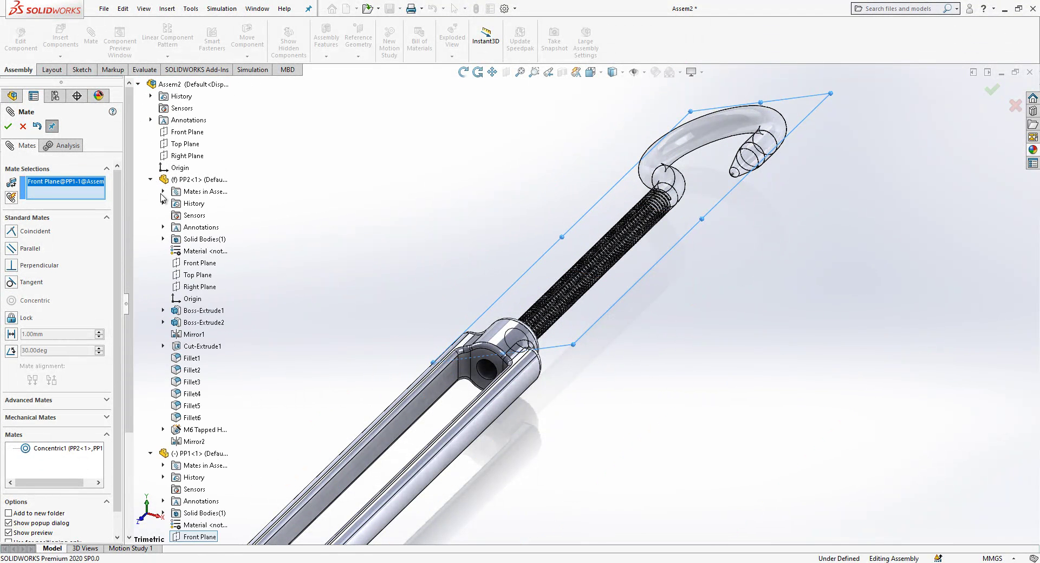
pyautogui.click(193, 276)
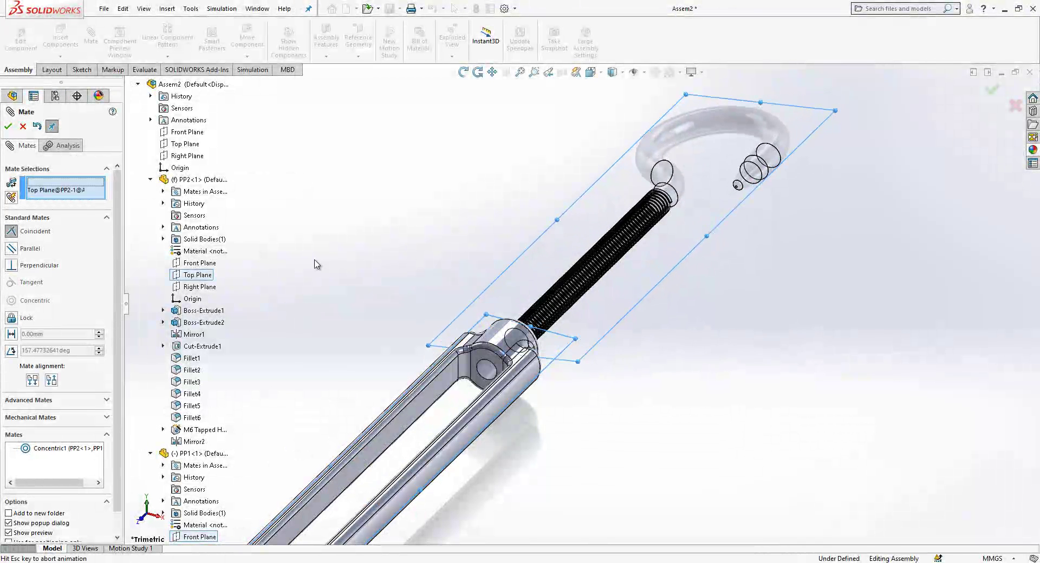
pyautogui.click(423, 224)
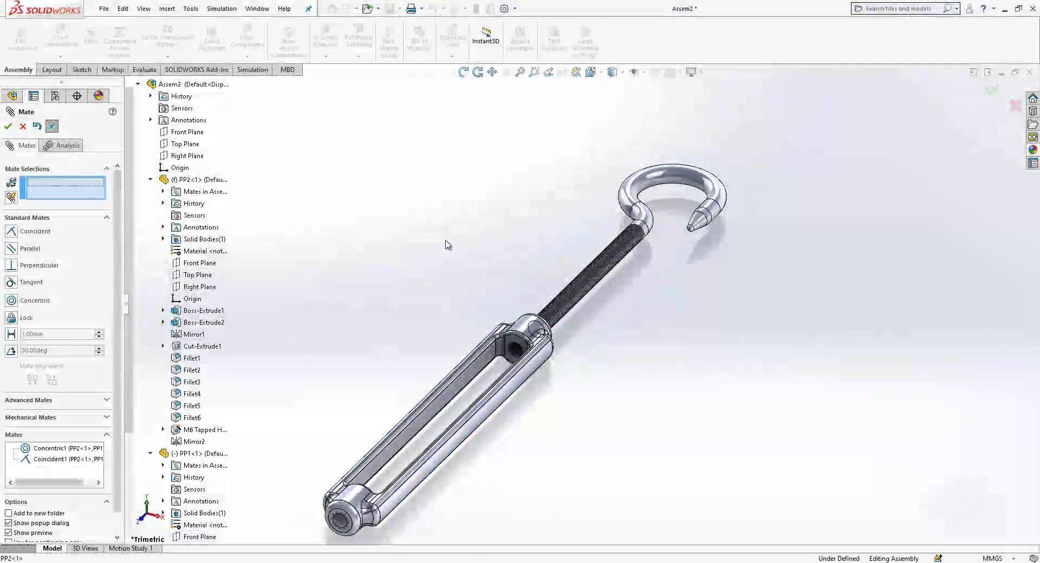
# Add a 45 mm distance mate between the body's inner hole face and the rod end face.
pyautogui.scroll(-5, 518, 343)
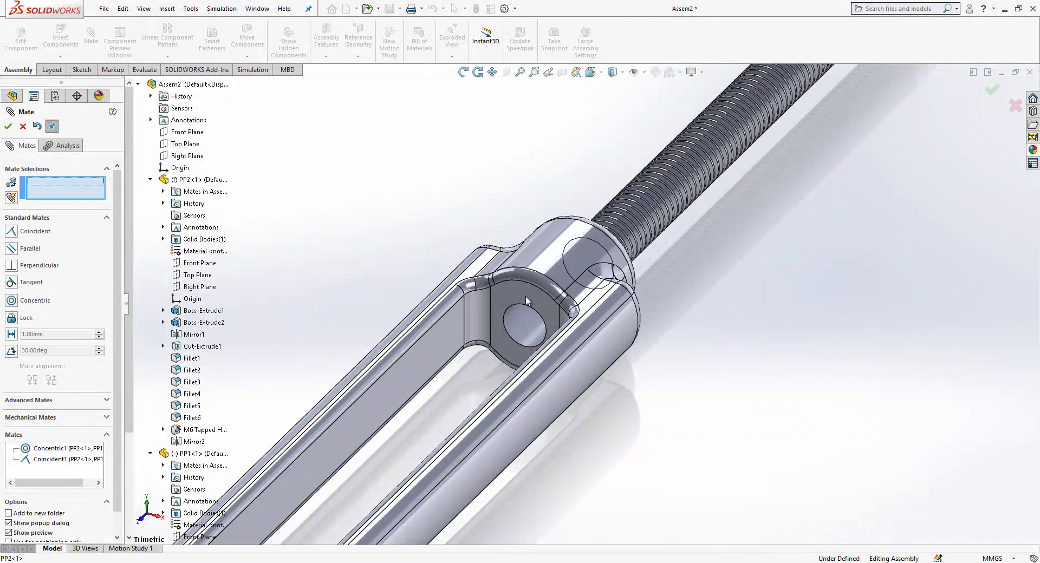
pyautogui.click(526, 296)
pyautogui.moveTo(531, 298); pyautogui.dragTo(526, 312, button='middle')
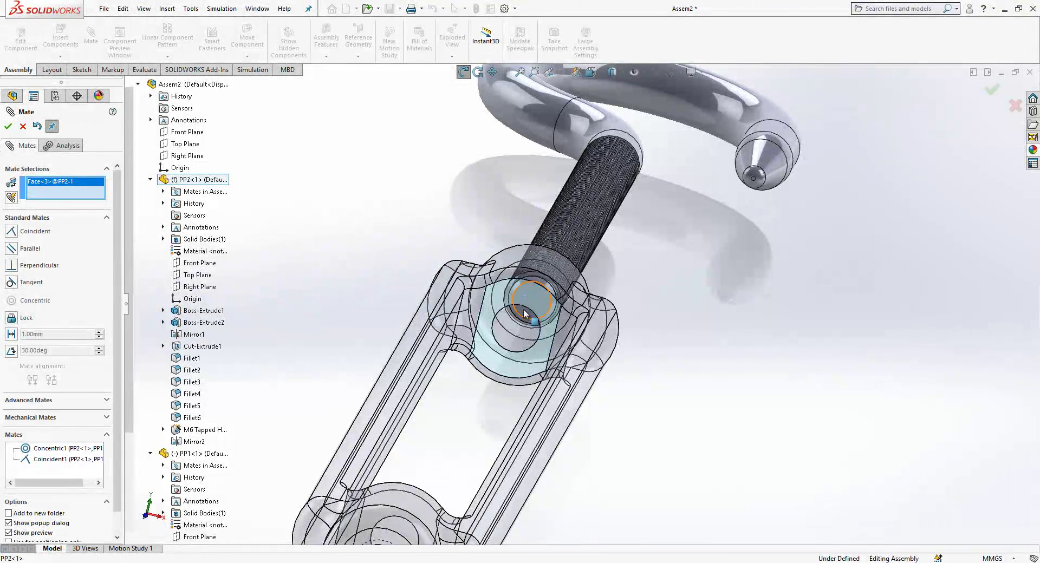
pyautogui.scroll(-3, 534, 306)
pyautogui.click(549, 302)
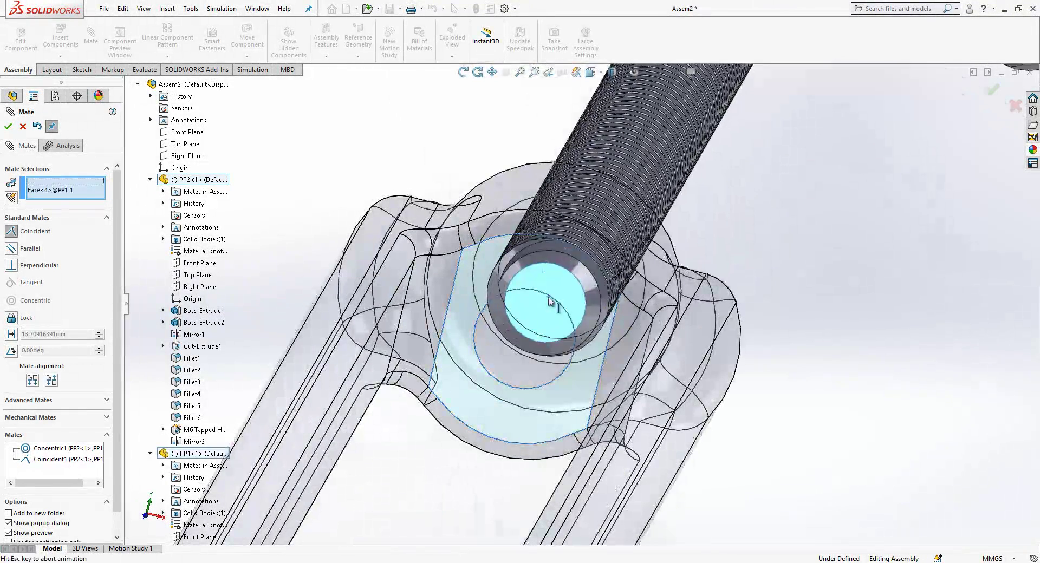
pyautogui.click(607, 325)
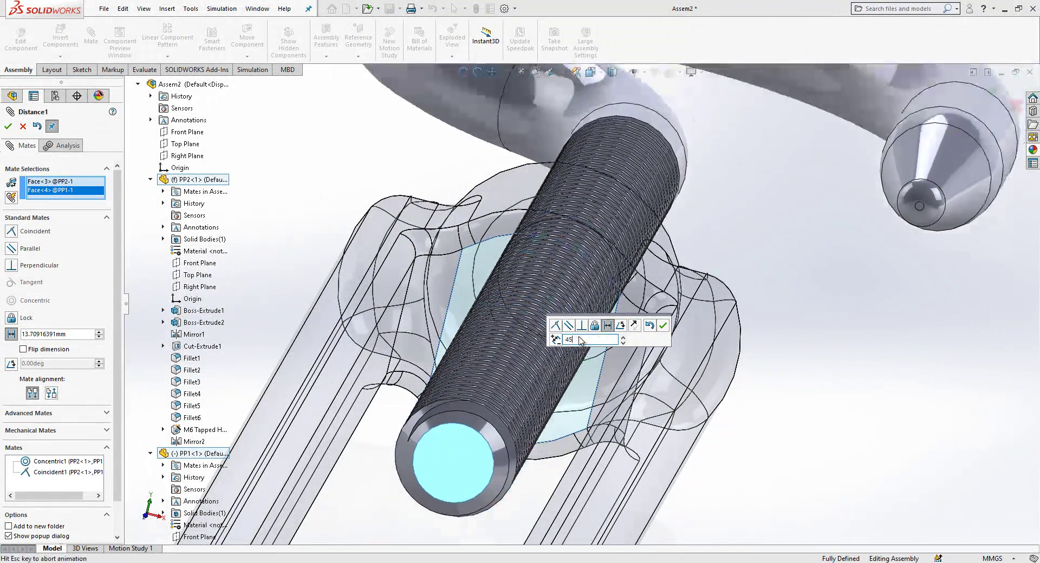
pyautogui.click(663, 325)
pyautogui.scroll(10, 666, 333)
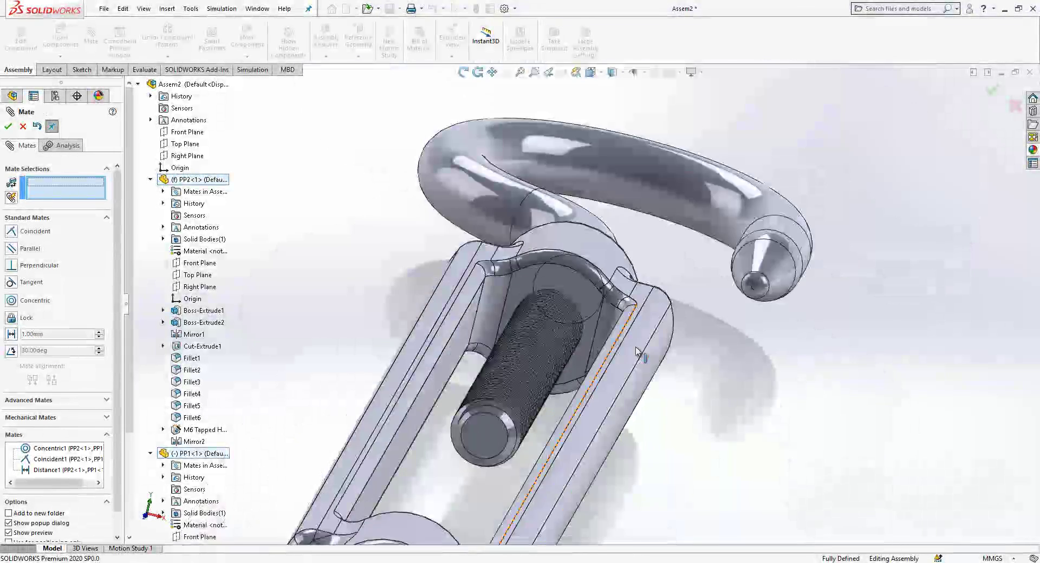
pyautogui.moveTo(611, 367); pyautogui.dragTo(551, 480, button='middle')
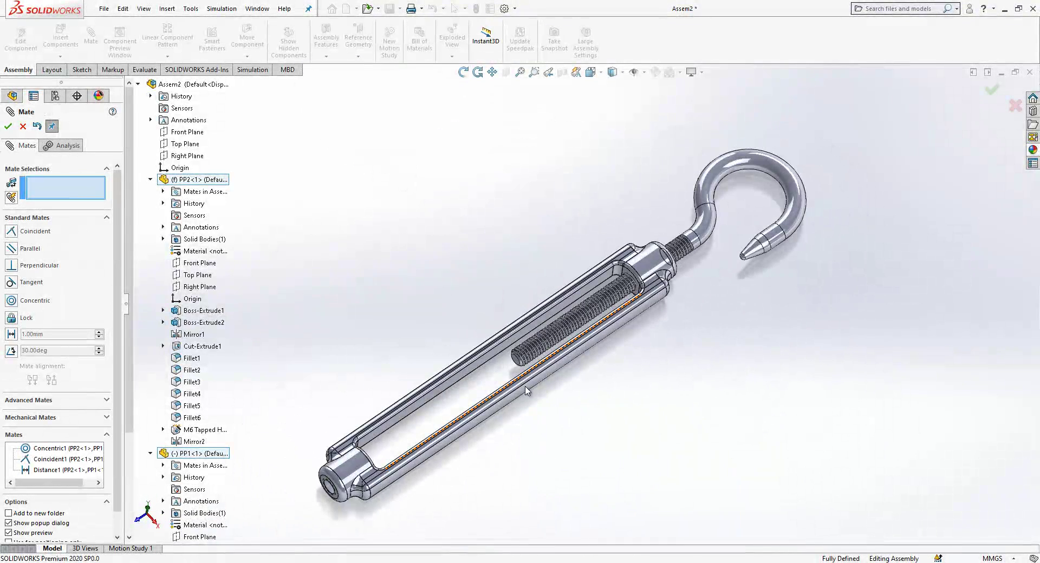
# Set the slotted body PP2 to float instead of fixed.
pyautogui.click(8, 126)
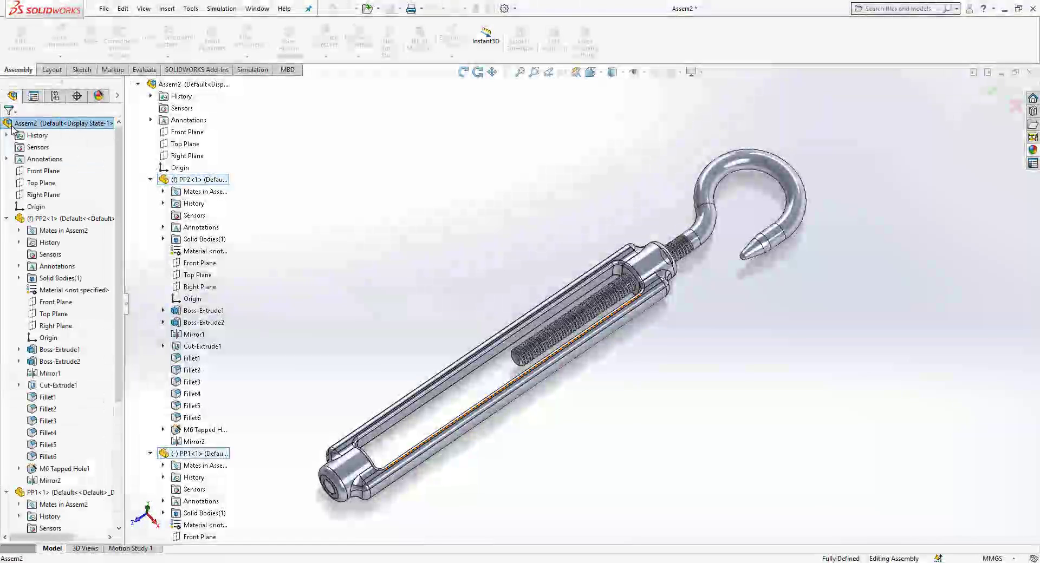
pyautogui.click(7, 218)
pyautogui.click(7, 231)
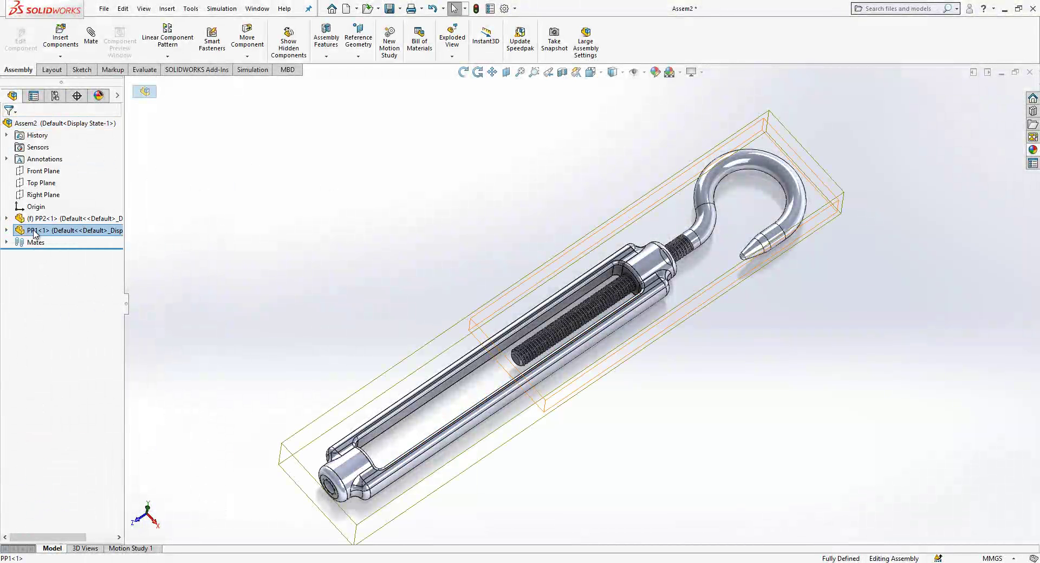
pyautogui.click(27, 221)
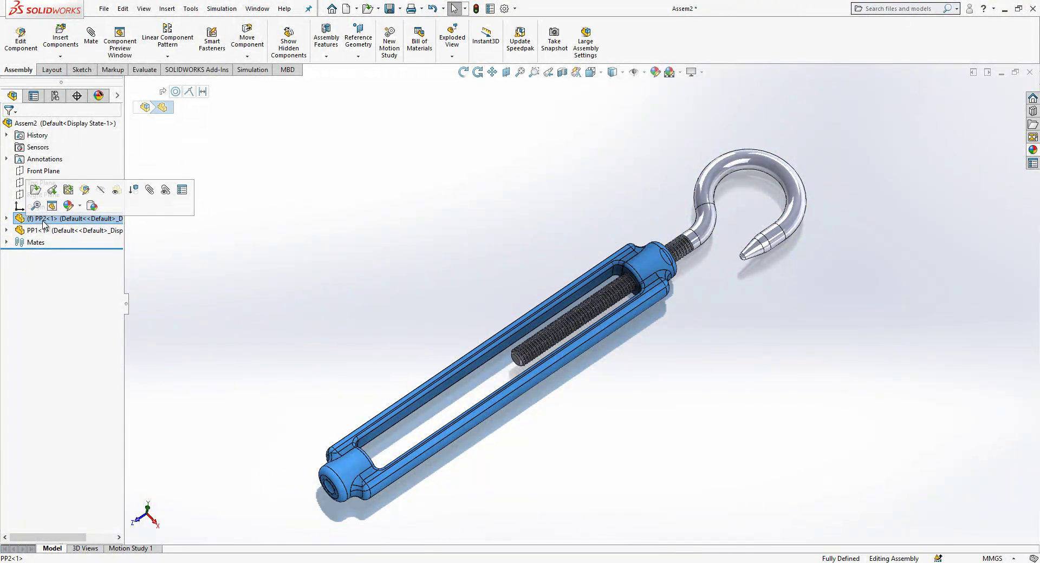
pyautogui.rightClick(44, 223)
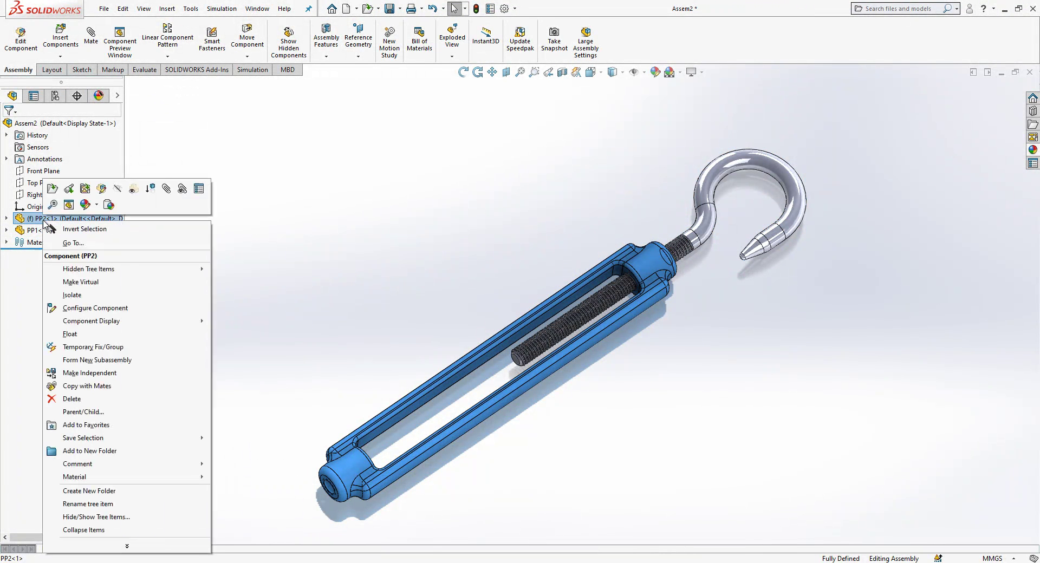
pyautogui.click(97, 336)
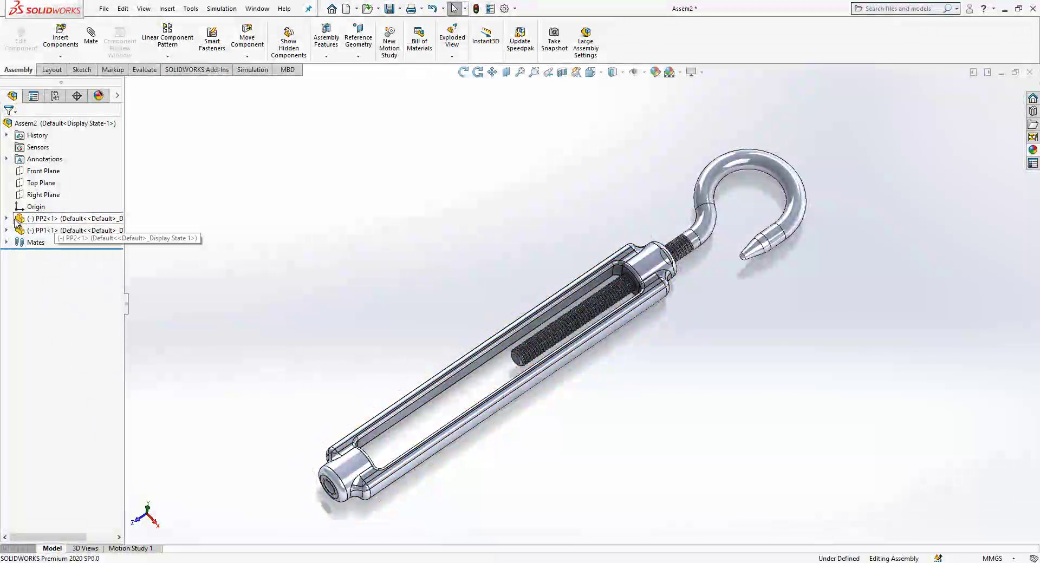
pyautogui.click(6, 219)
pyautogui.rightClick(42, 219)
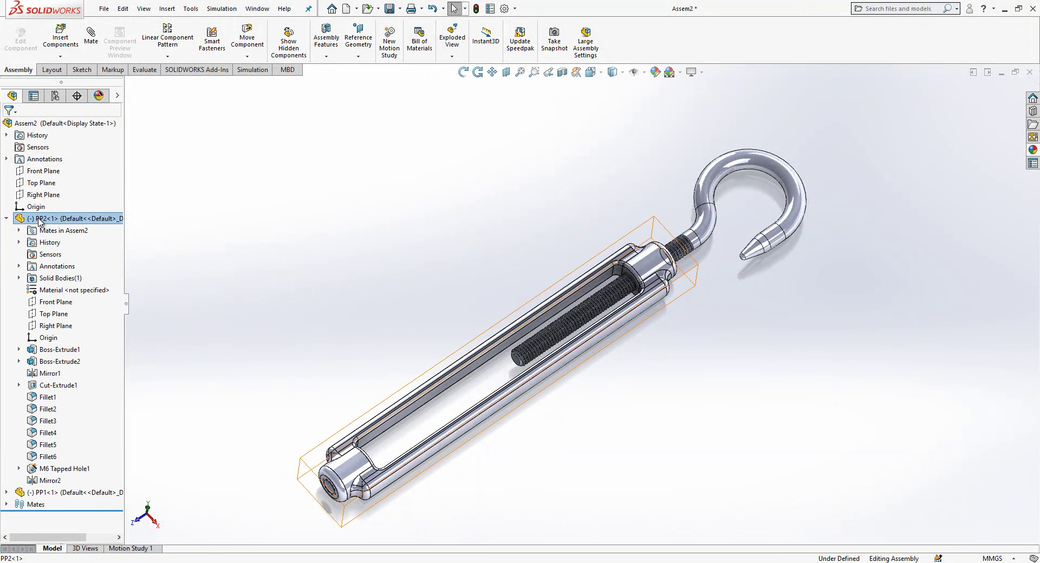
pyautogui.click(297, 309)
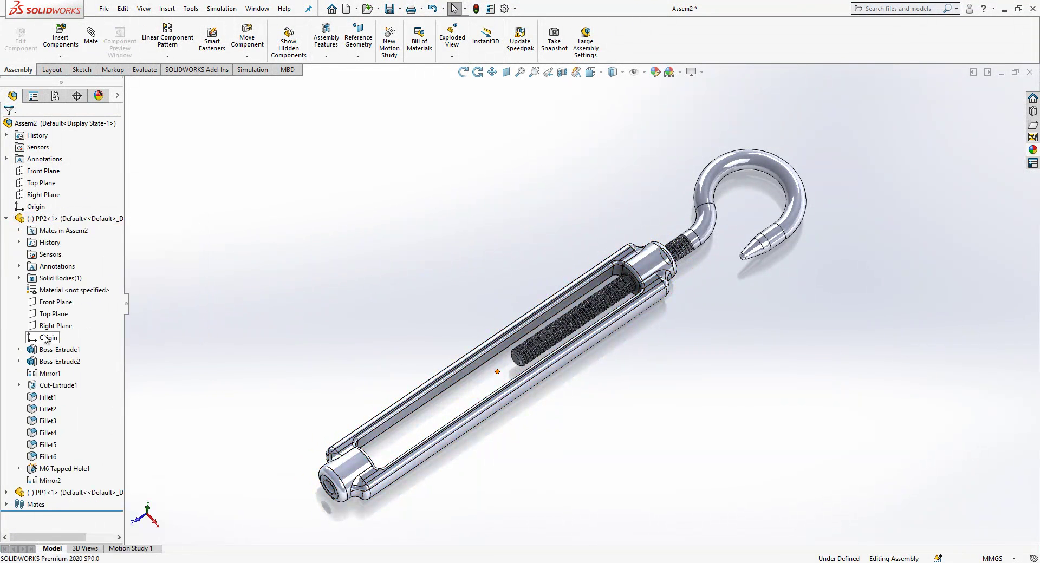
# Mate PP2's Origin coincident with the assembly Origin.
pyautogui.click(48, 337)
pyautogui.keyDown('ctrl'); pyautogui.click(36, 206); pyautogui.keyUp('ctrl')
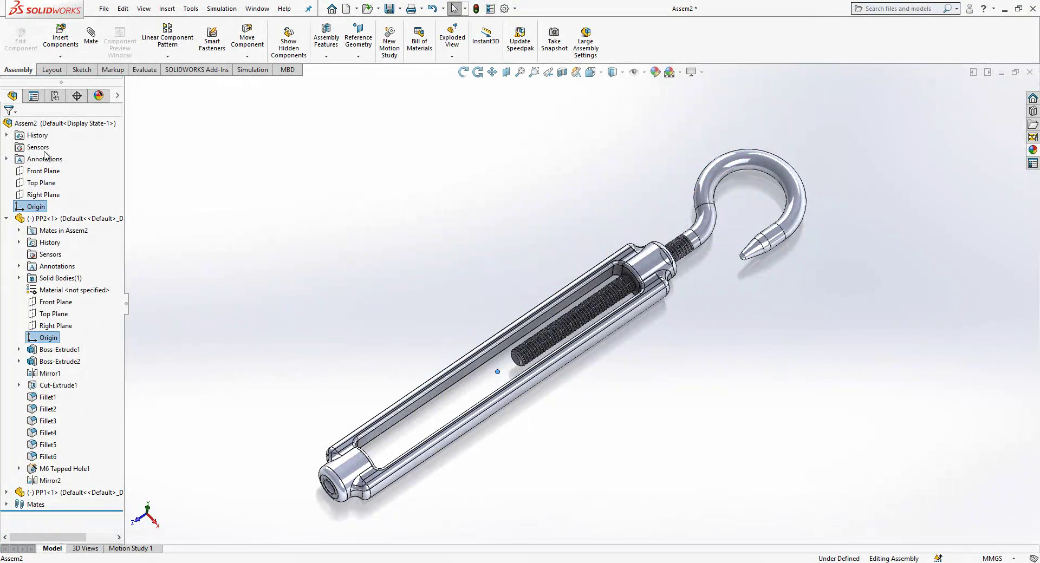
pyautogui.click(100, 49)
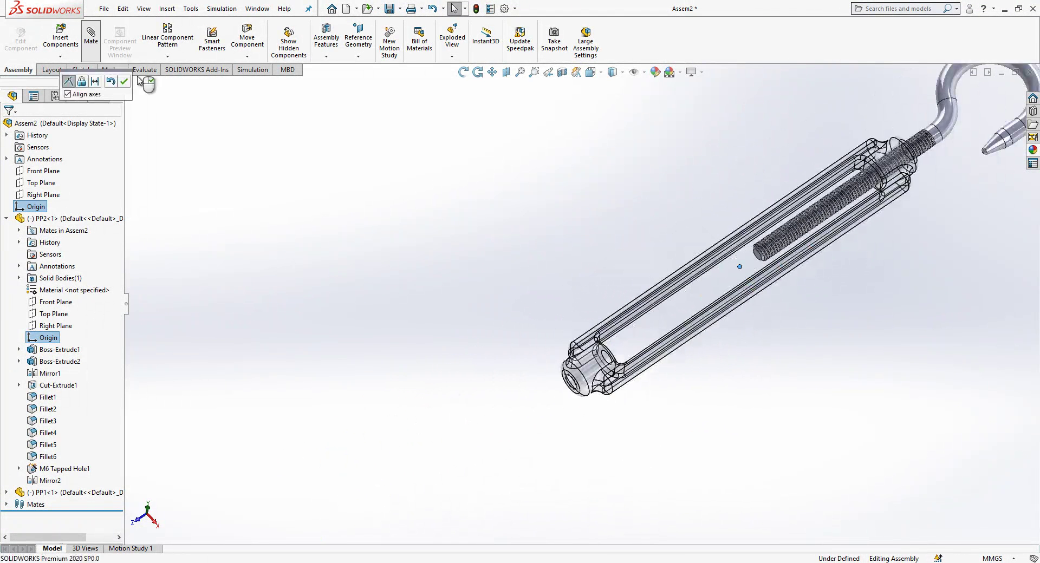
pyautogui.click(124, 81)
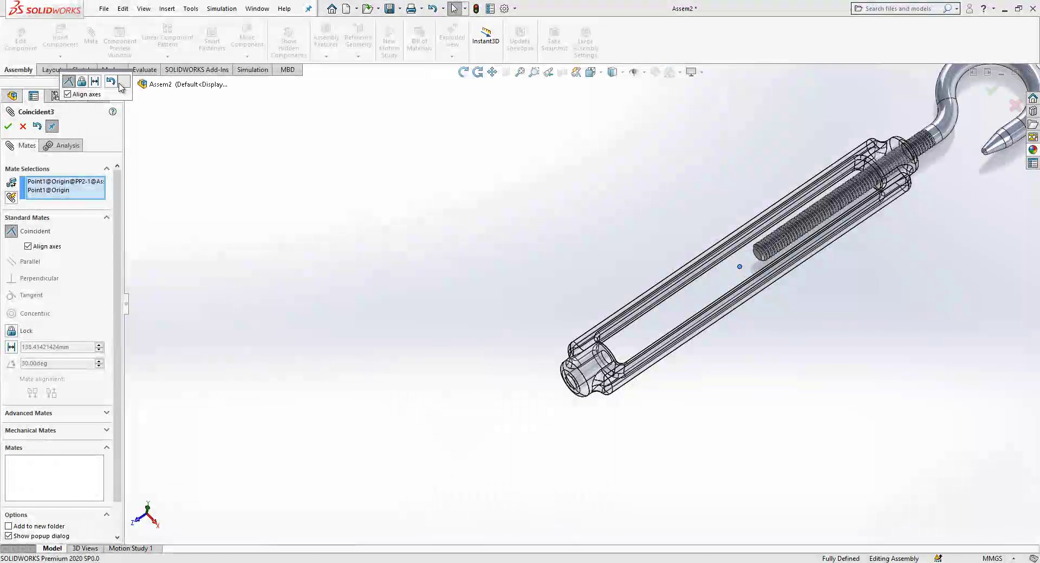
pyautogui.click(18, 128)
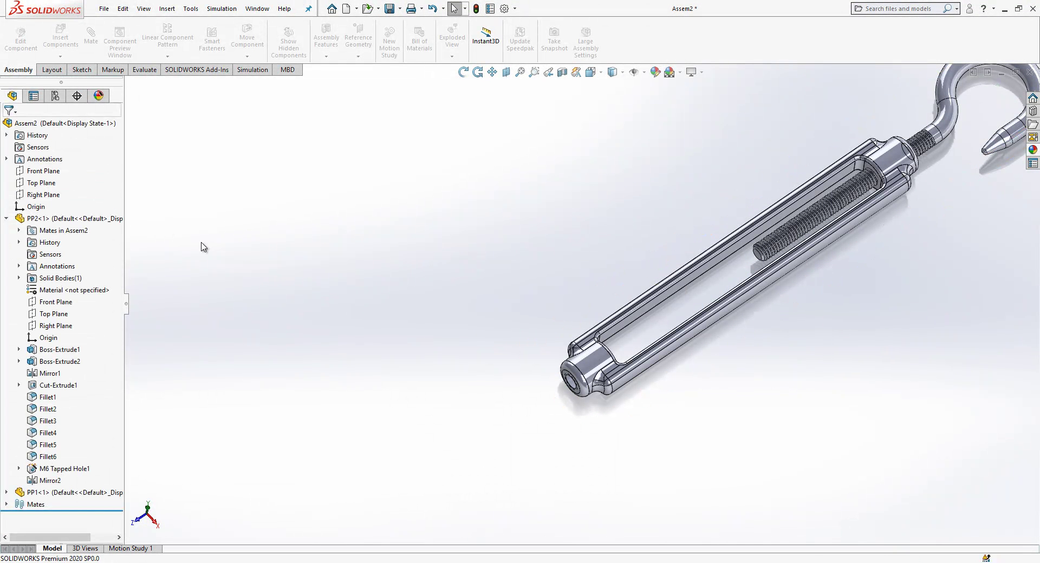
# Mirror the PP1 hook bolt across the Front Plane as MirrorComponent1.
pyautogui.click(6, 218)
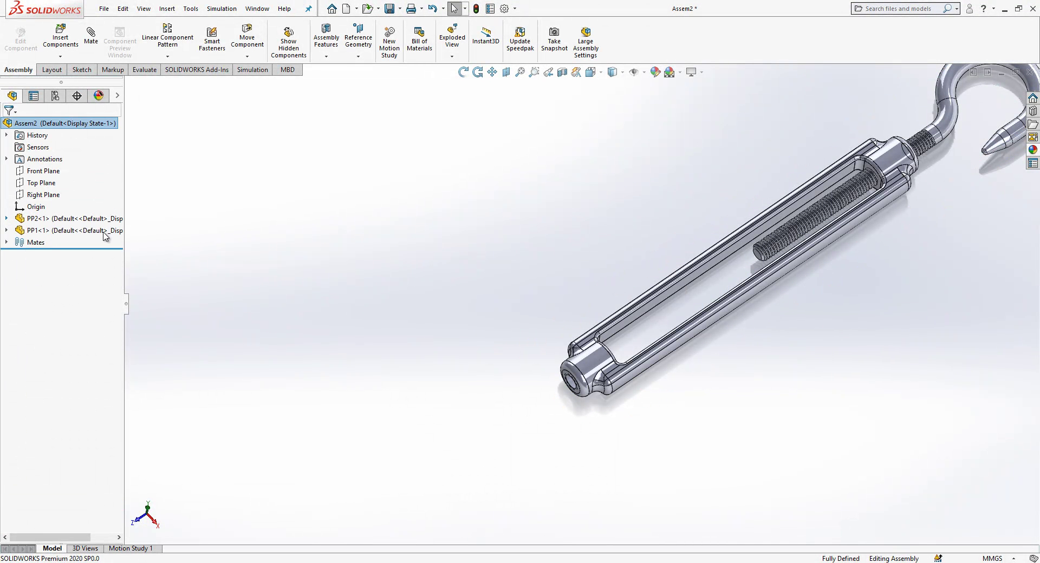
pyautogui.moveTo(263, 300); pyautogui.dragTo(750, 200, button='middle')
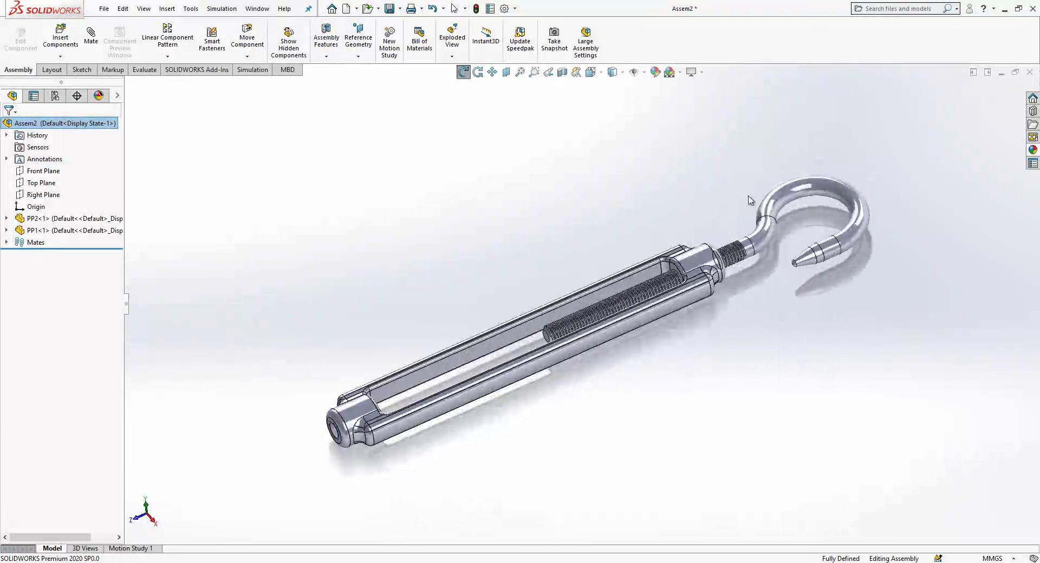
pyautogui.click(42, 171)
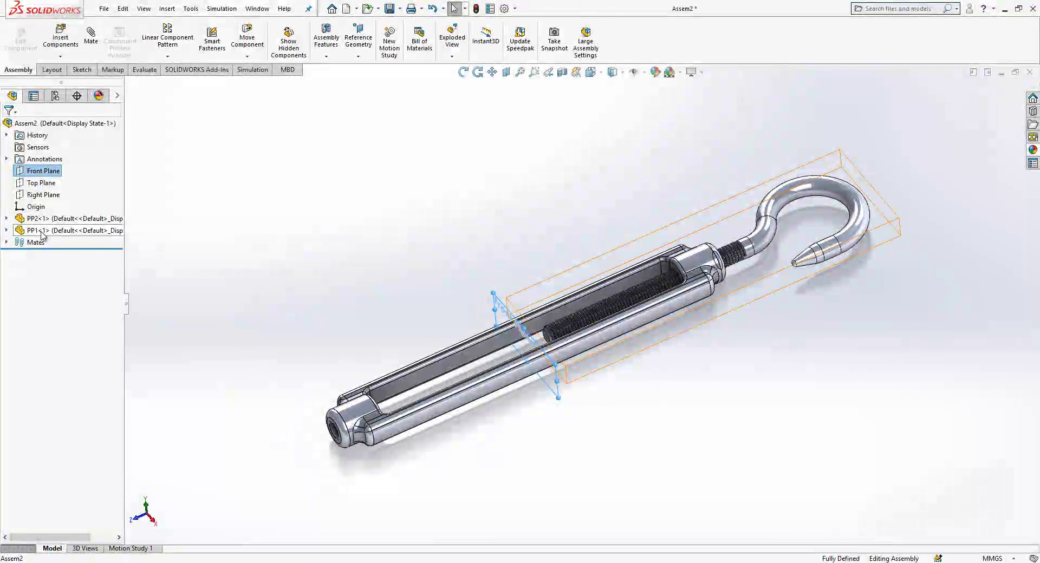
pyautogui.keyDown('ctrl'); pyautogui.click(71, 230); pyautogui.keyUp('ctrl')
pyautogui.click(167, 56)
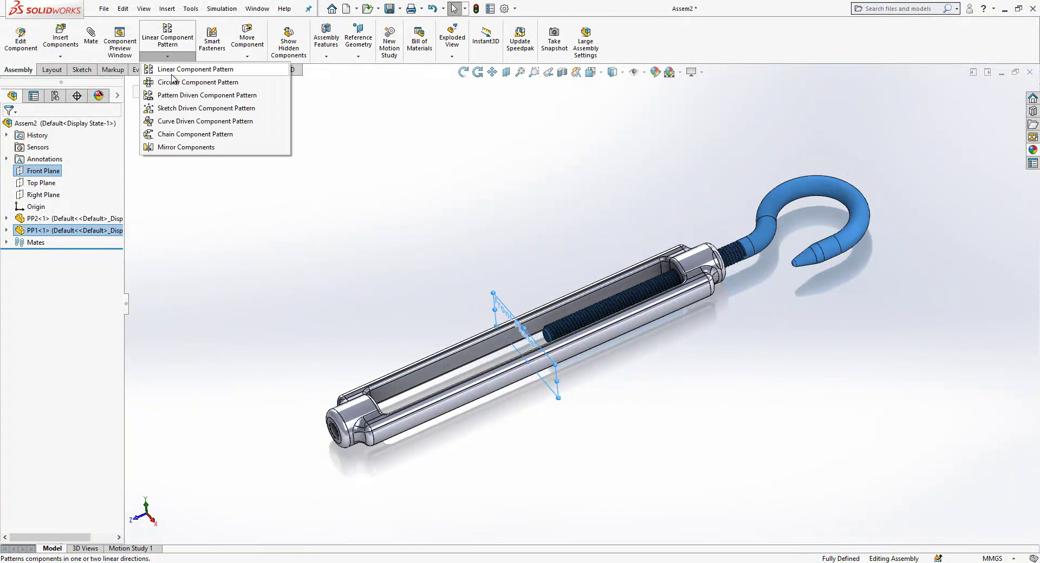
pyautogui.click(199, 150)
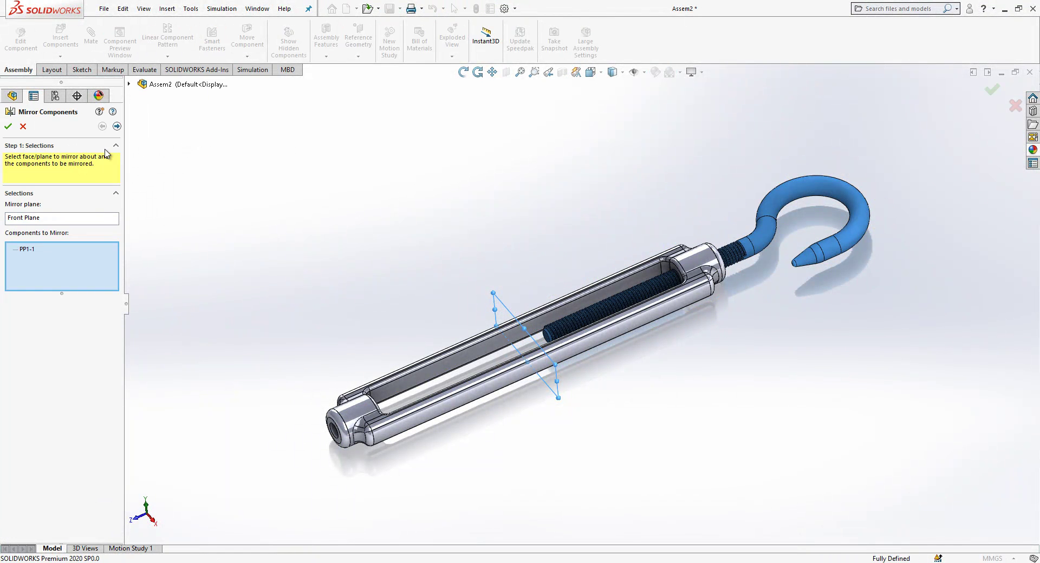
pyautogui.click(117, 127)
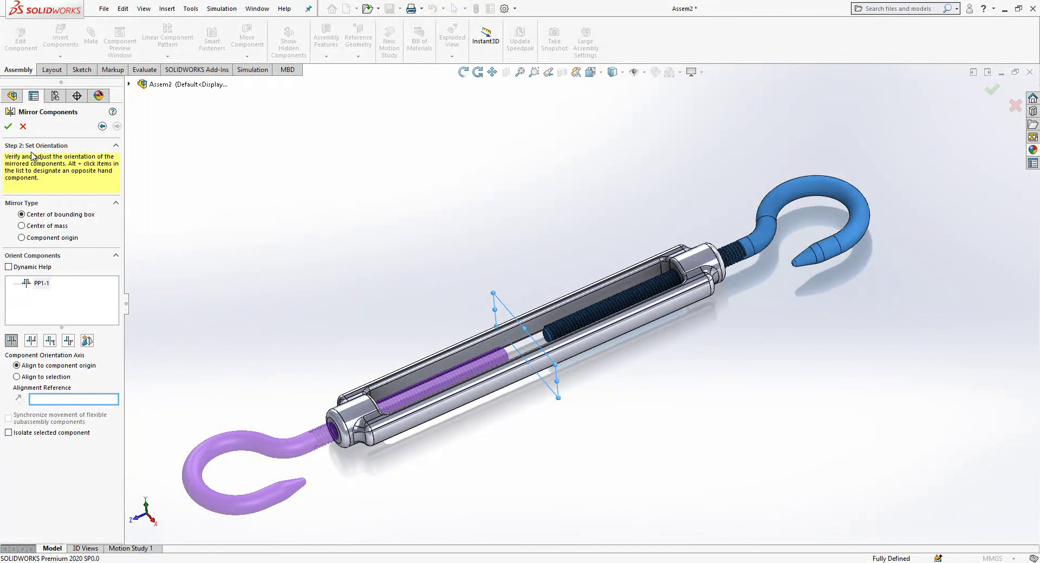
pyautogui.click(8, 127)
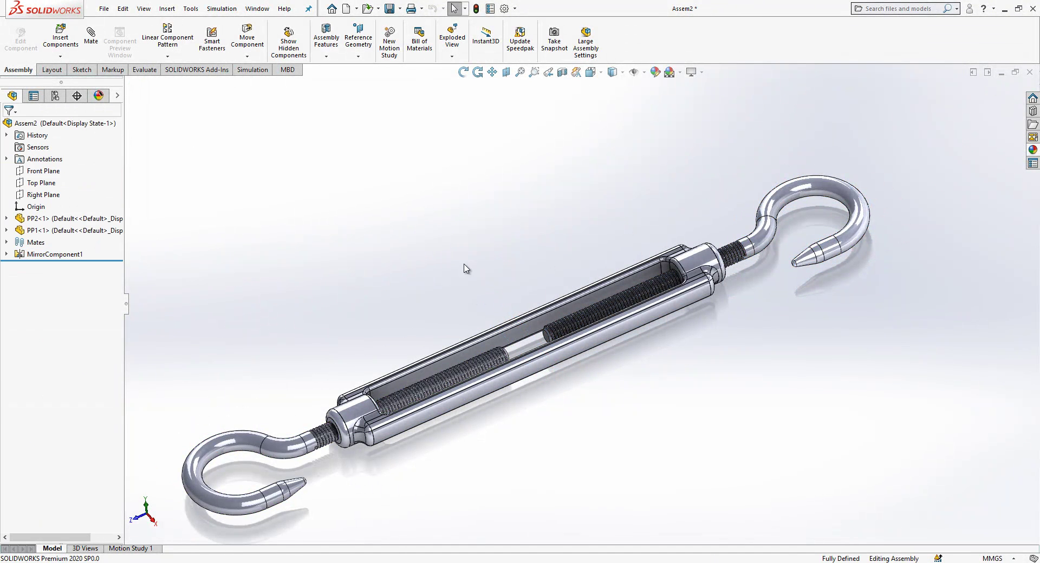
# Apply the Plain White scene to the turnbuckle assembly.
pyautogui.moveTo(464, 269); pyautogui.dragTo(494, 259, button='middle')
pyautogui.click(679, 72)
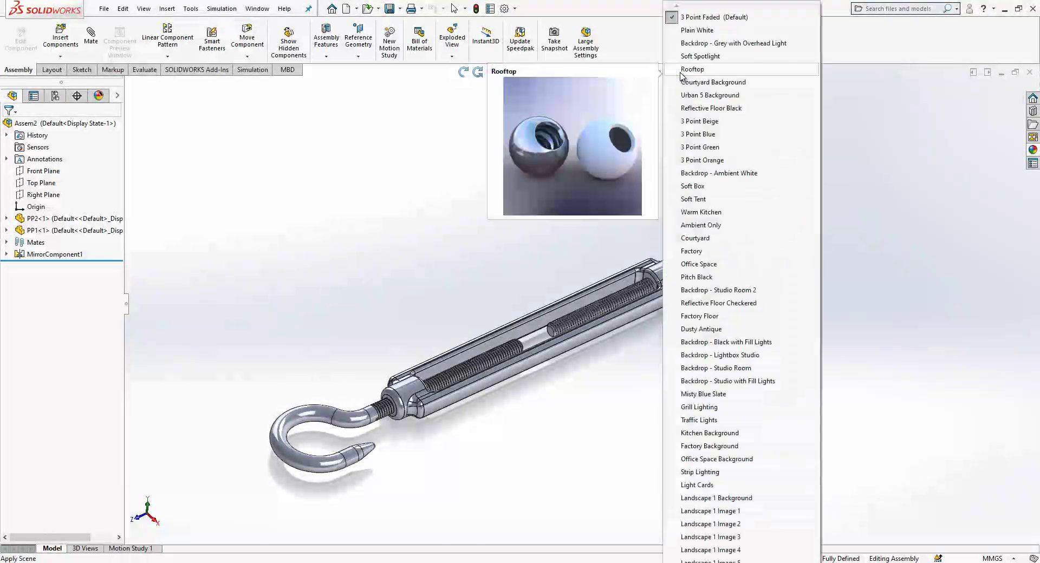
pyautogui.click(701, 32)
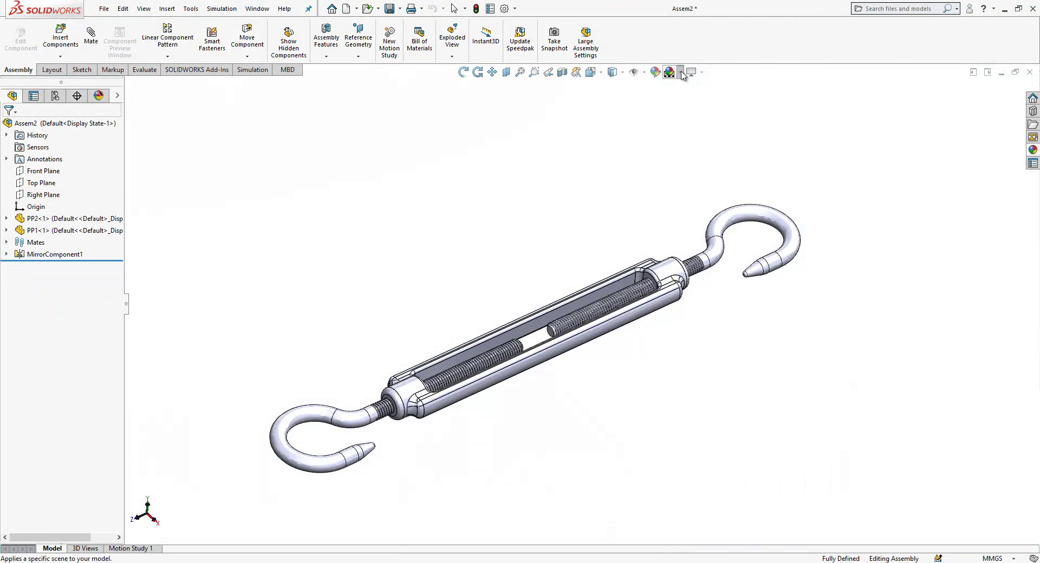
pyautogui.click(680, 72)
pyautogui.click(681, 72)
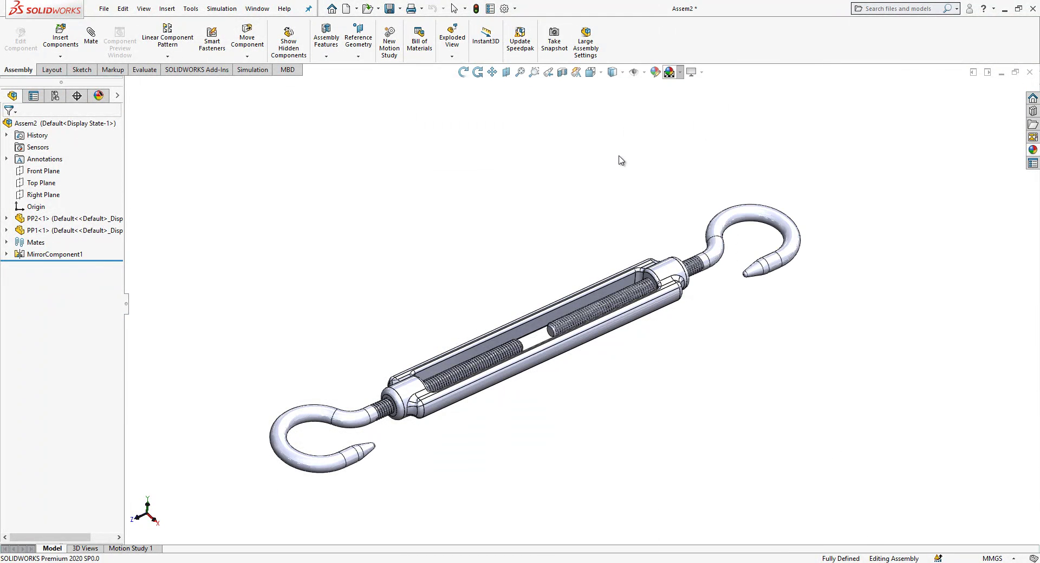
# Set the display style to Shaded without edges and turn the turnbuckle face-on.
pyautogui.click(623, 72)
pyautogui.click(618, 106)
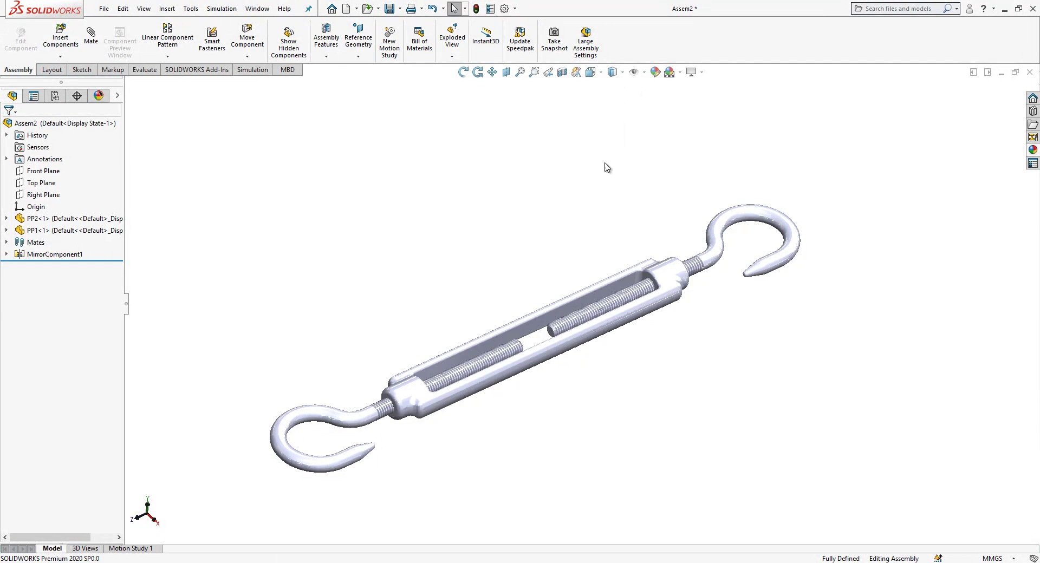
pyautogui.scroll(2, 576, 370)
pyautogui.moveTo(575, 370); pyautogui.dragTo(563, 389, button='middle')
pyautogui.press('Escape')
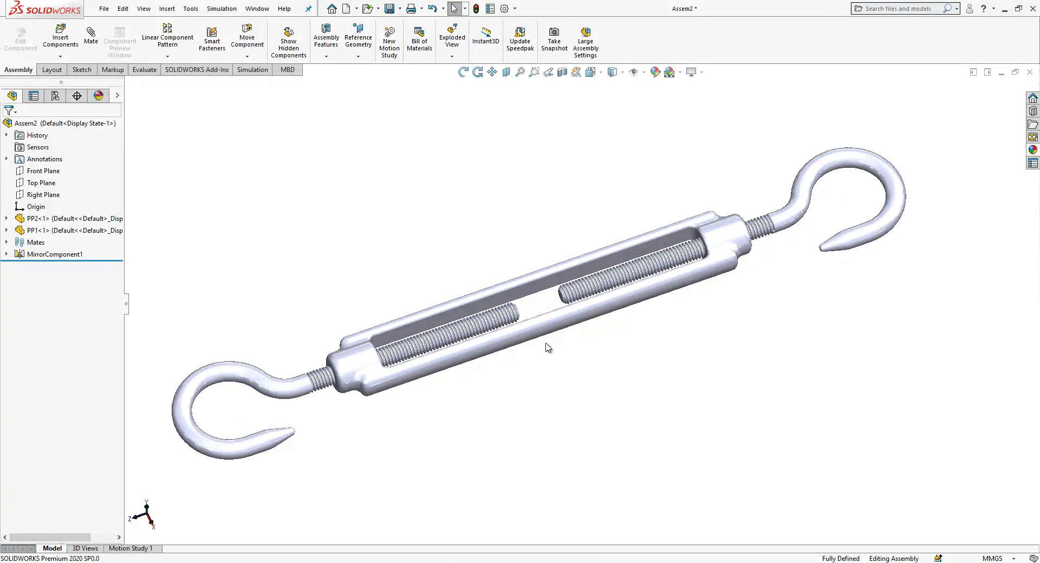